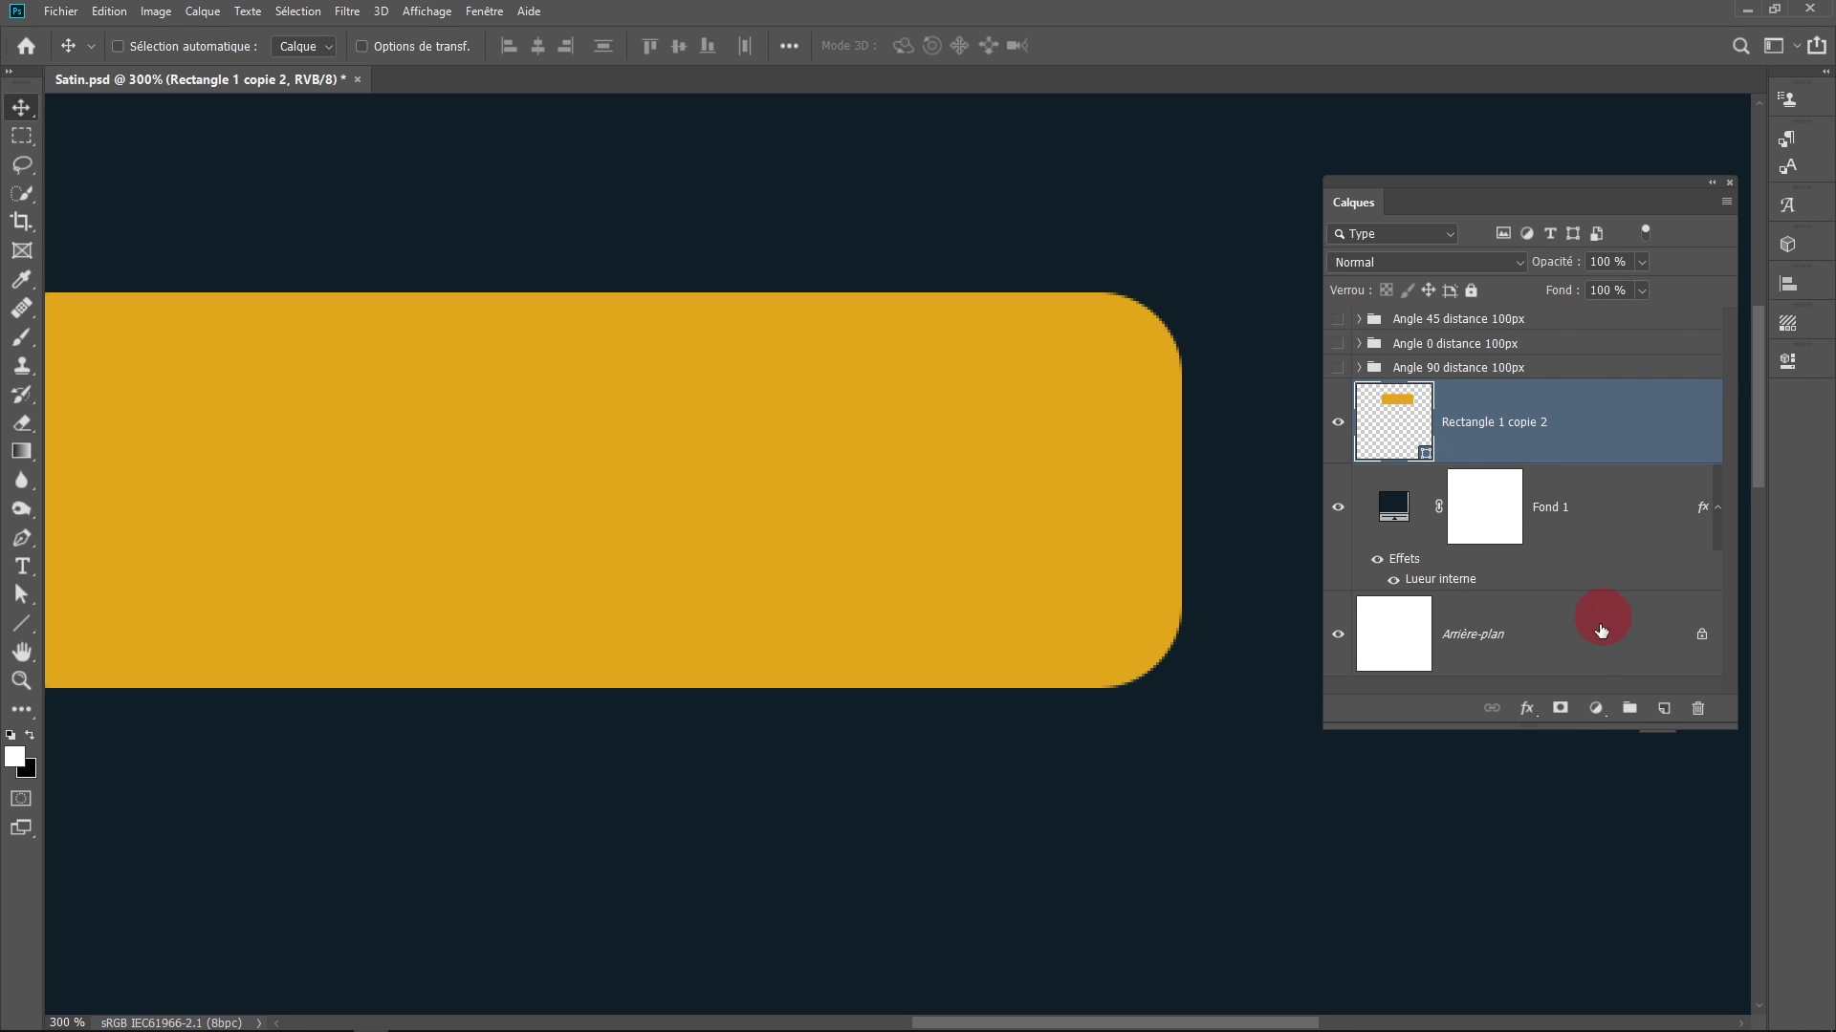
Add a default Outer Glow to the rectangle: Linear Dodge, 35% opacity, 7 px.
{"action": "left_click", "coordinate": [1527, 707]}
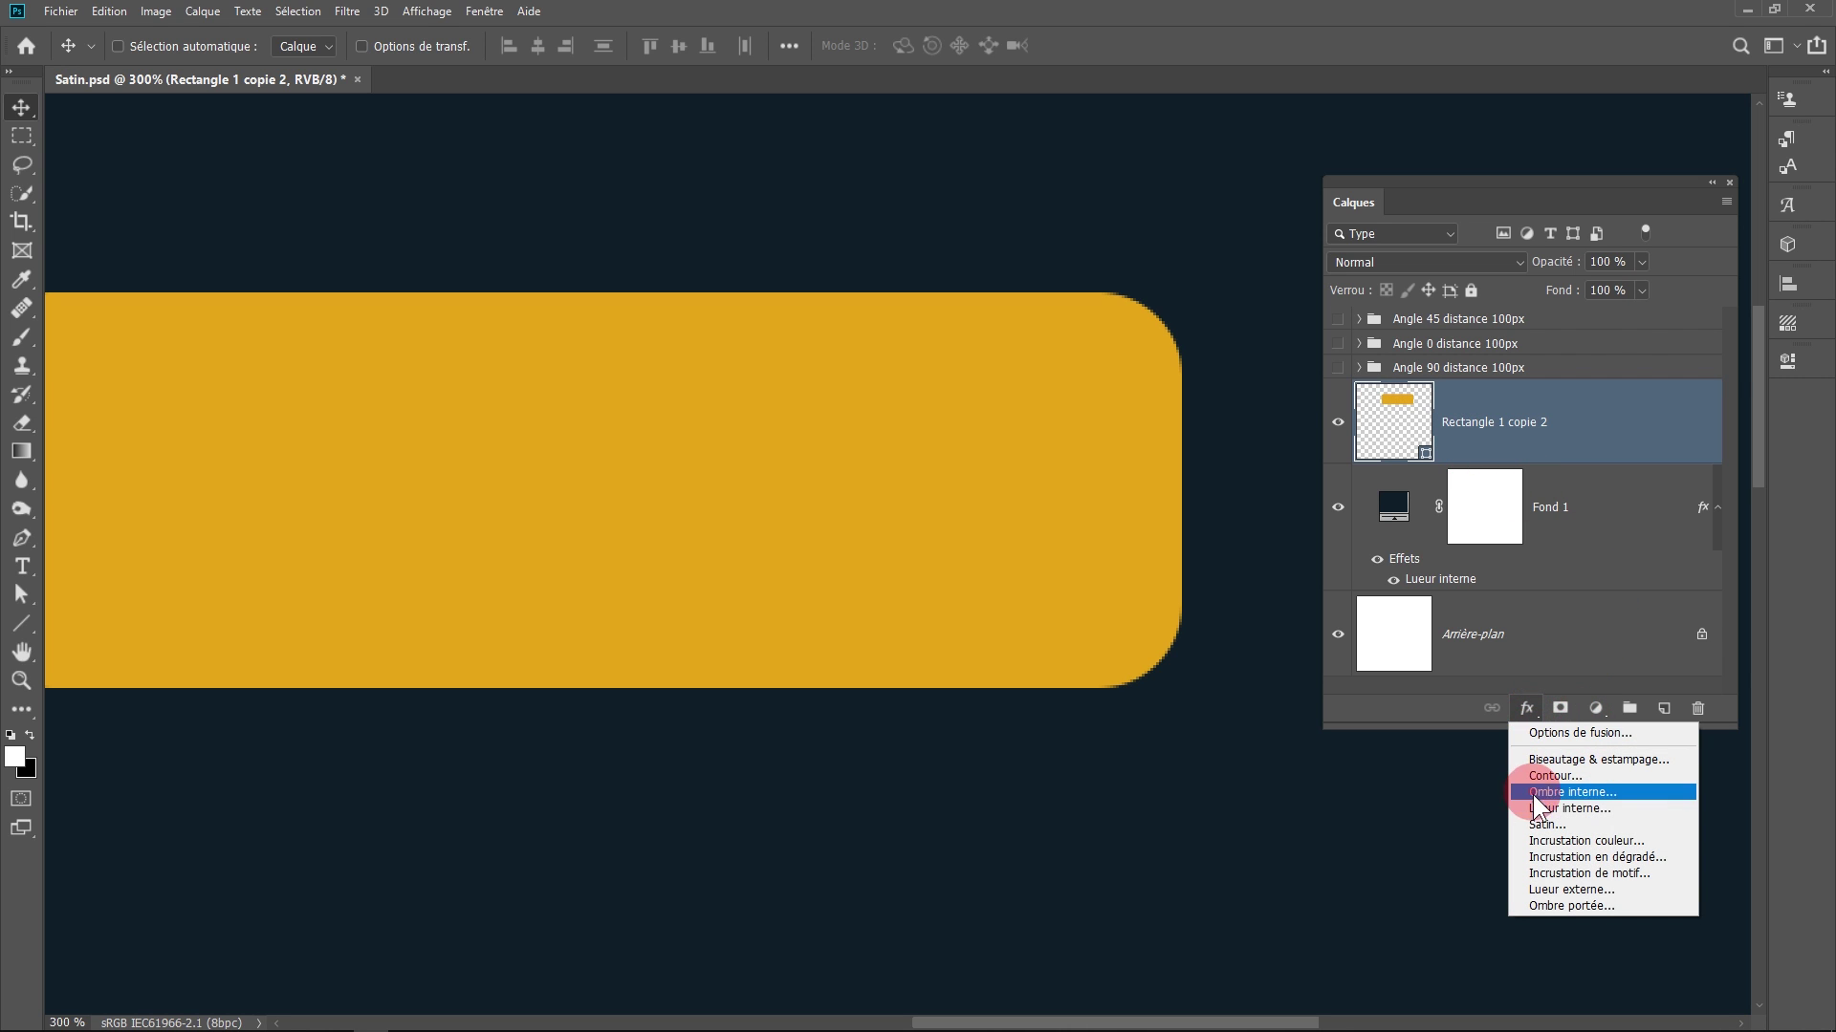
{"action": "left_click", "coordinate": [1551, 887]}
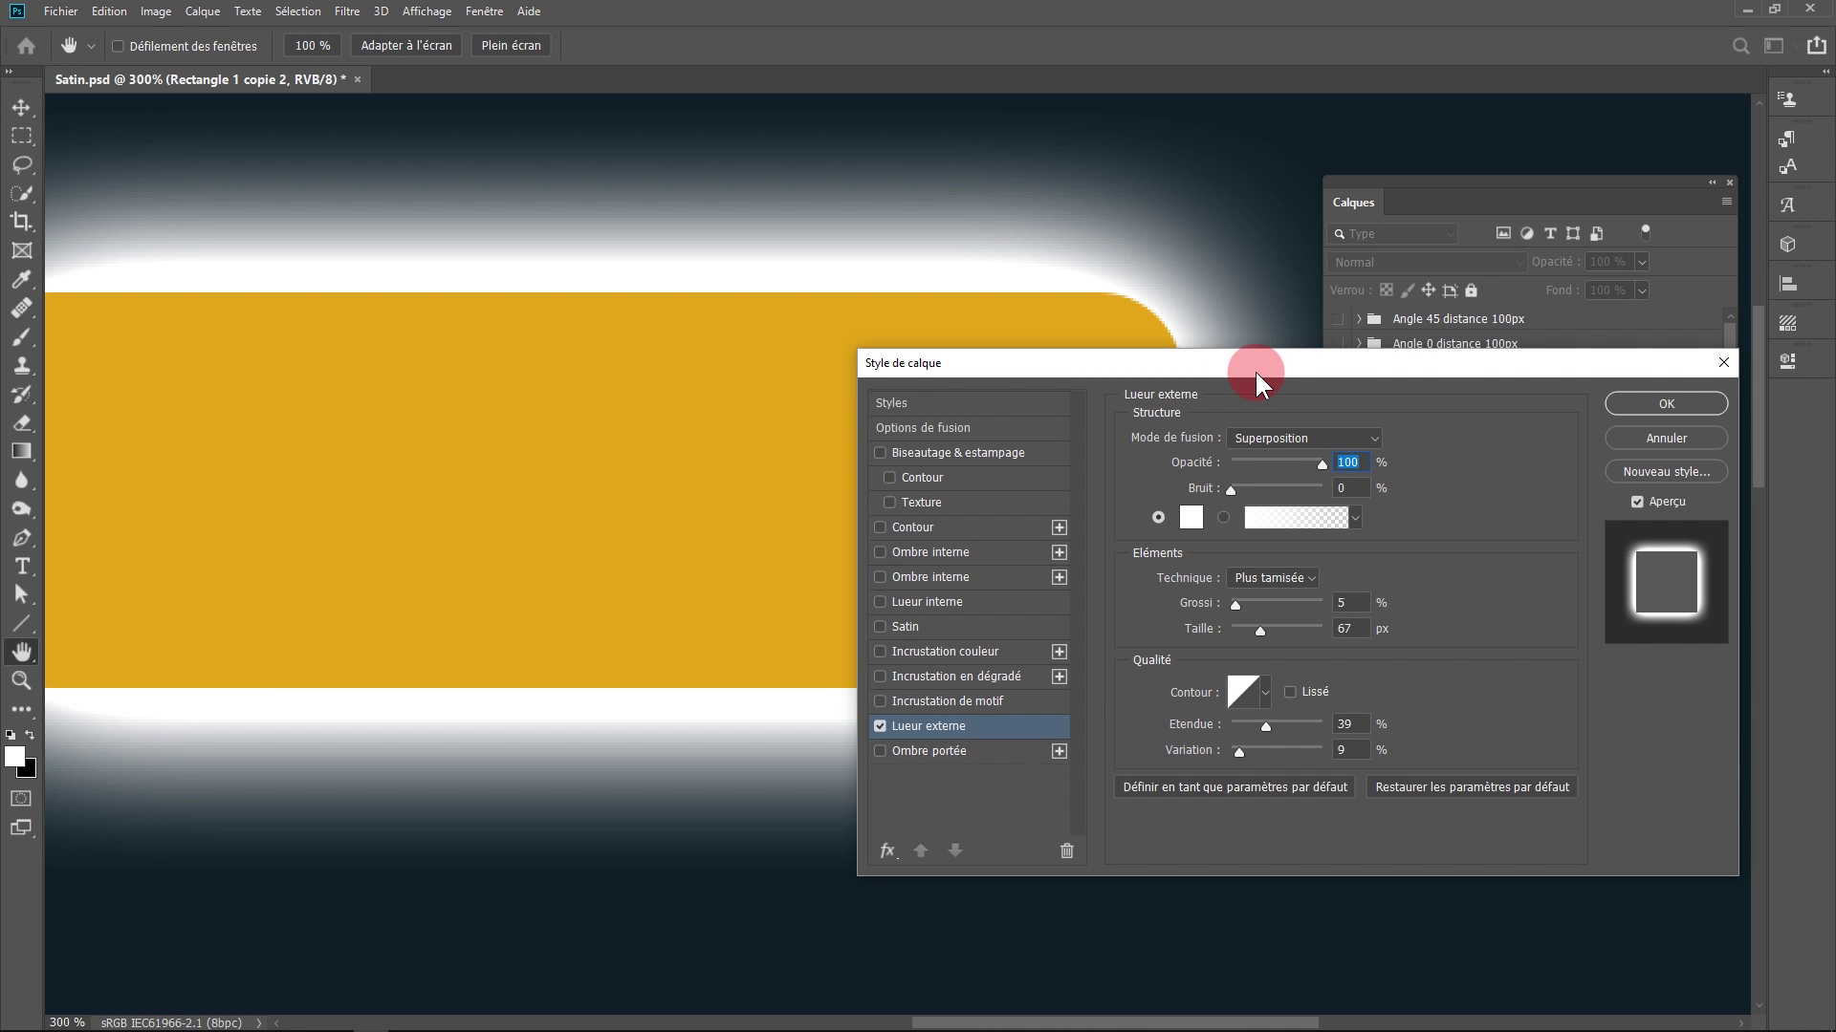
{"action": "left_click", "coordinate": [1432, 786]}
{"action": "left_click", "coordinate": [1223, 518]}
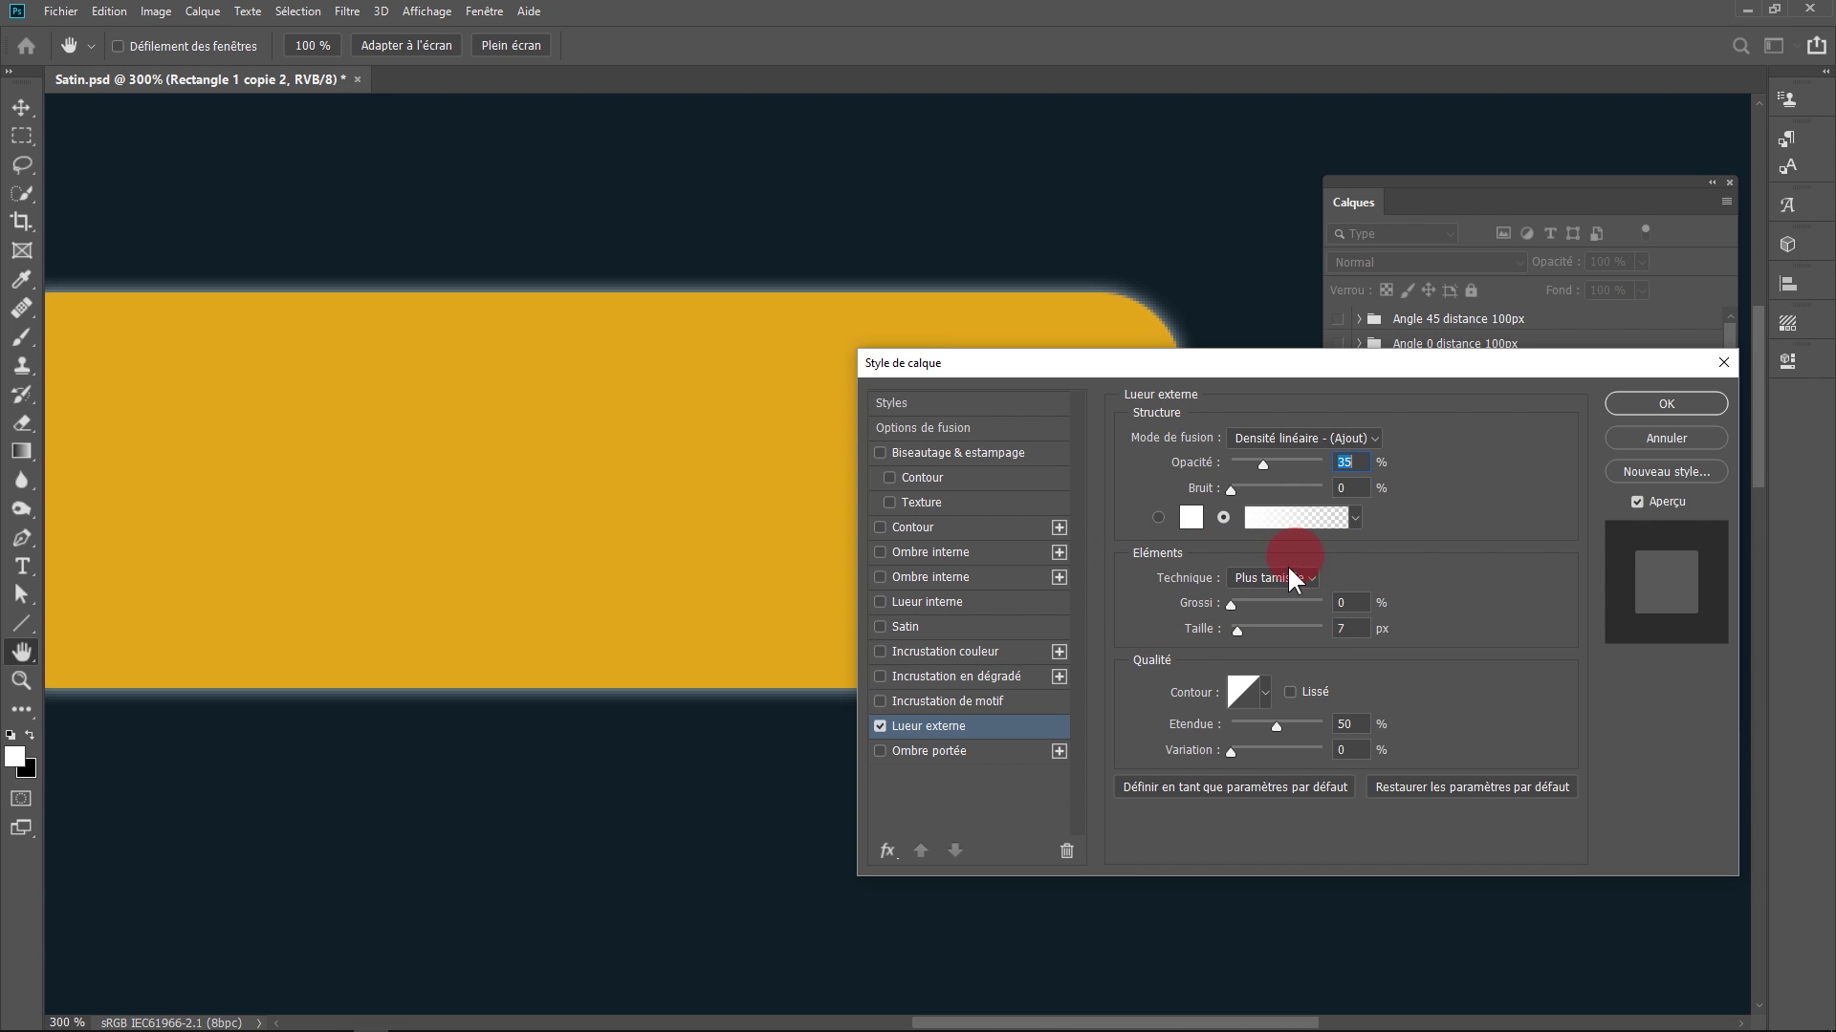
{"action": "left_click", "coordinate": [939, 604]}
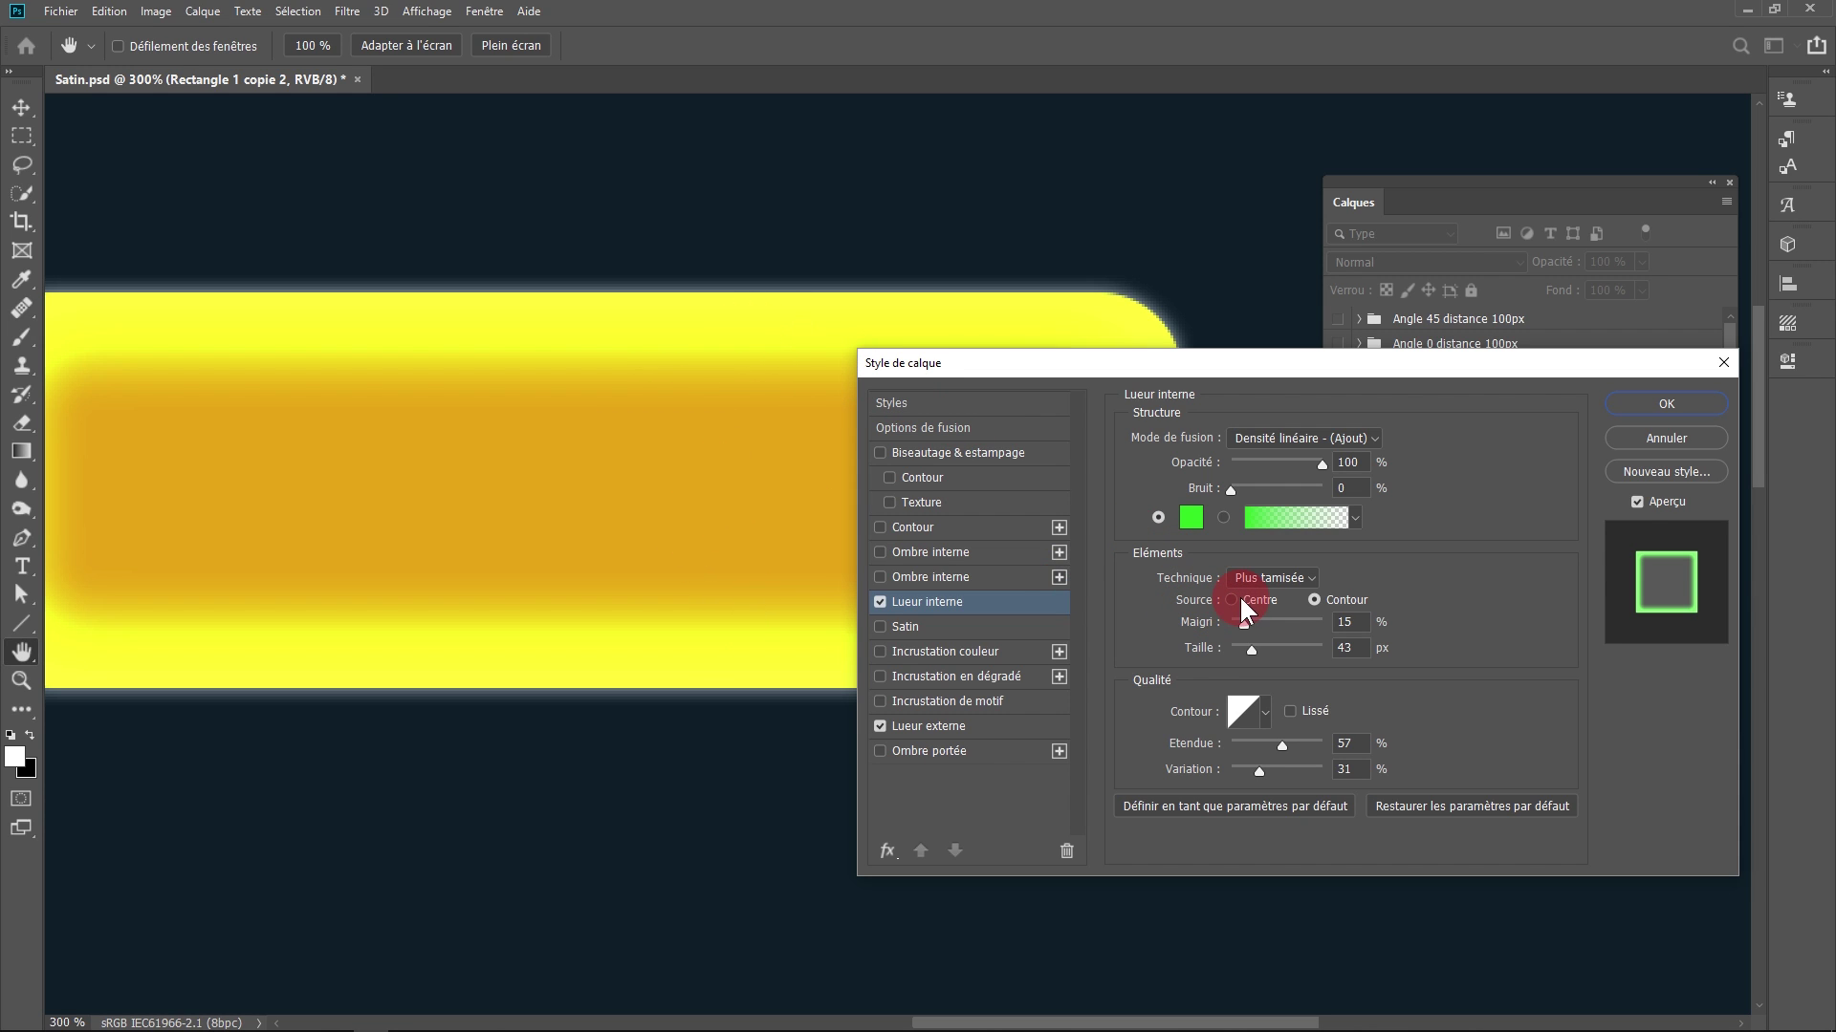
{"action": "left_click", "coordinate": [878, 602]}
{"action": "left_click", "coordinate": [951, 725]}
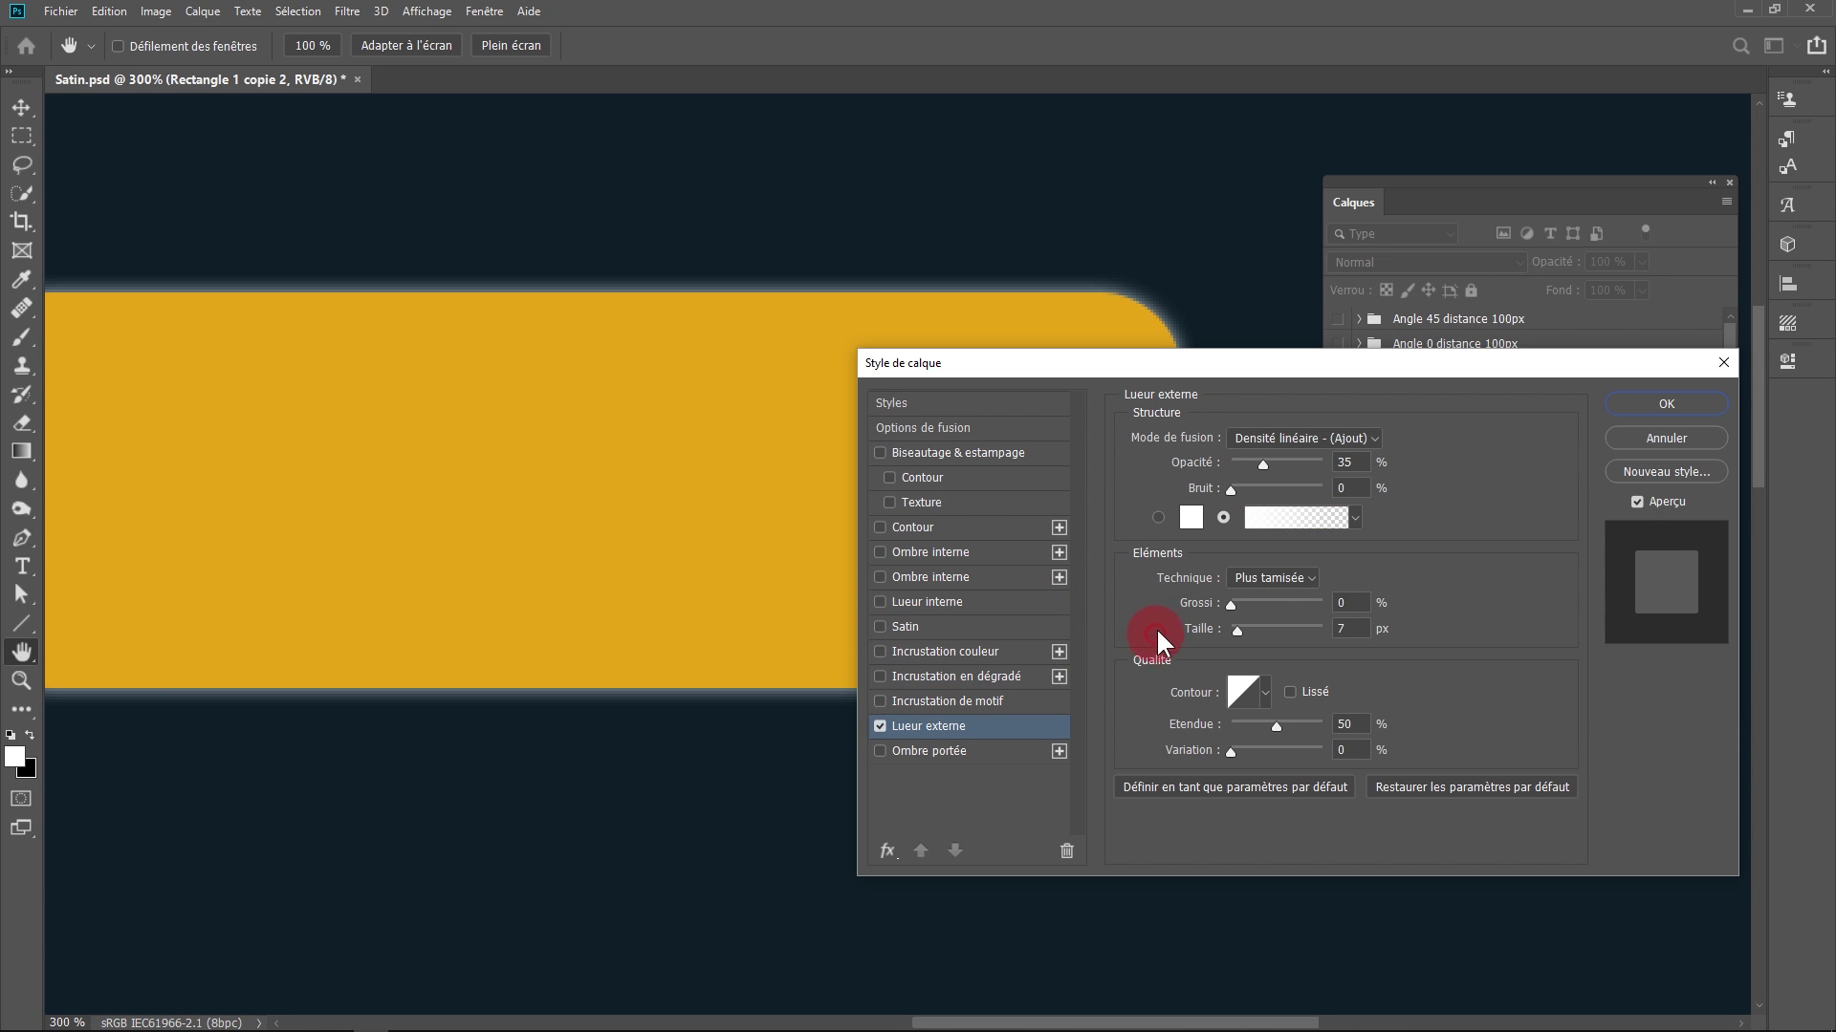
{"action": "left_click_drag", "start_coordinate": [1197, 608], "coordinate": [1183, 612]}
{"action": "left_click", "coordinate": [927, 752]}
{"action": "left_click", "coordinate": [880, 601]}
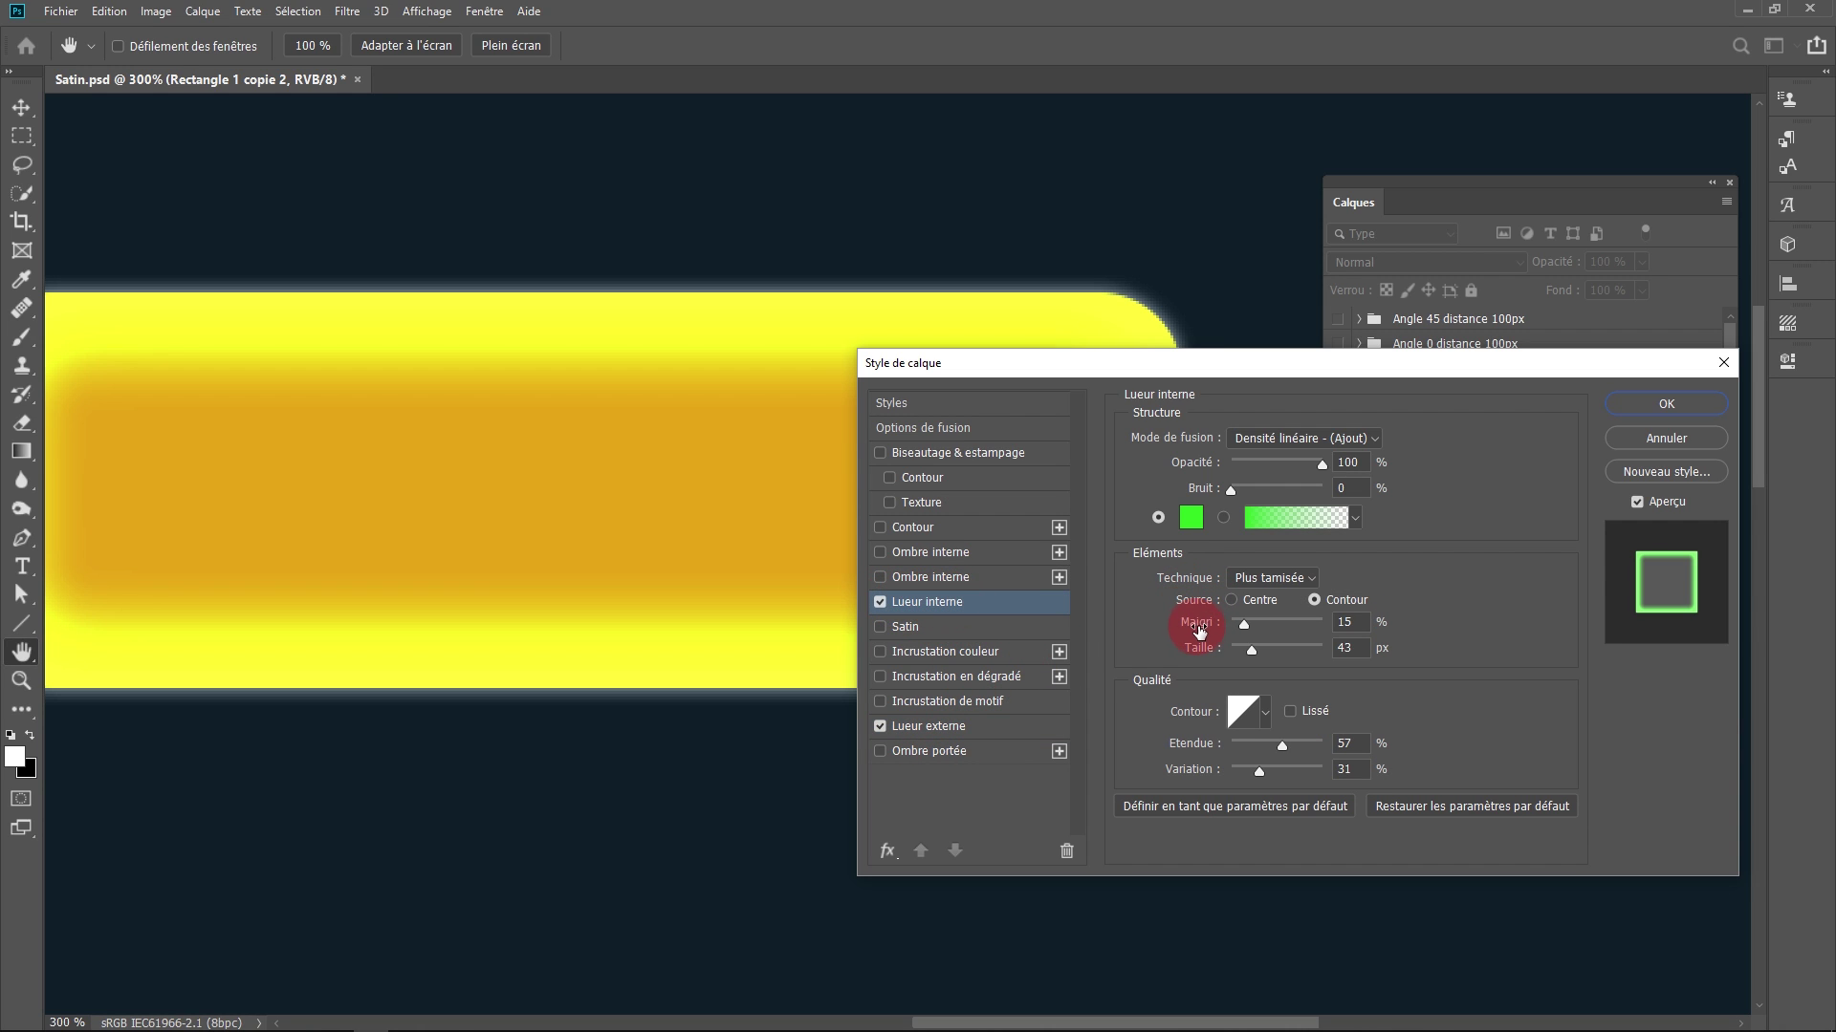
{"action": "left_click", "coordinate": [879, 601]}
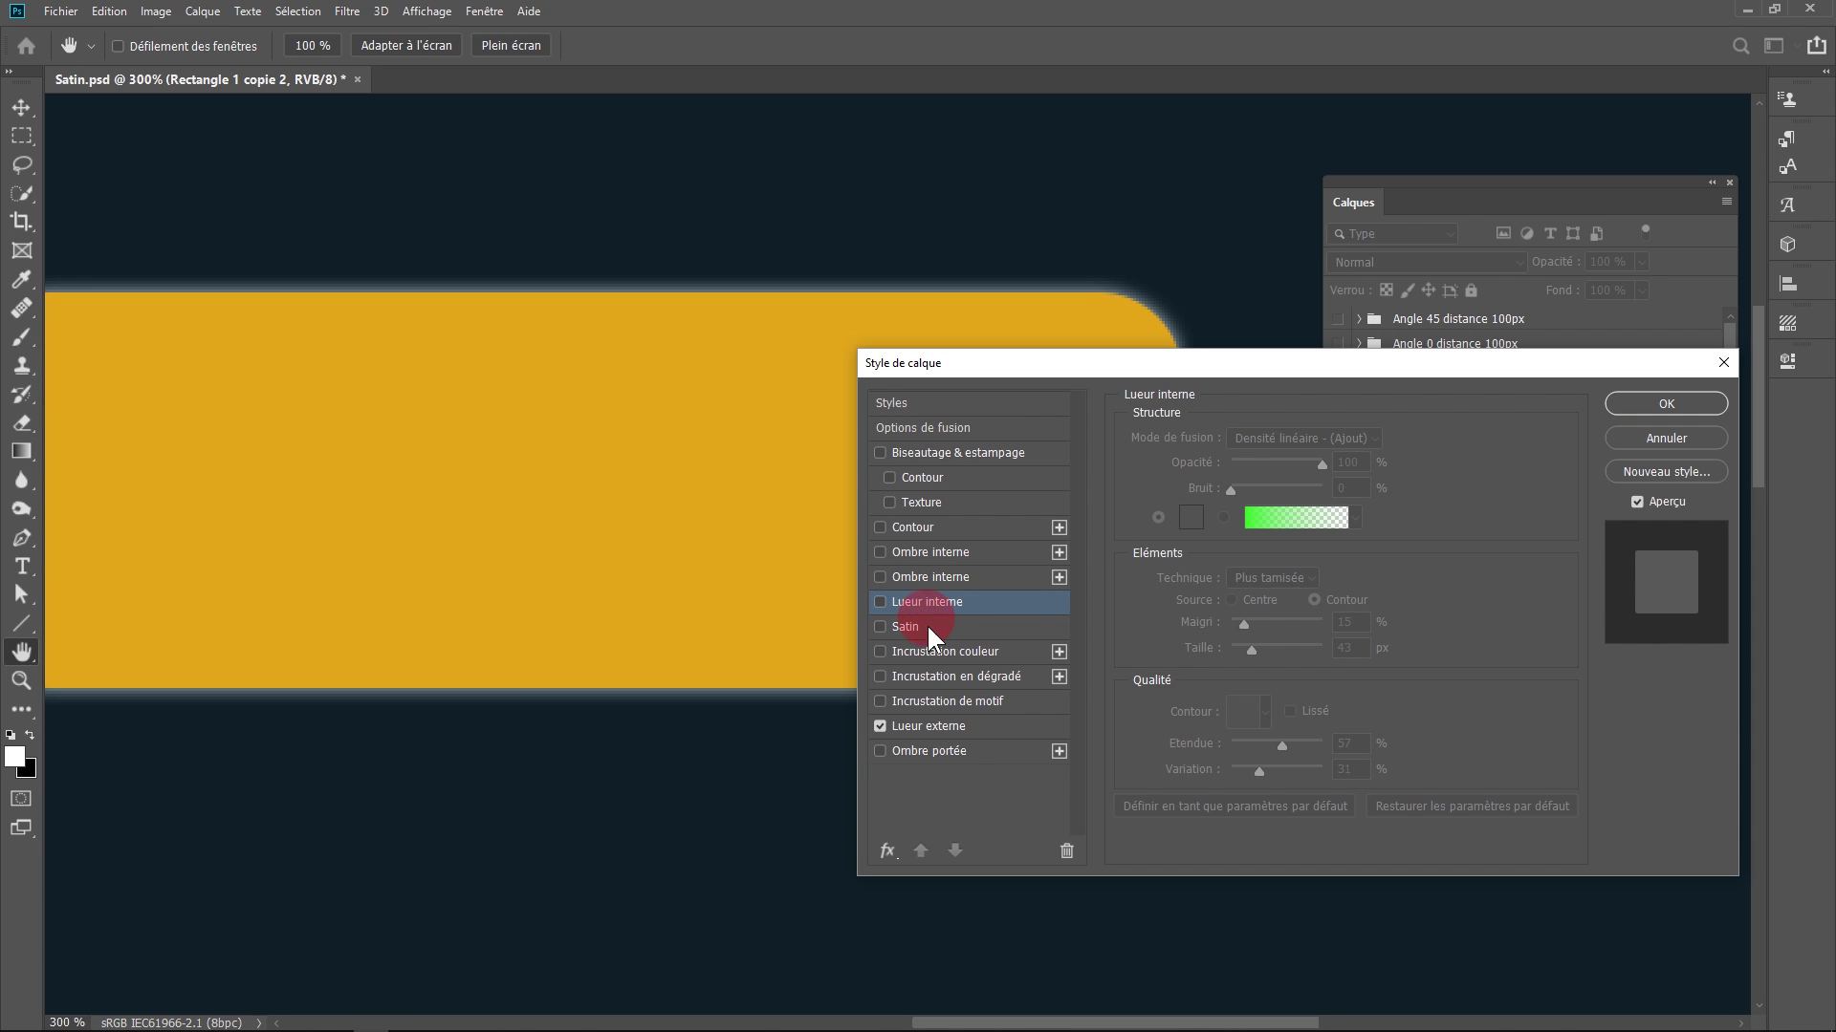
{"action": "left_click", "coordinate": [927, 726]}
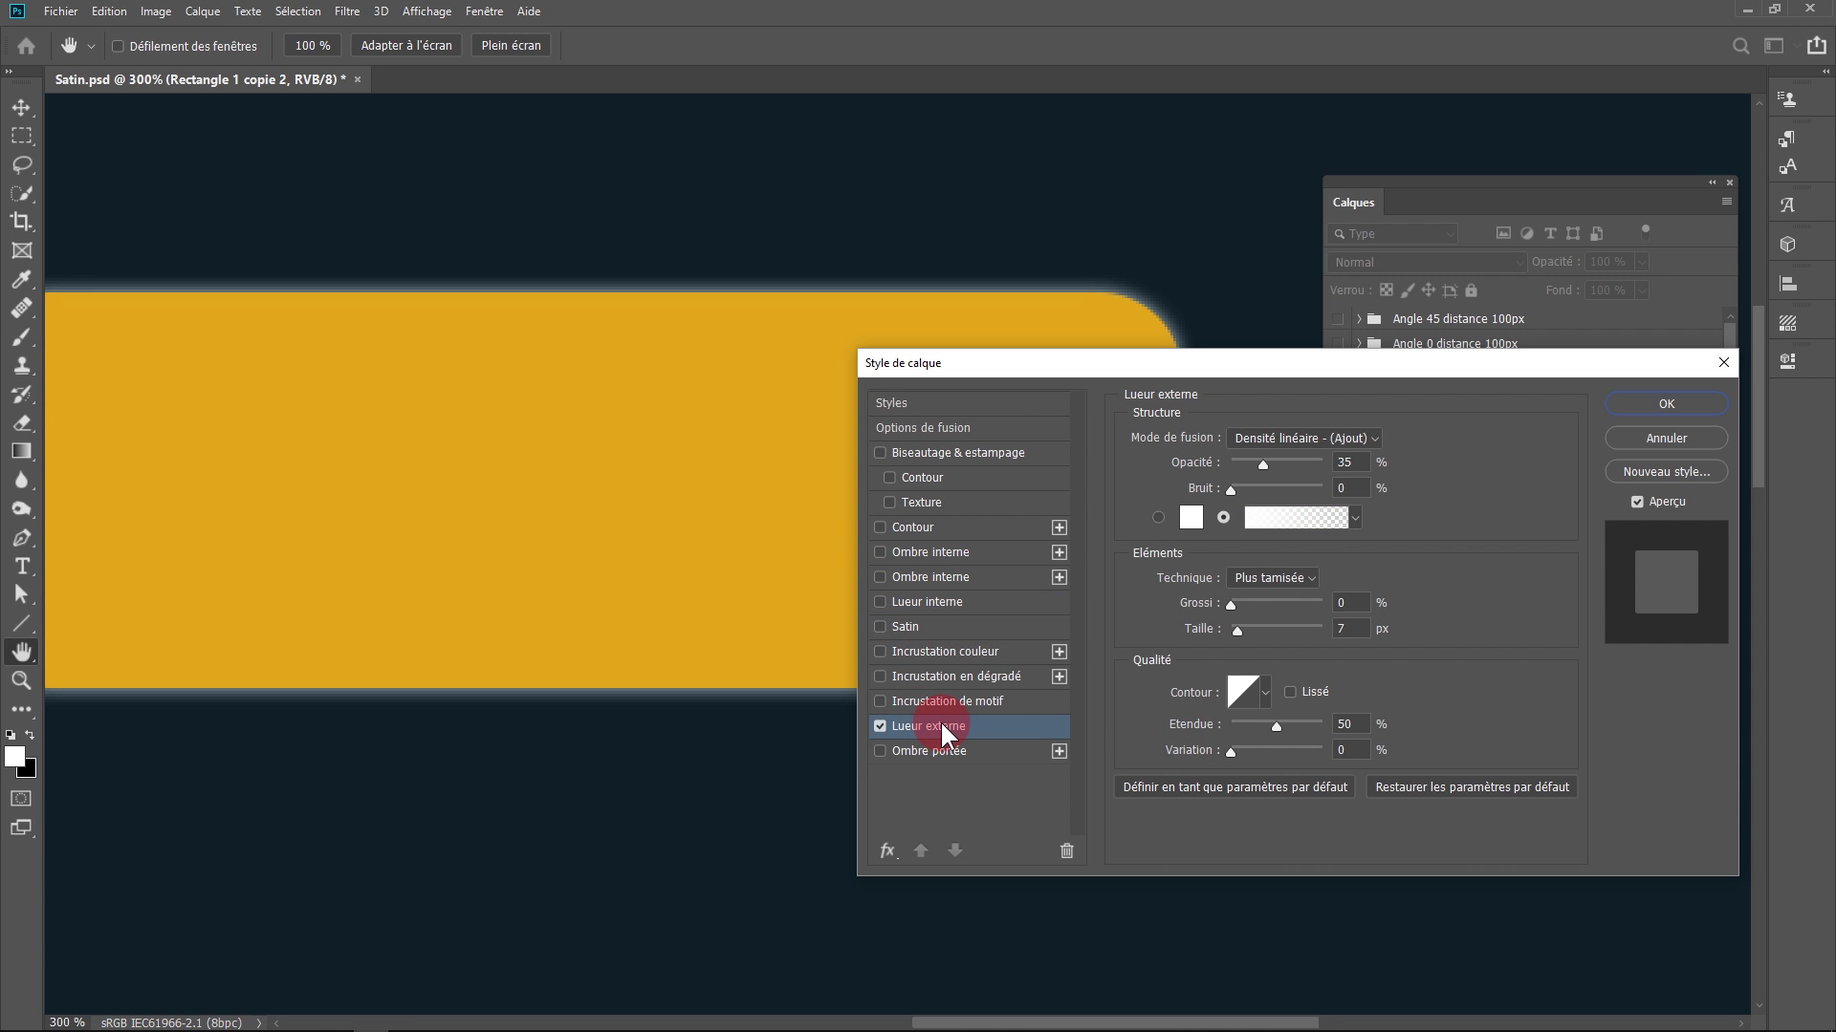
Raise the outer glow opacity to 98%, keeping the Densité linéaire - (Ajout) blend mode.
{"action": "left_click_drag", "start_coordinate": [1293, 373], "coordinate": [1237, 595]}
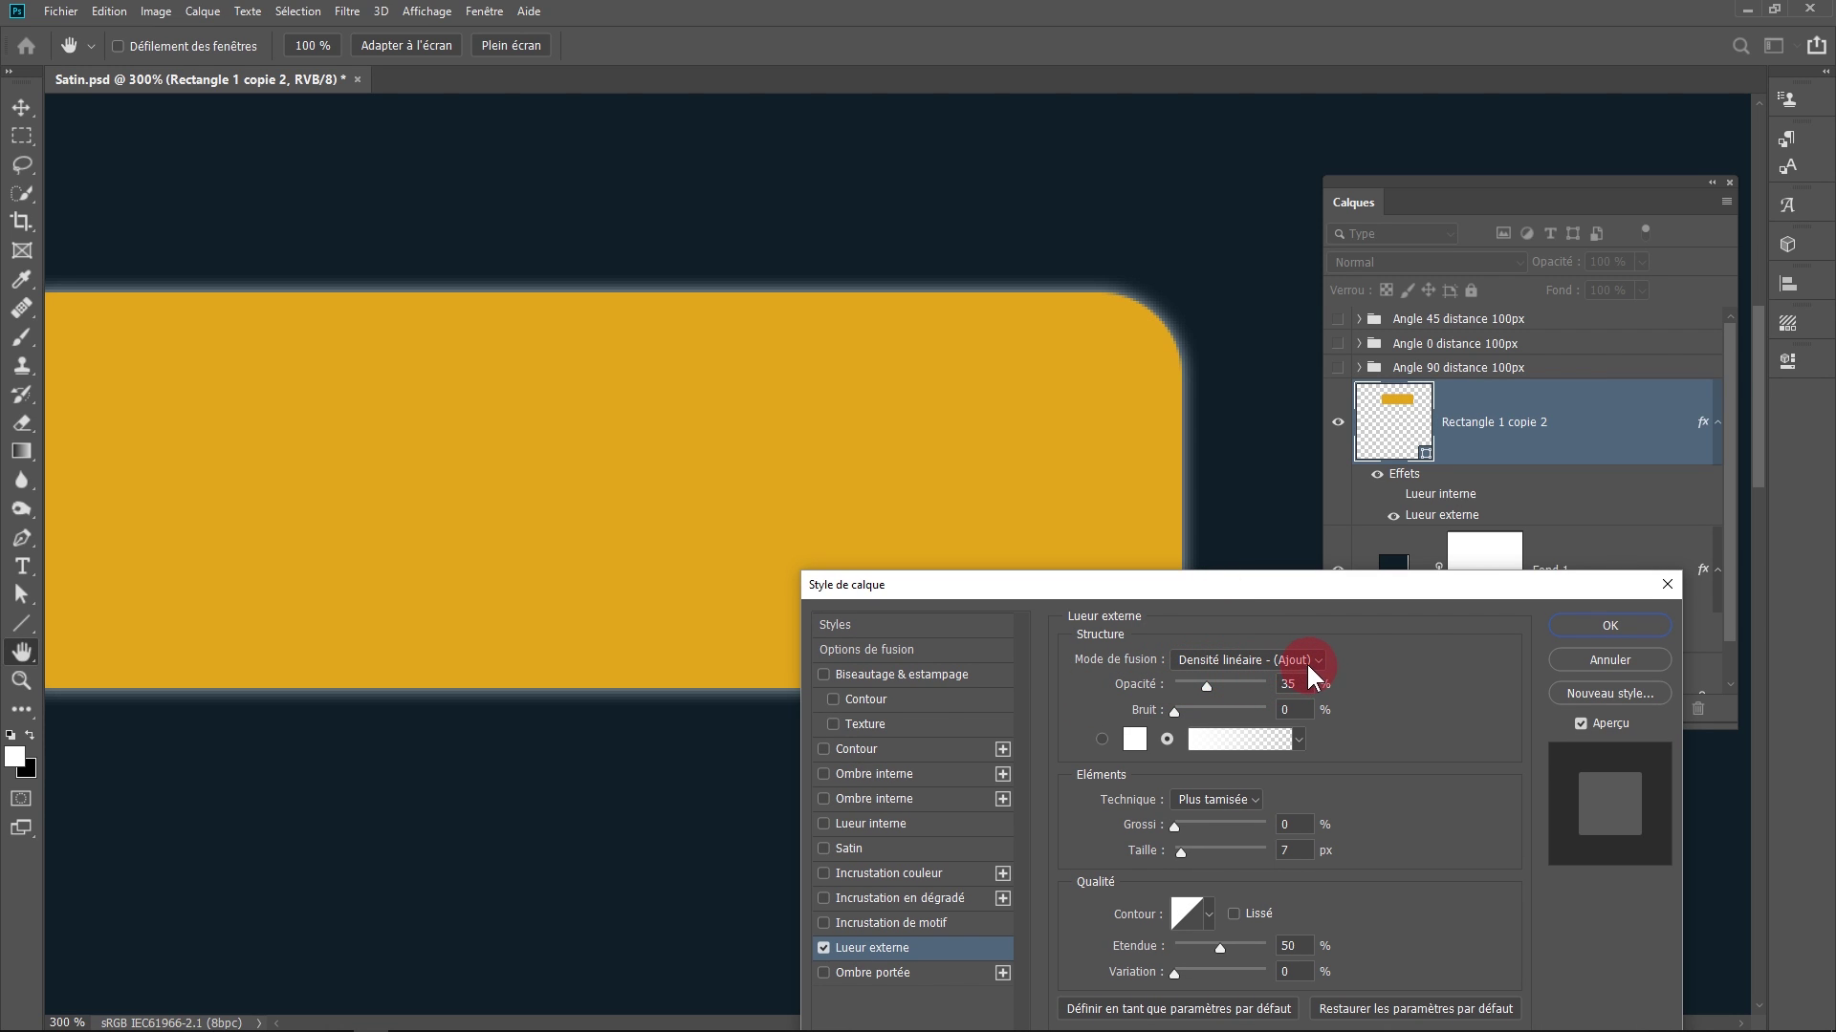
{"action": "left_click_drag", "start_coordinate": [1208, 679], "coordinate": [1263, 684]}
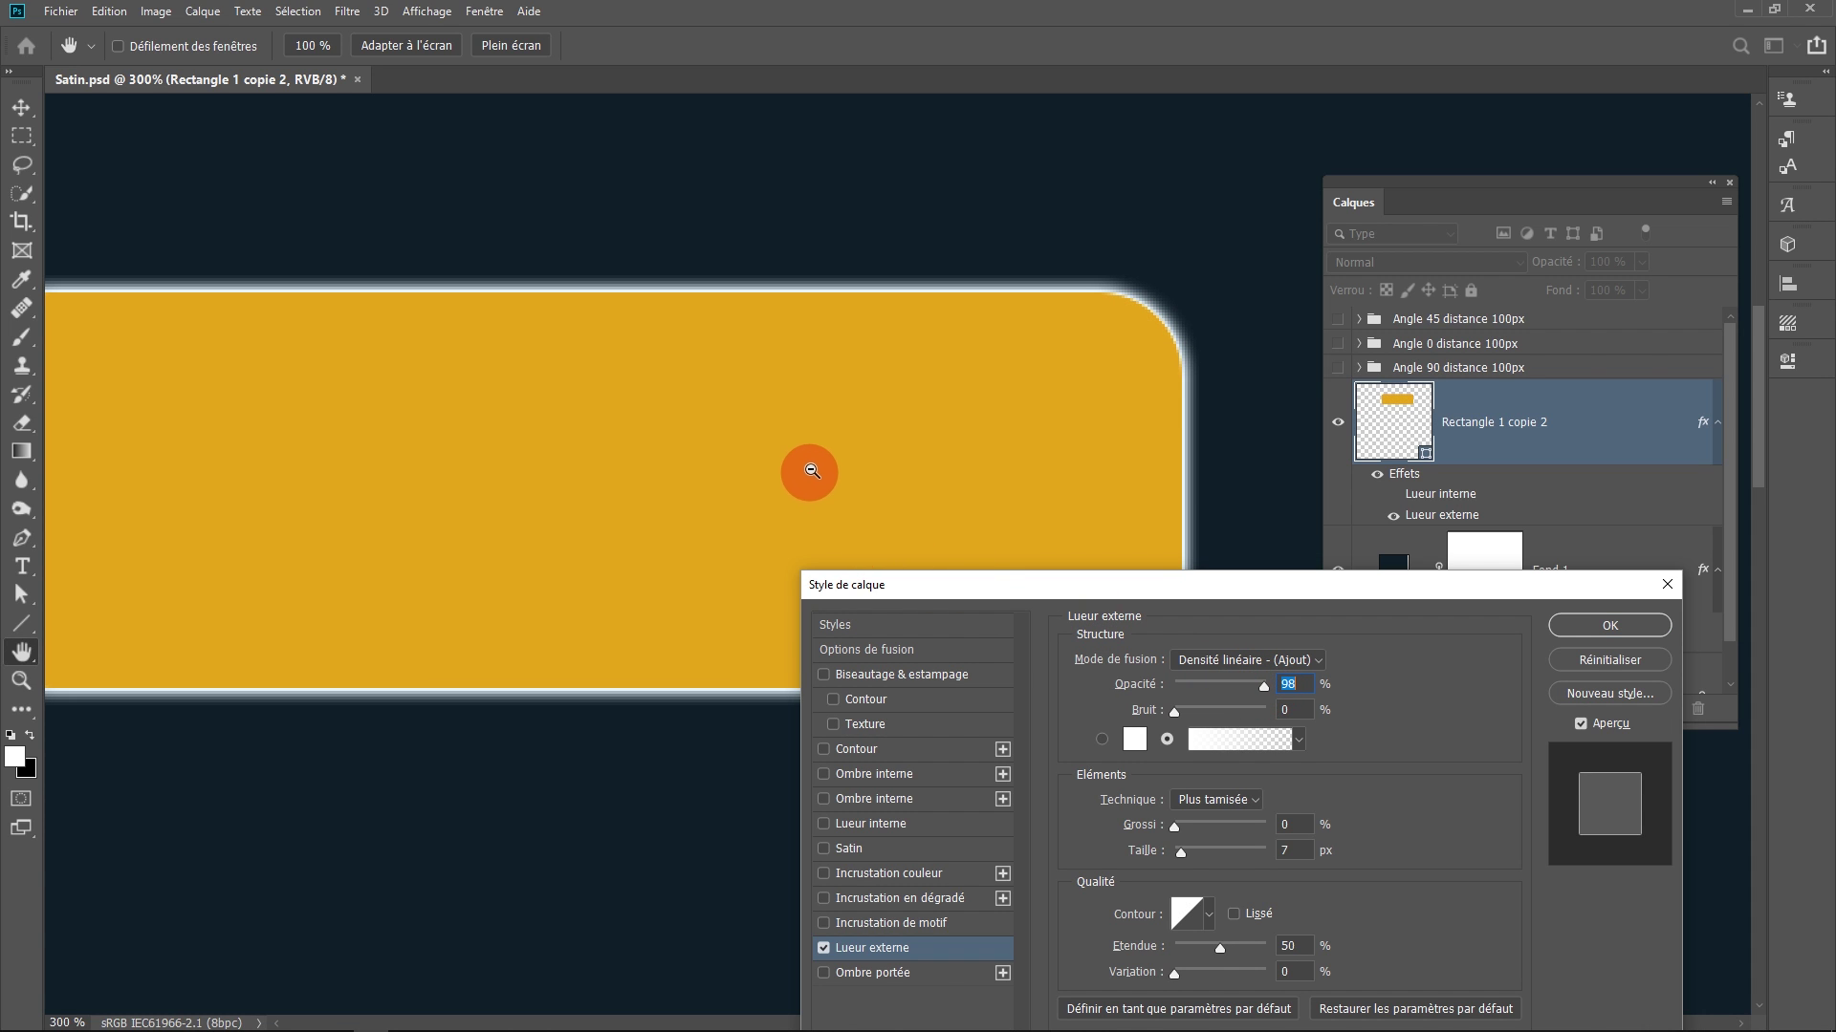
{"action": "key", "text": "ctrl+minus"}
{"action": "left_click_drag", "start_coordinate": [807, 462], "coordinate": [790, 351]}
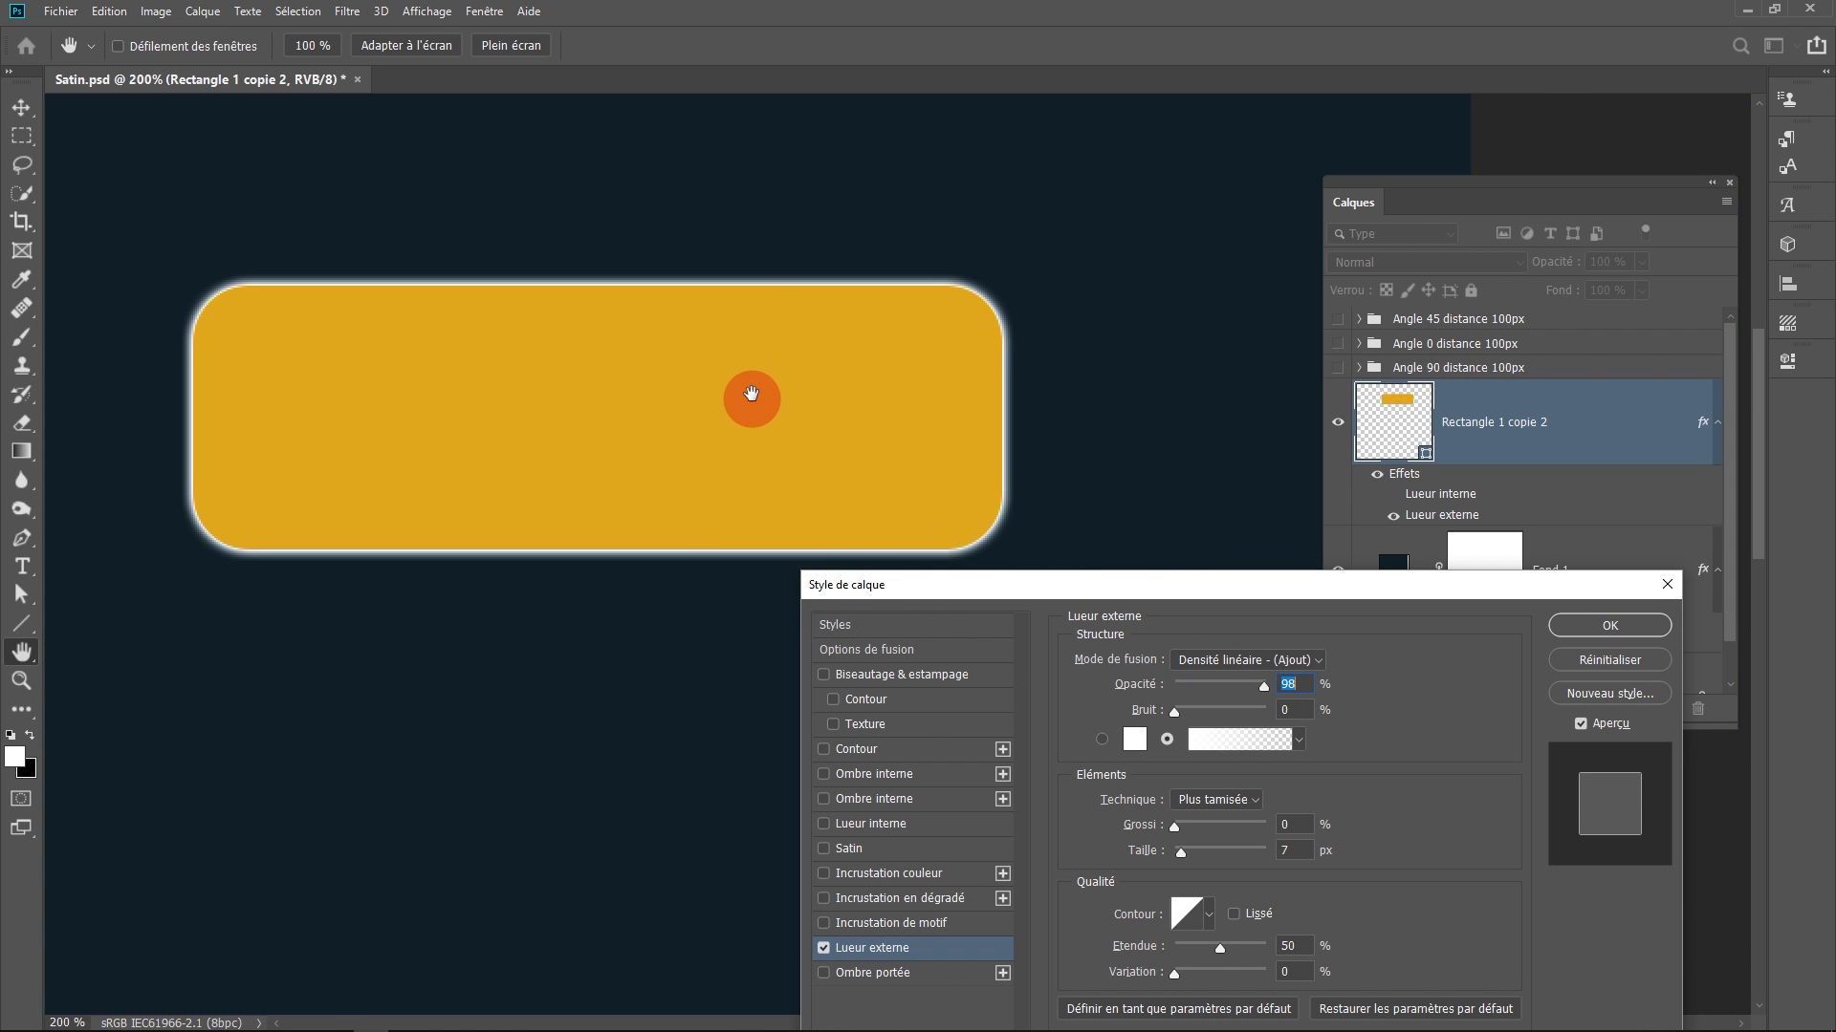
{"action": "left_click", "coordinate": [1286, 659]}
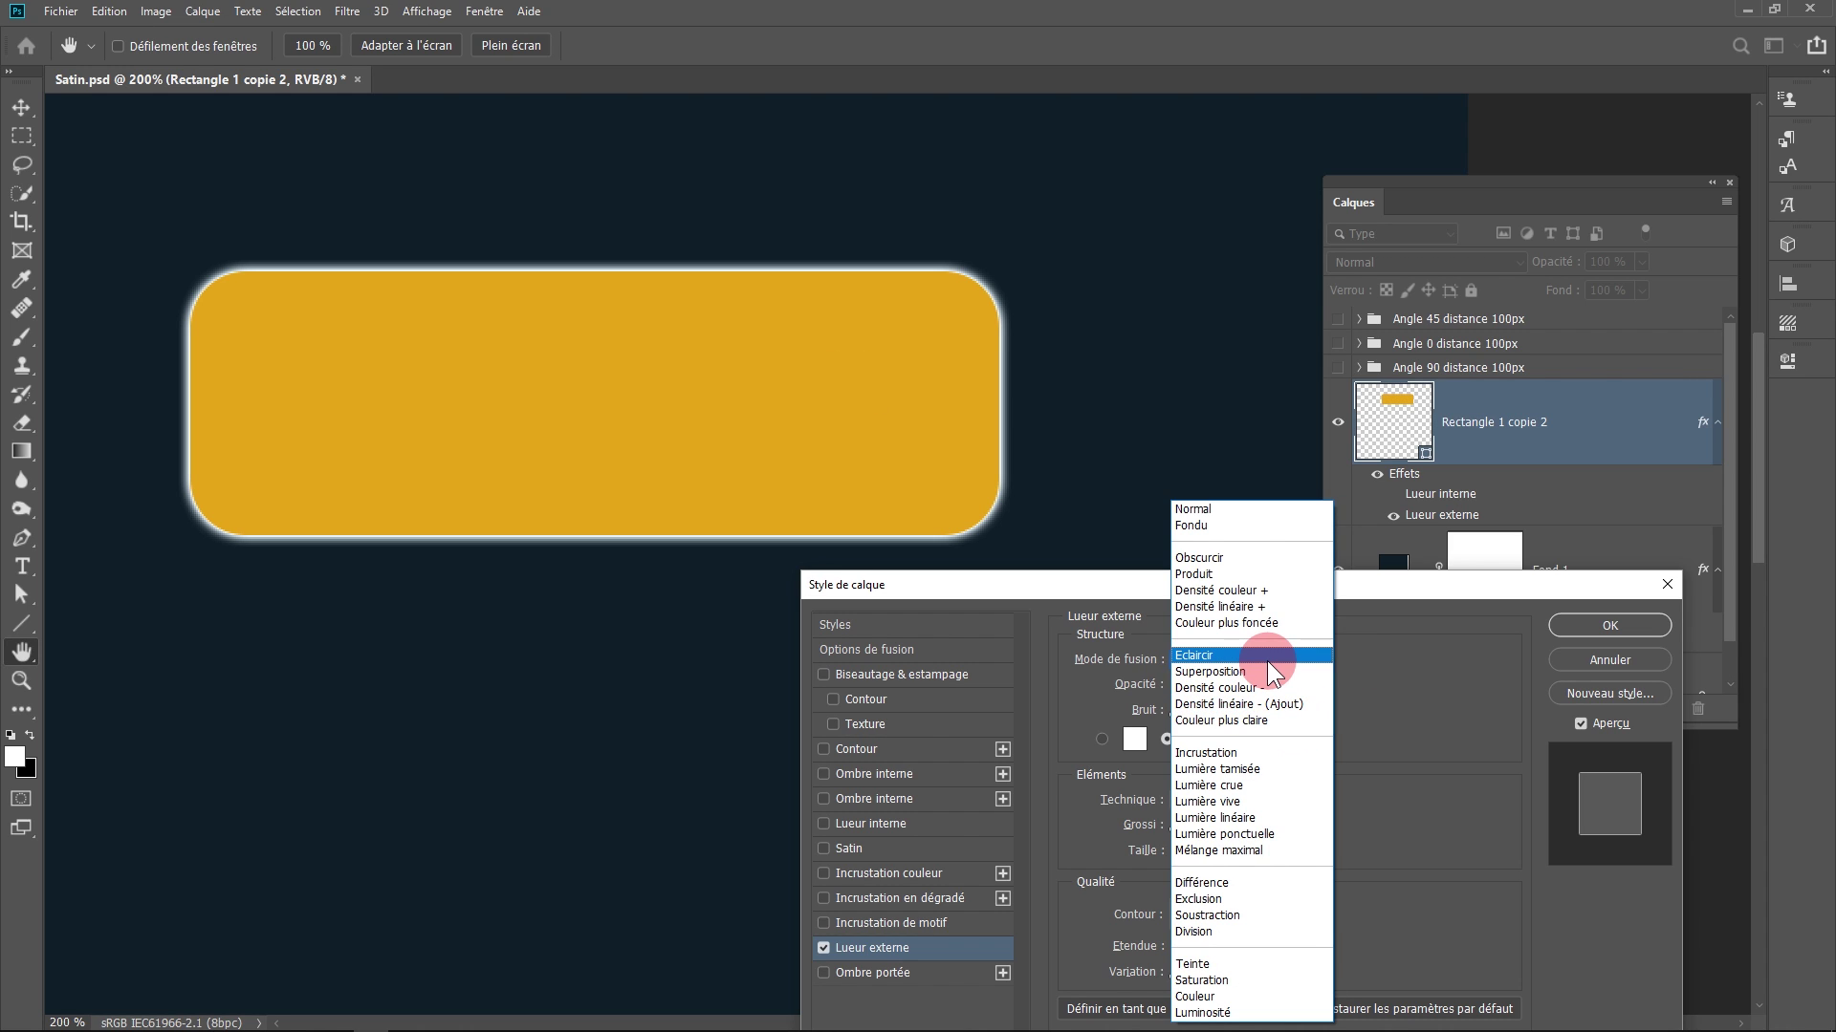
{"action": "left_click", "coordinate": [1385, 589]}
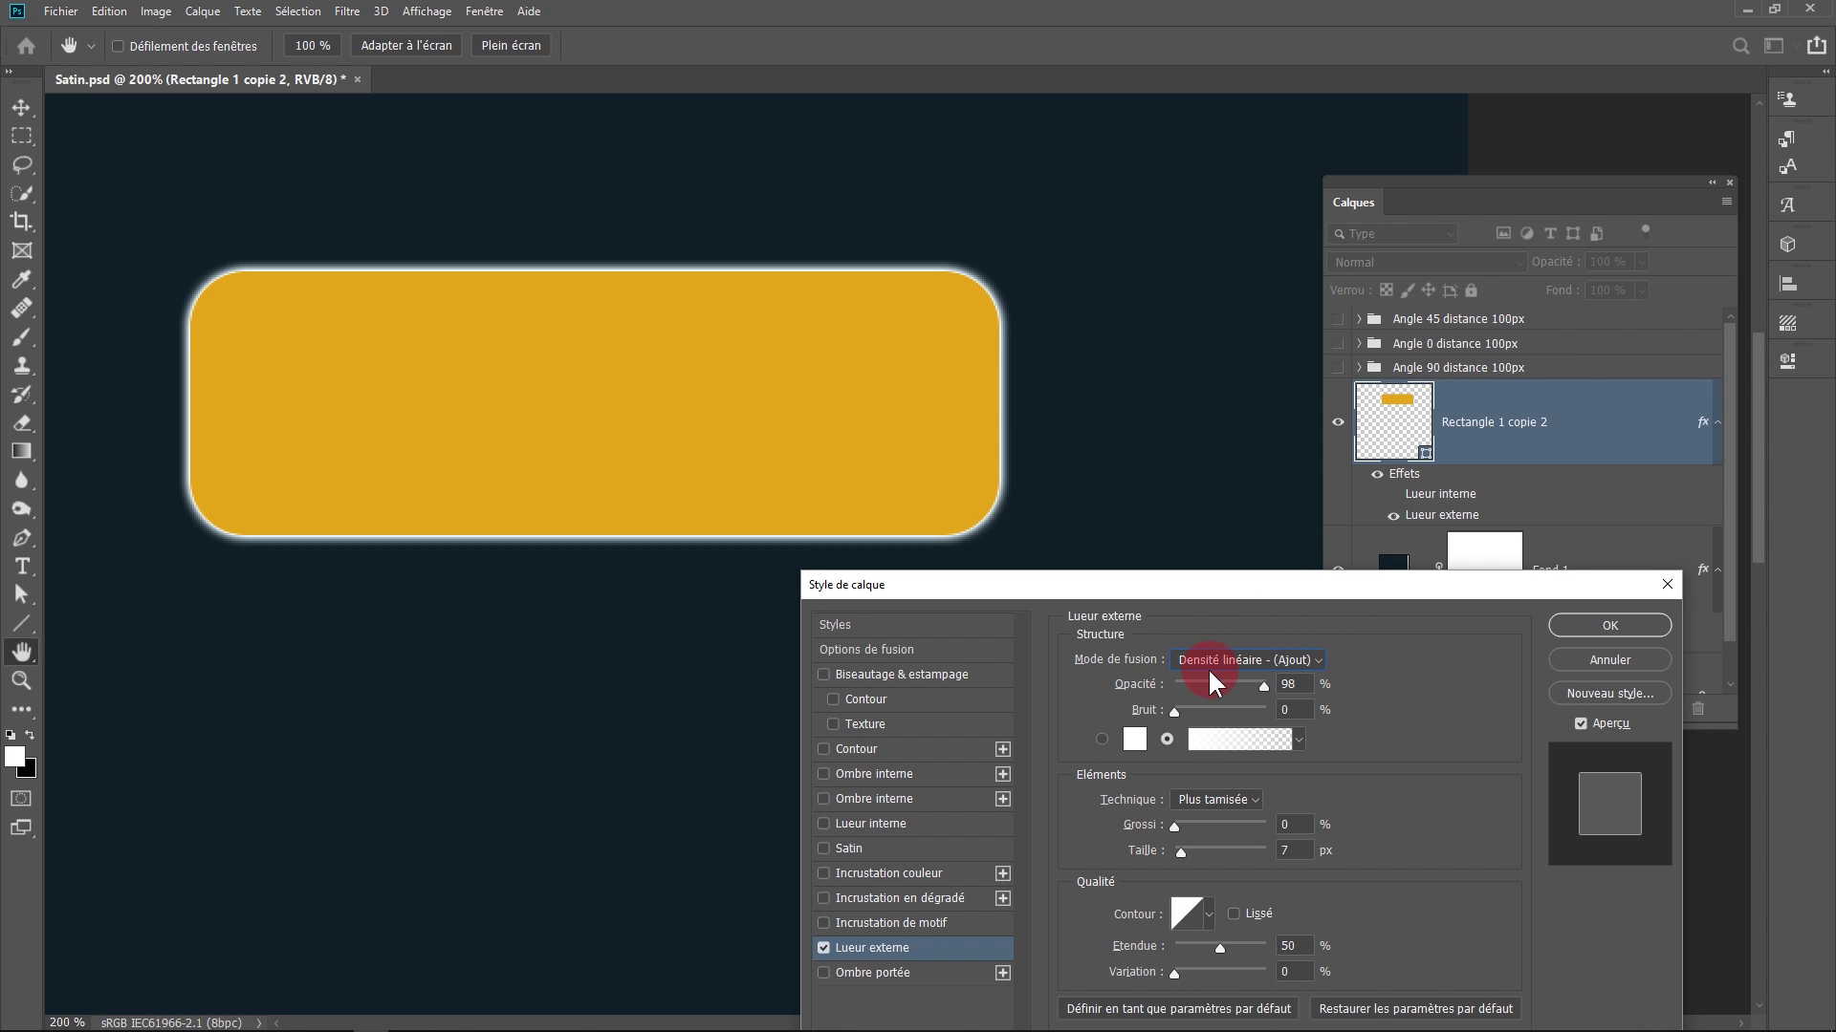
Set the outer glow to 100% opacity, 0 noise and a pale pink solid colour.
{"action": "mouse_move", "coordinate": [1201, 680]}
{"action": "left_mouse_down"}
{"action": "mouse_move", "coordinate": [1270, 684]}
{"action": "mouse_move", "coordinate": [1188, 713]}
{"action": "left_mouse_up"}
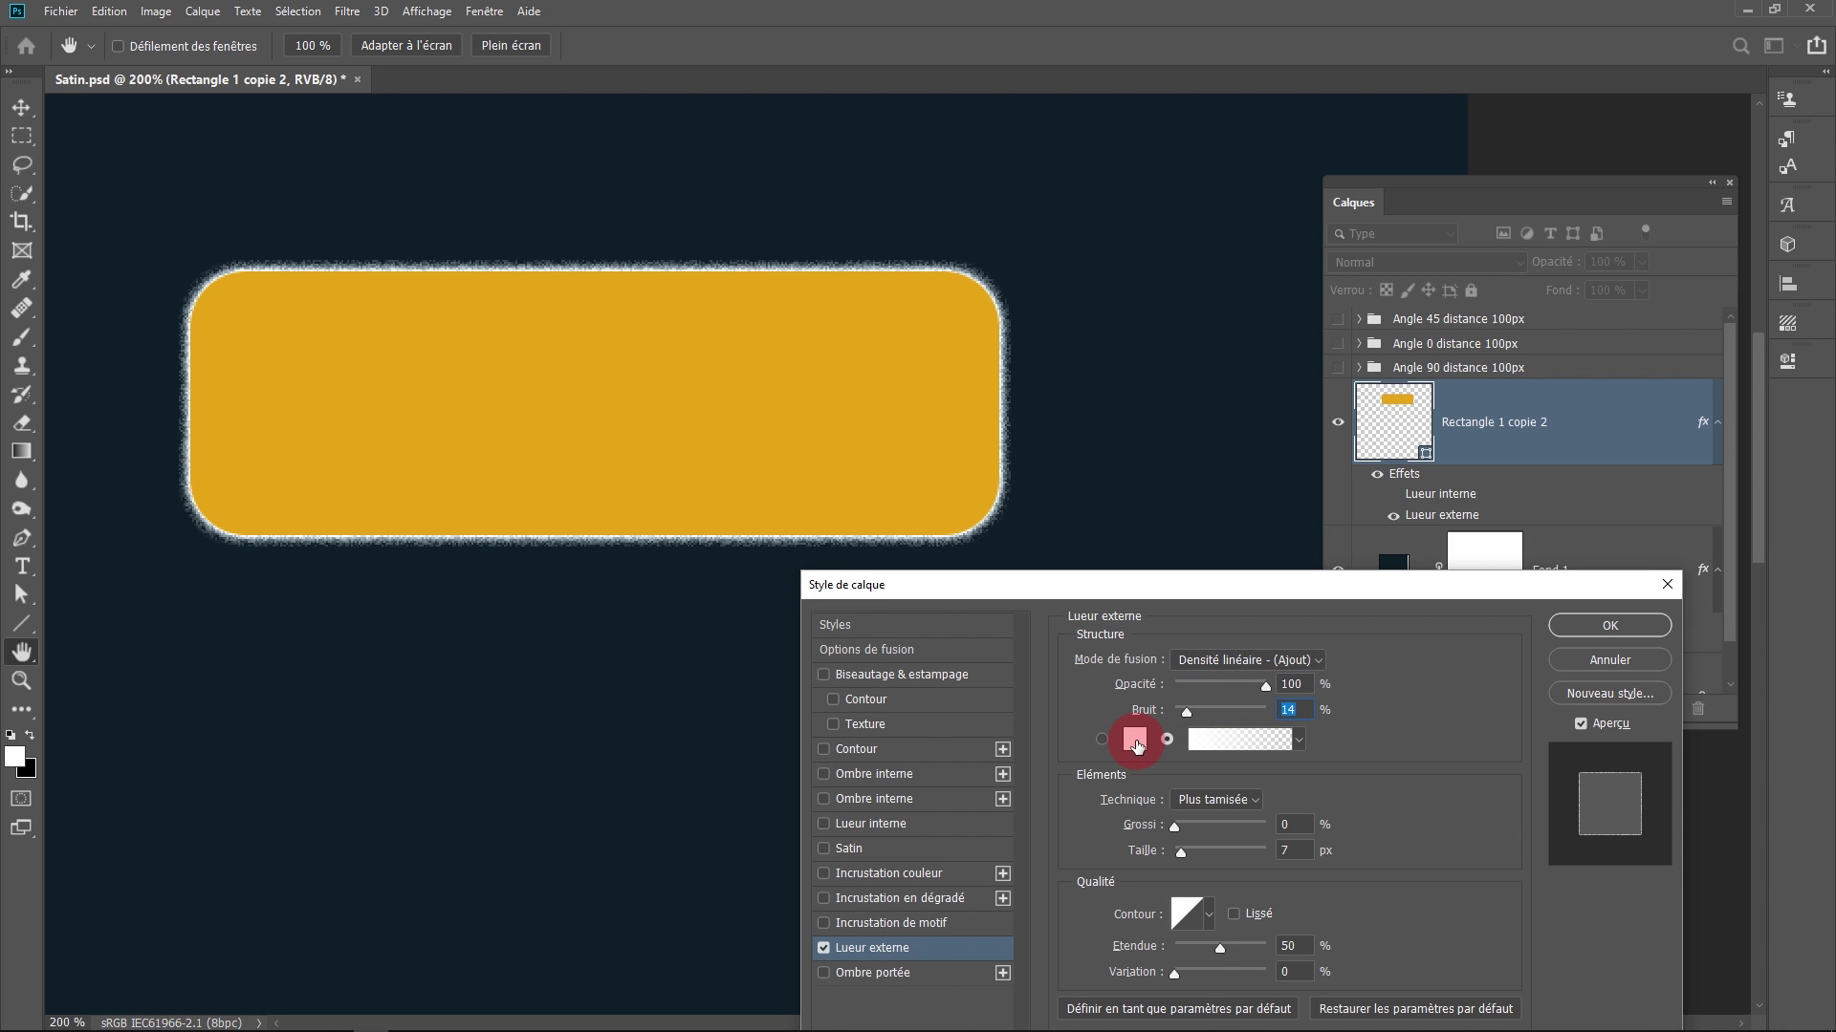
{"action": "left_click_drag", "start_coordinate": [1200, 709], "coordinate": [1176, 710]}
{"action": "left_click", "coordinate": [1136, 739]}
{"action": "left_click", "coordinate": [1145, 389]}
{"action": "type", "text": "e3cfcf"}
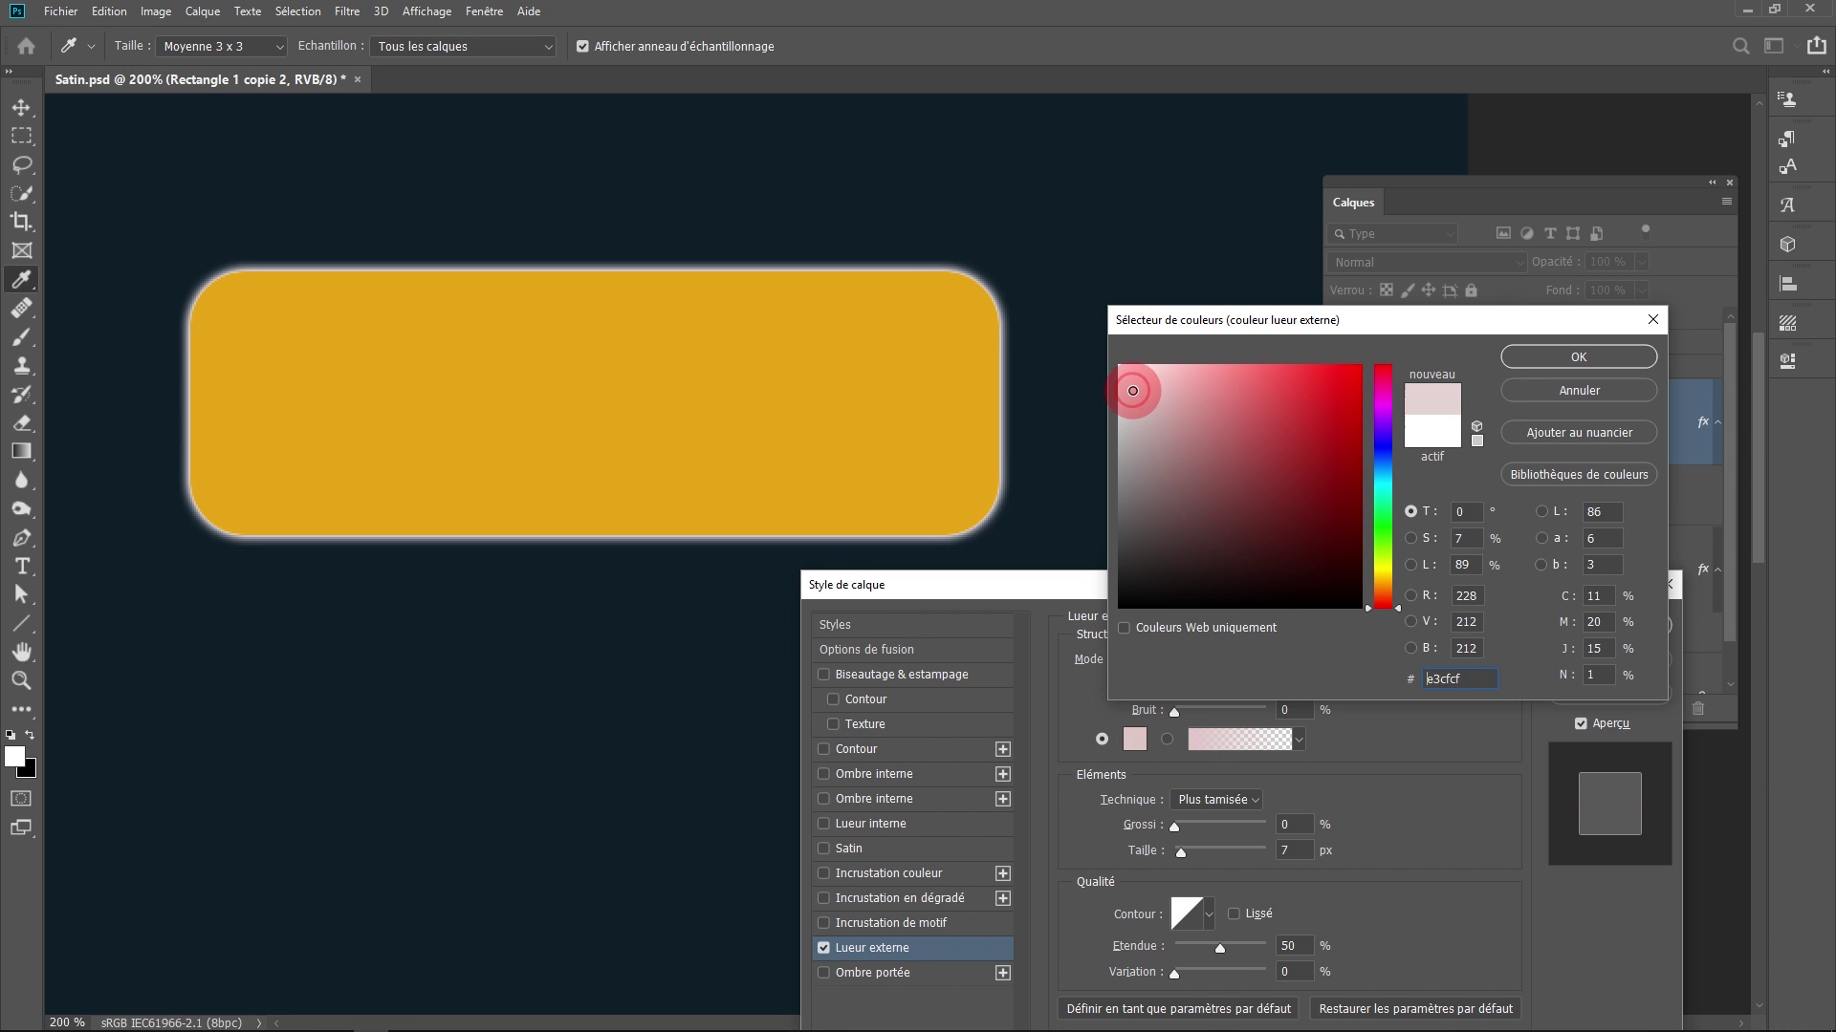
{"action": "key", "text": "Return"}
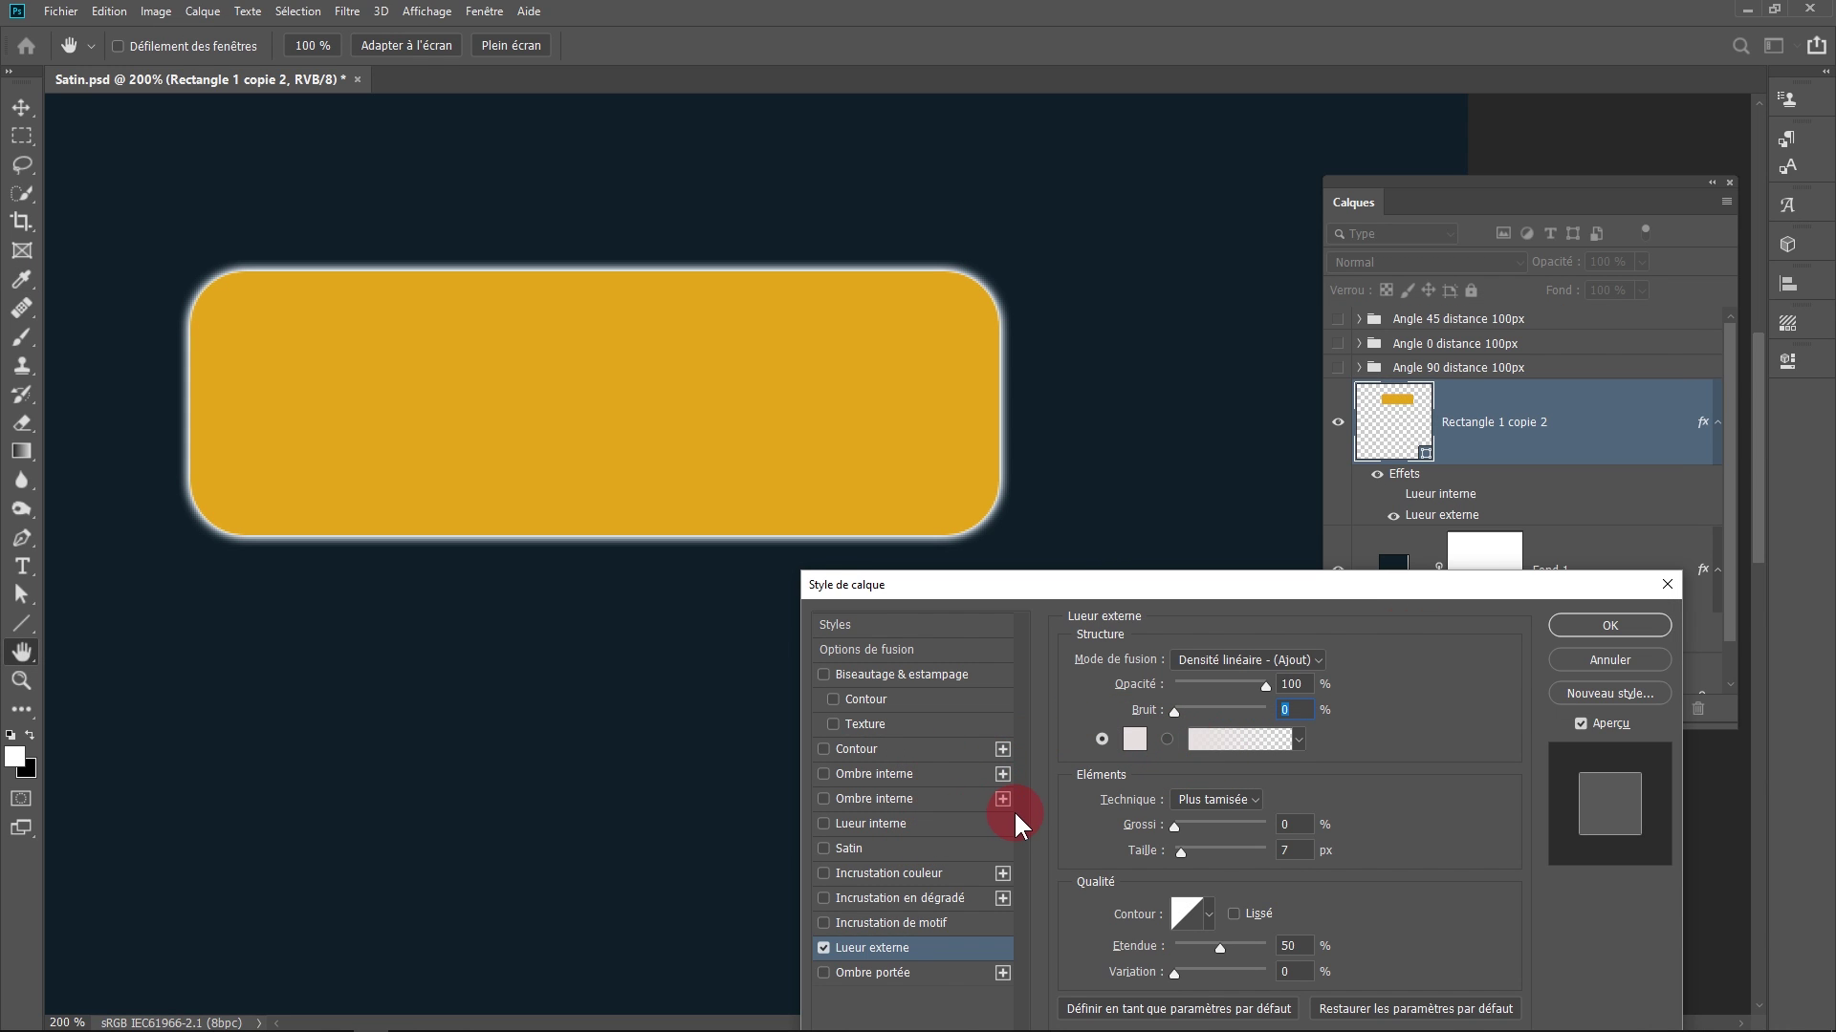
Try the Précise glow technique with 7% spread, then return to Plus tamisée.
{"action": "left_click", "coordinate": [1253, 802]}
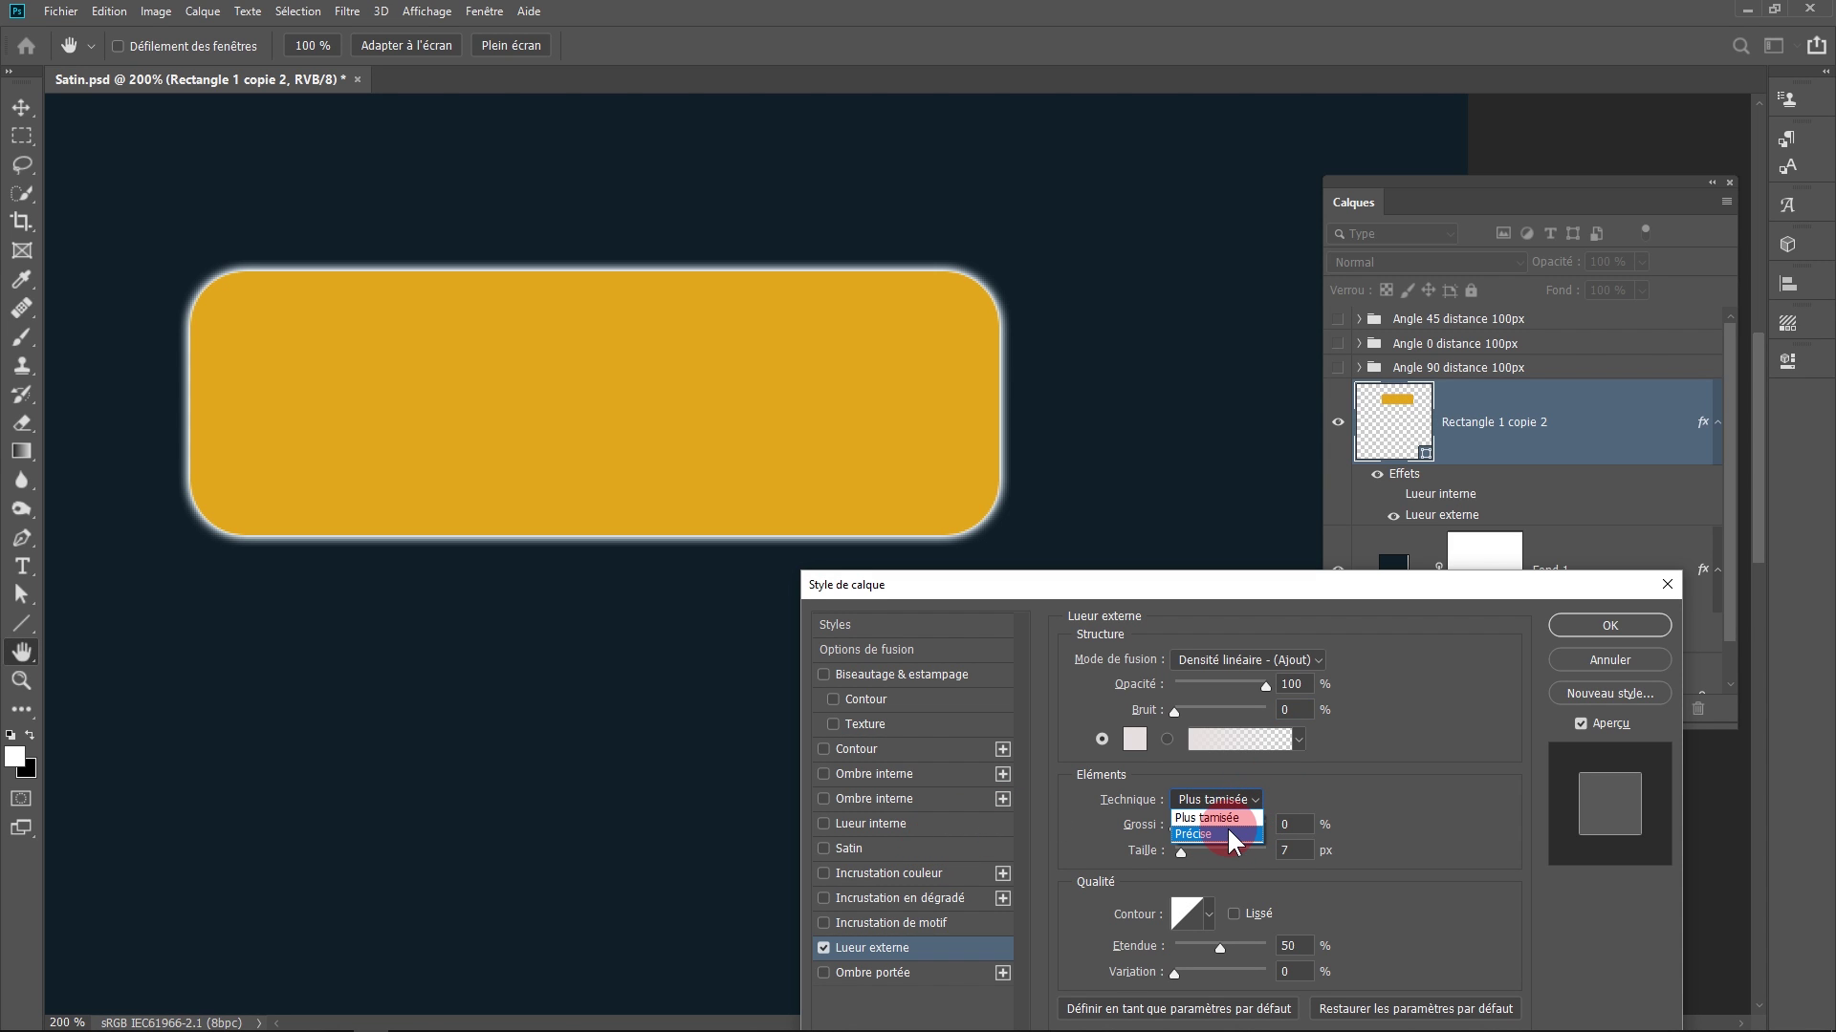
{"action": "left_click", "coordinate": [1229, 838]}
{"action": "left_click_drag", "start_coordinate": [1191, 830], "coordinate": [1202, 846]}
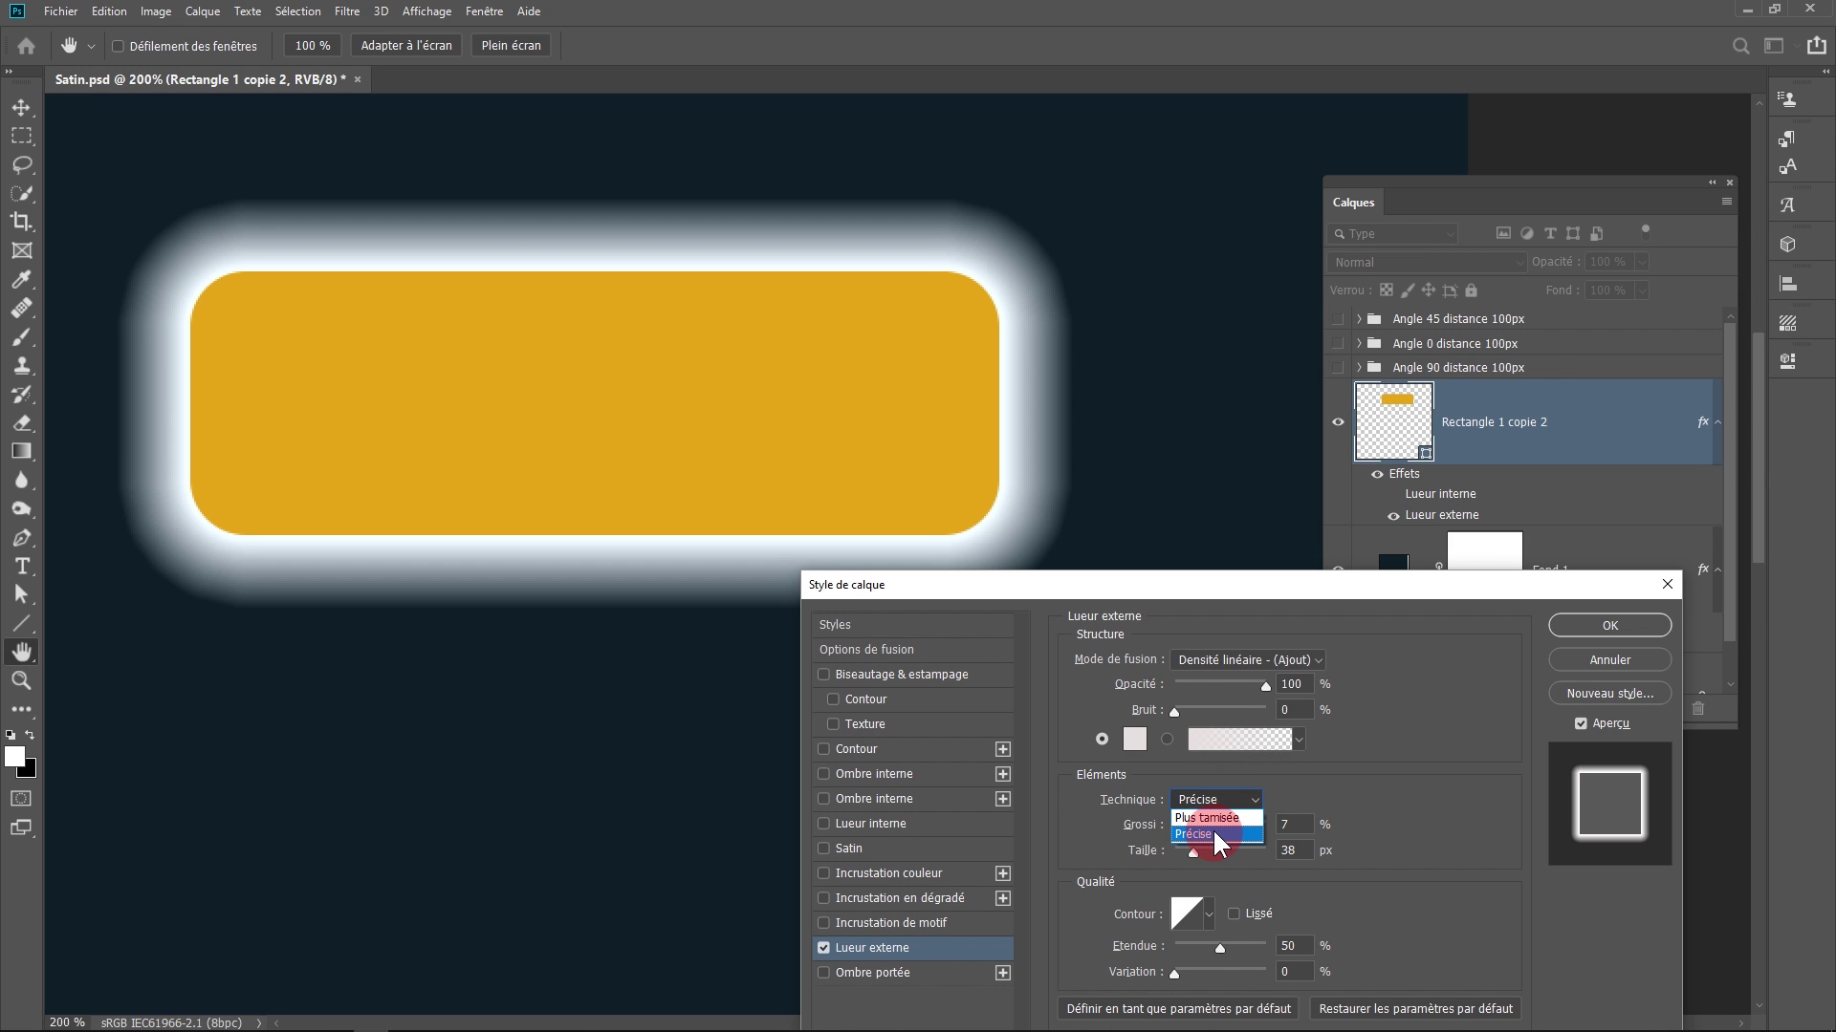
{"action": "left_click", "coordinate": [1212, 819]}
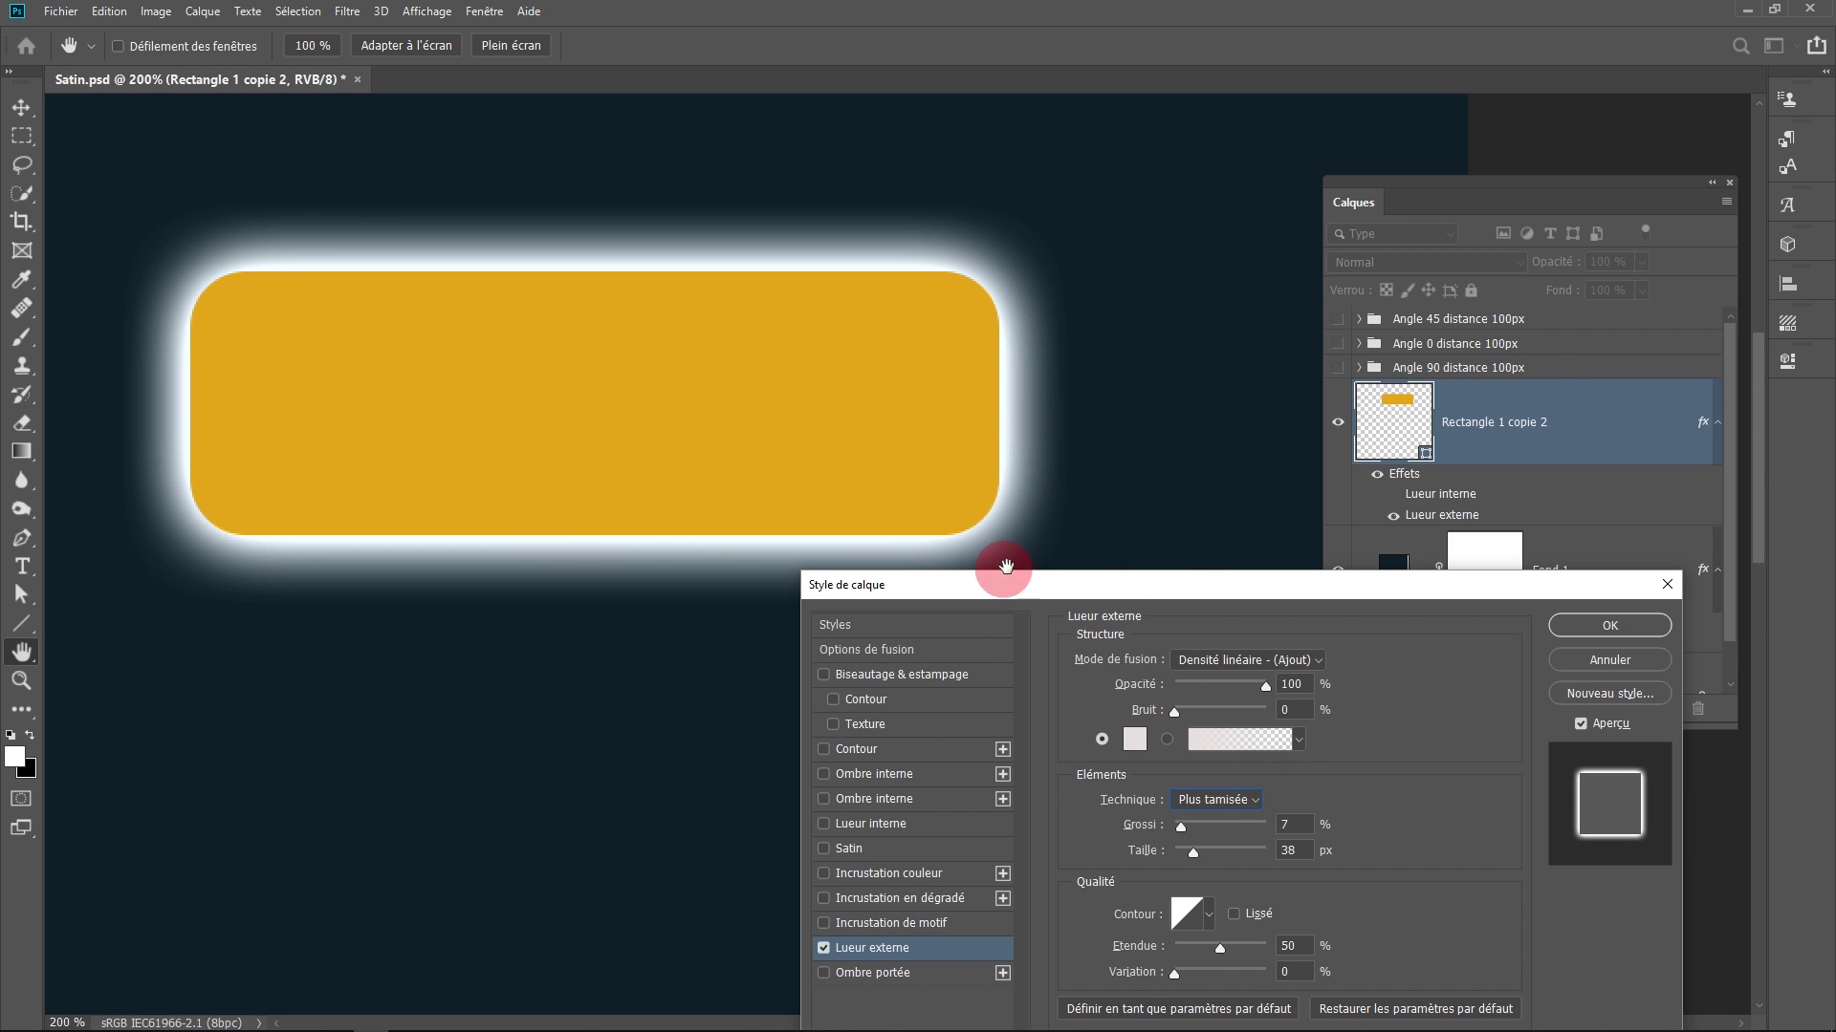
Set the outer glow spread to 100% and bring its size down to 21 px.
{"action": "left_click_drag", "start_coordinate": [1099, 589], "coordinate": [1176, 636]}
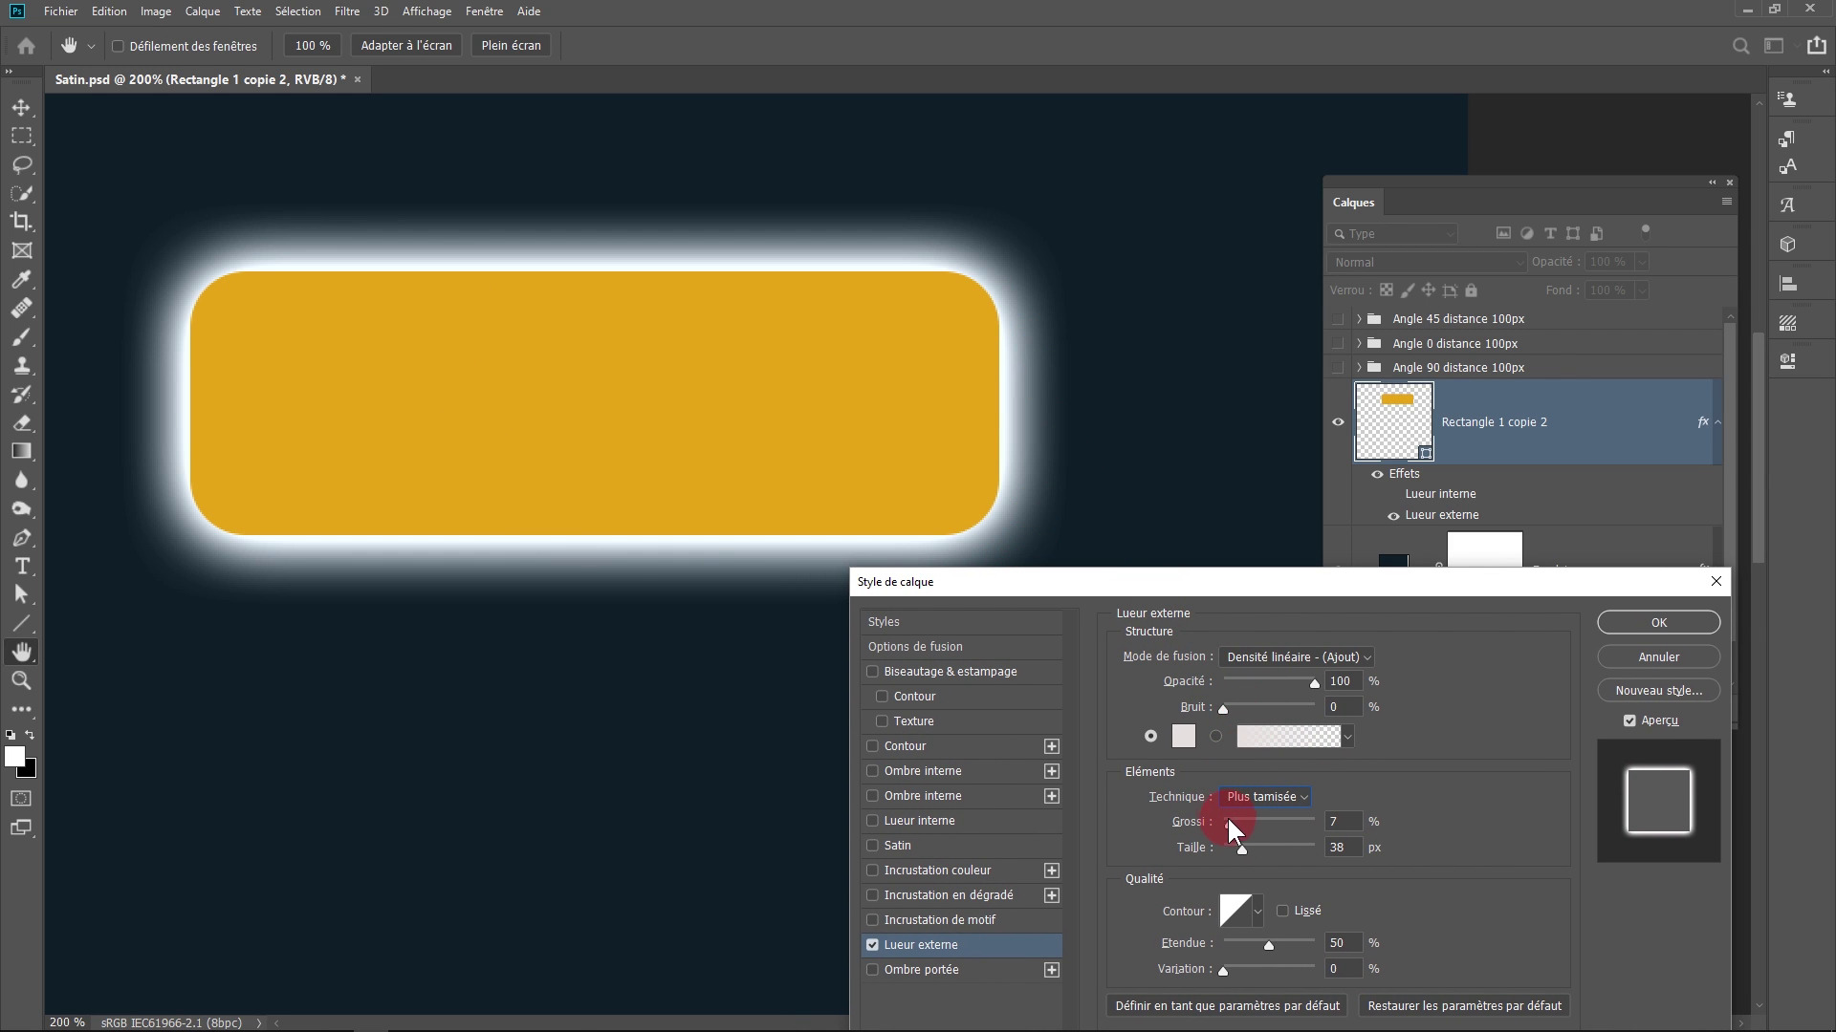
{"action": "left_click_drag", "start_coordinate": [1229, 821], "coordinate": [1369, 823]}
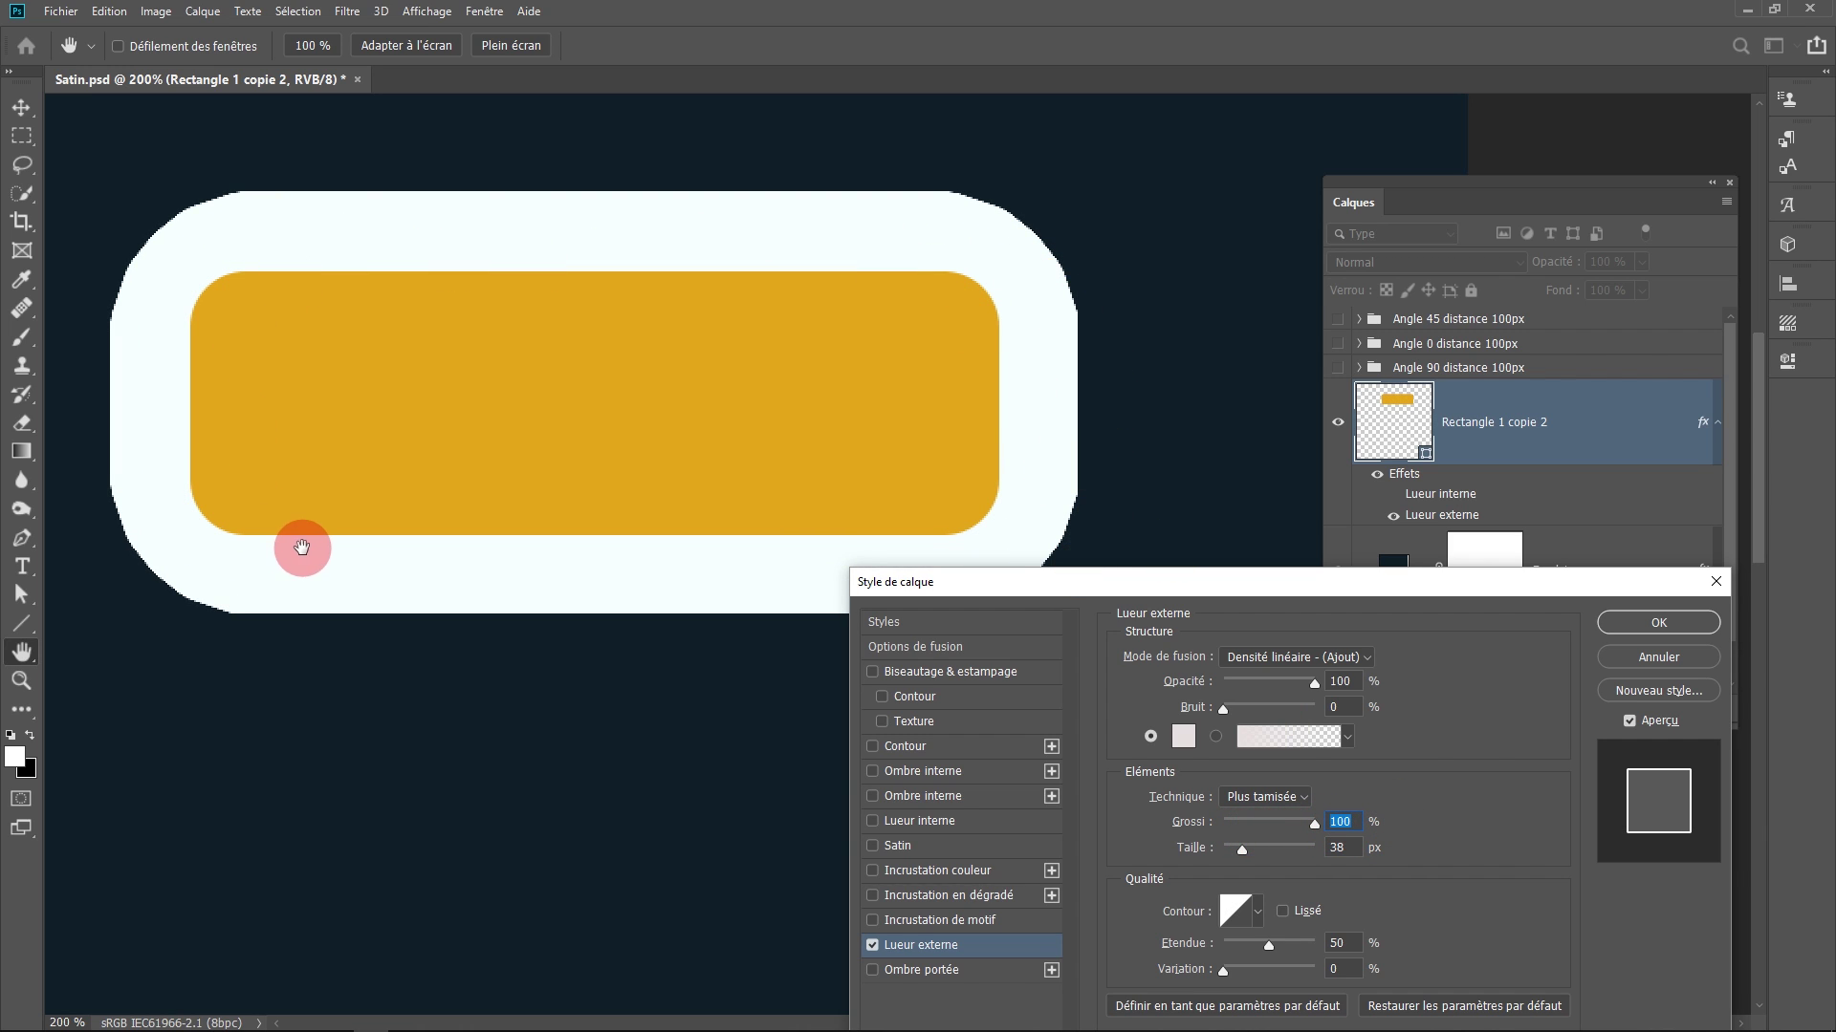
{"action": "left_click_drag", "start_coordinate": [1062, 581], "coordinate": [1058, 638]}
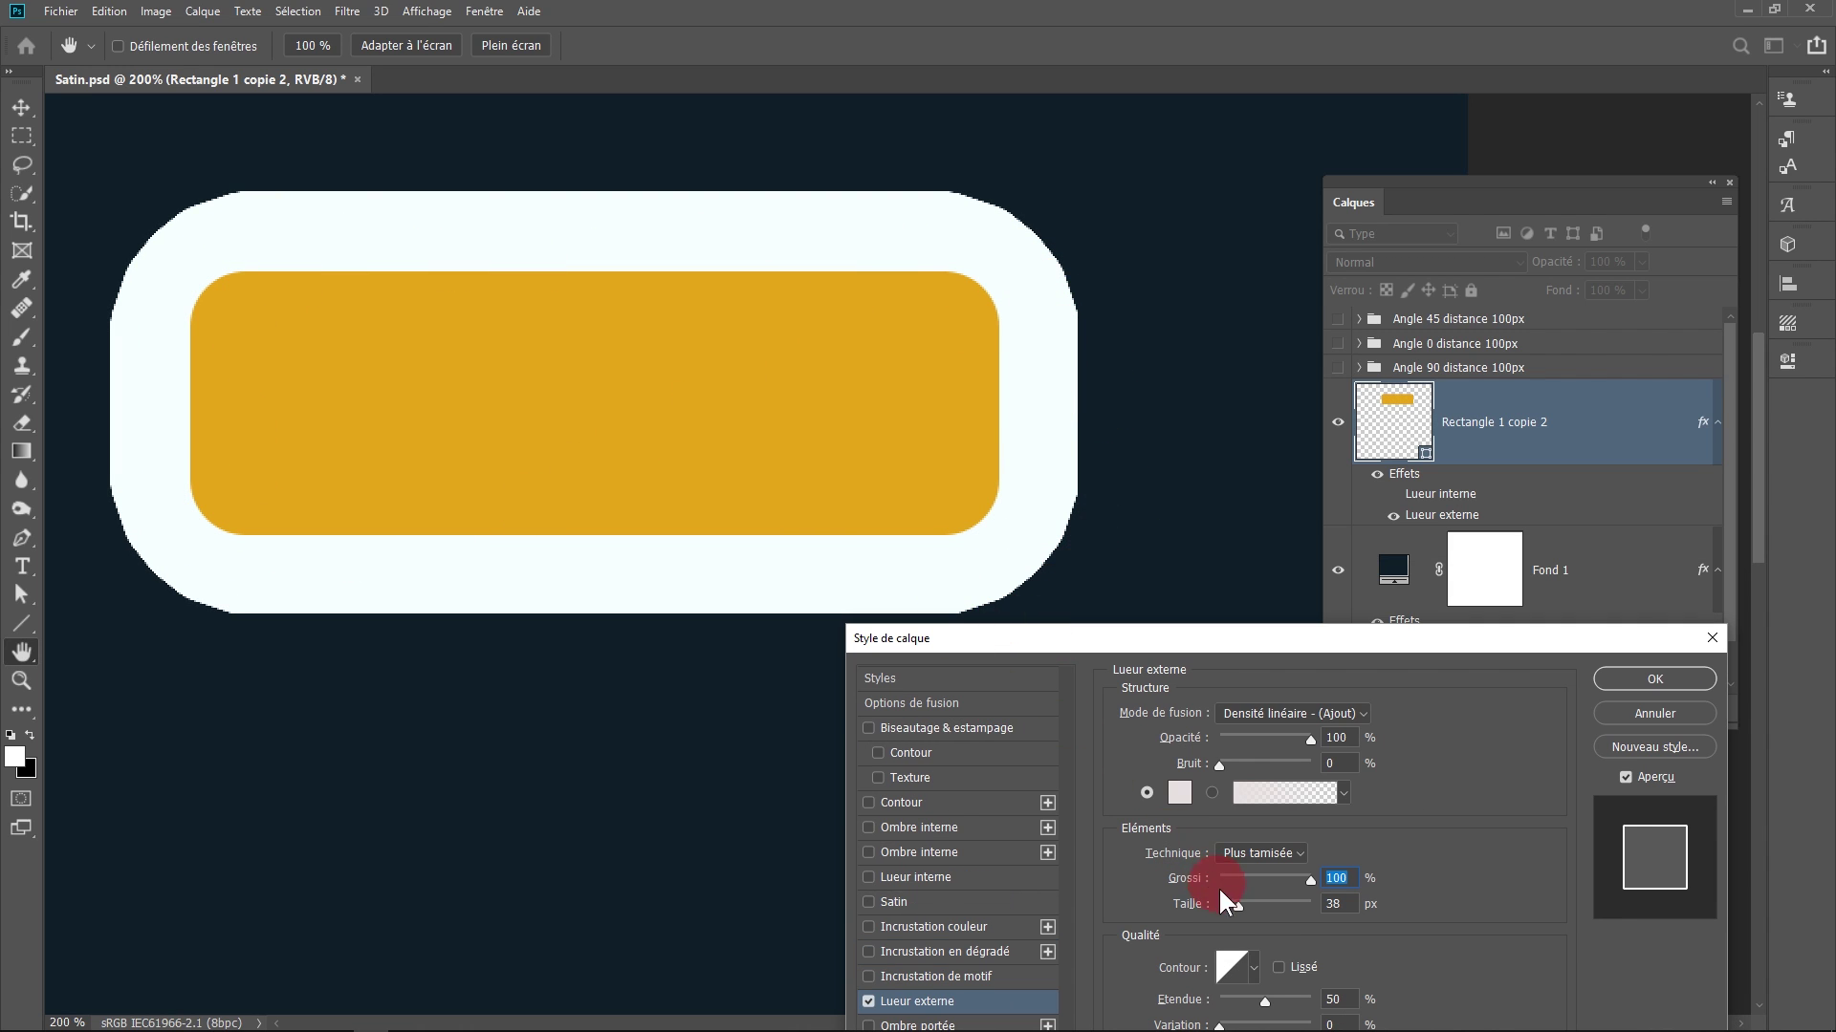
{"action": "left_click_drag", "start_coordinate": [1235, 904], "coordinate": [1331, 904]}
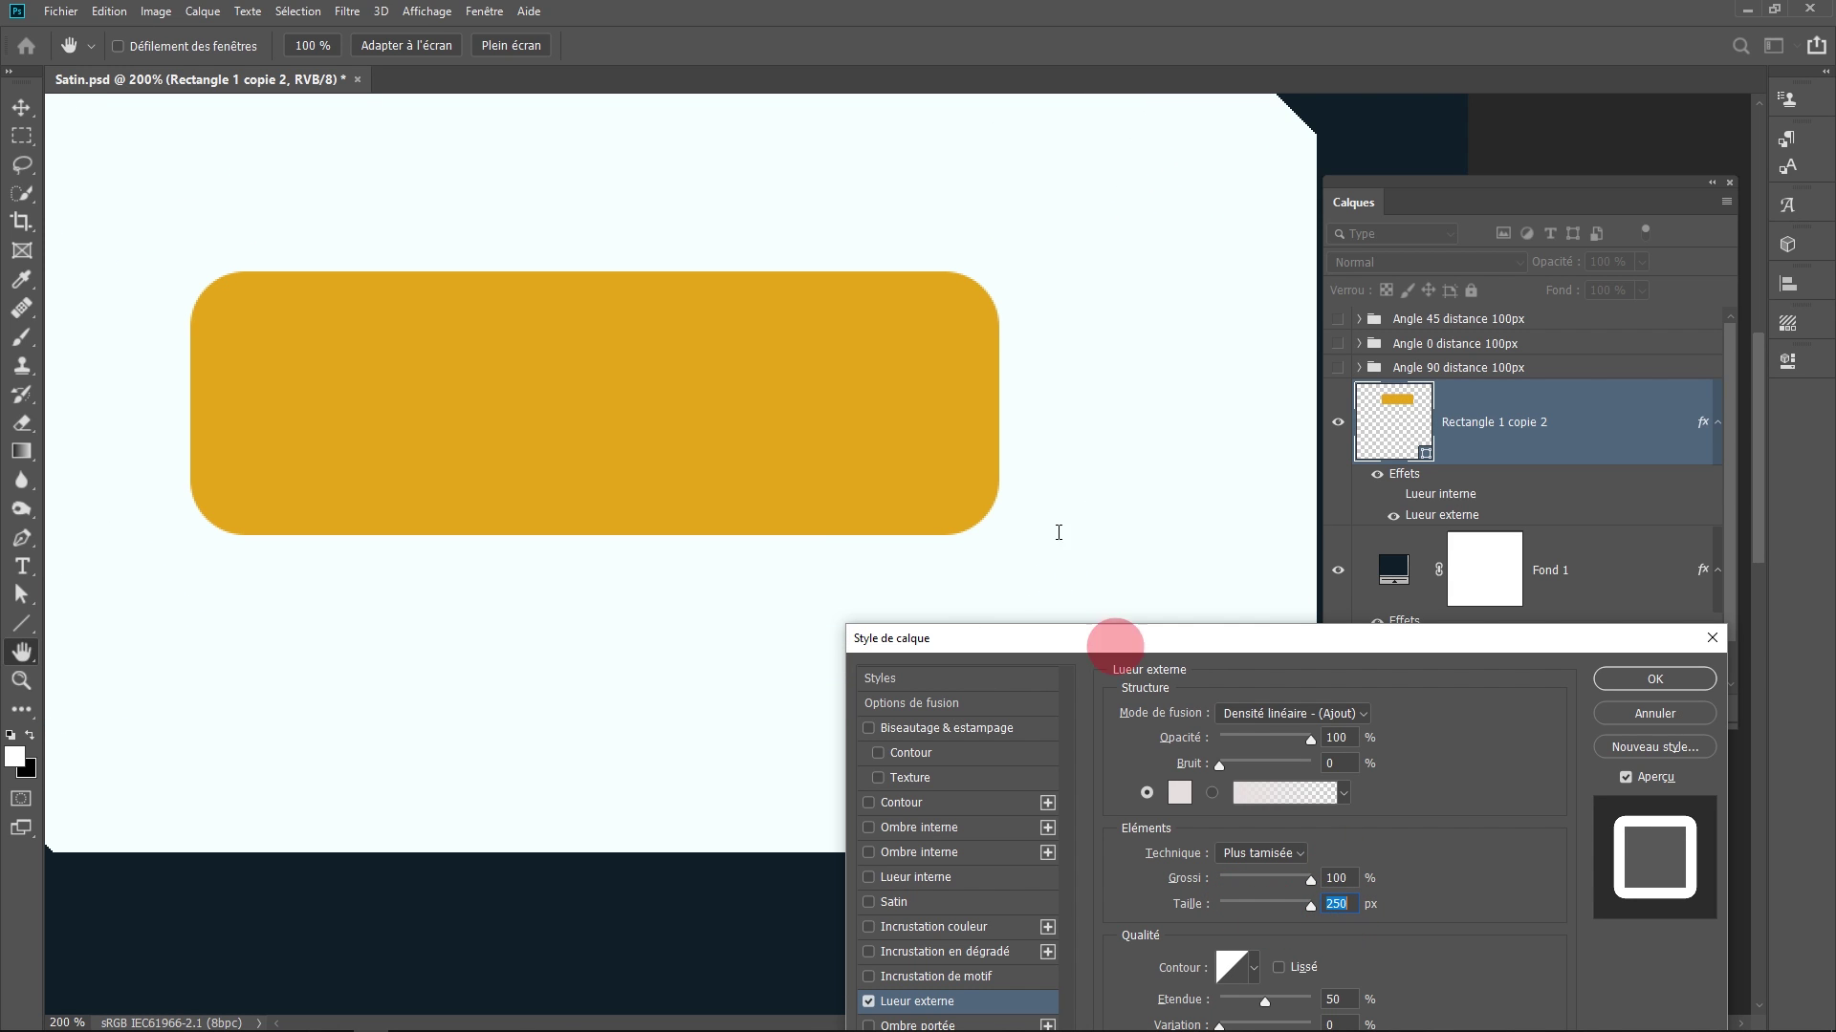
{"action": "key", "text": "Down"}
{"action": "key", "text": "Down"}
{"action": "key", "text": "Down"}
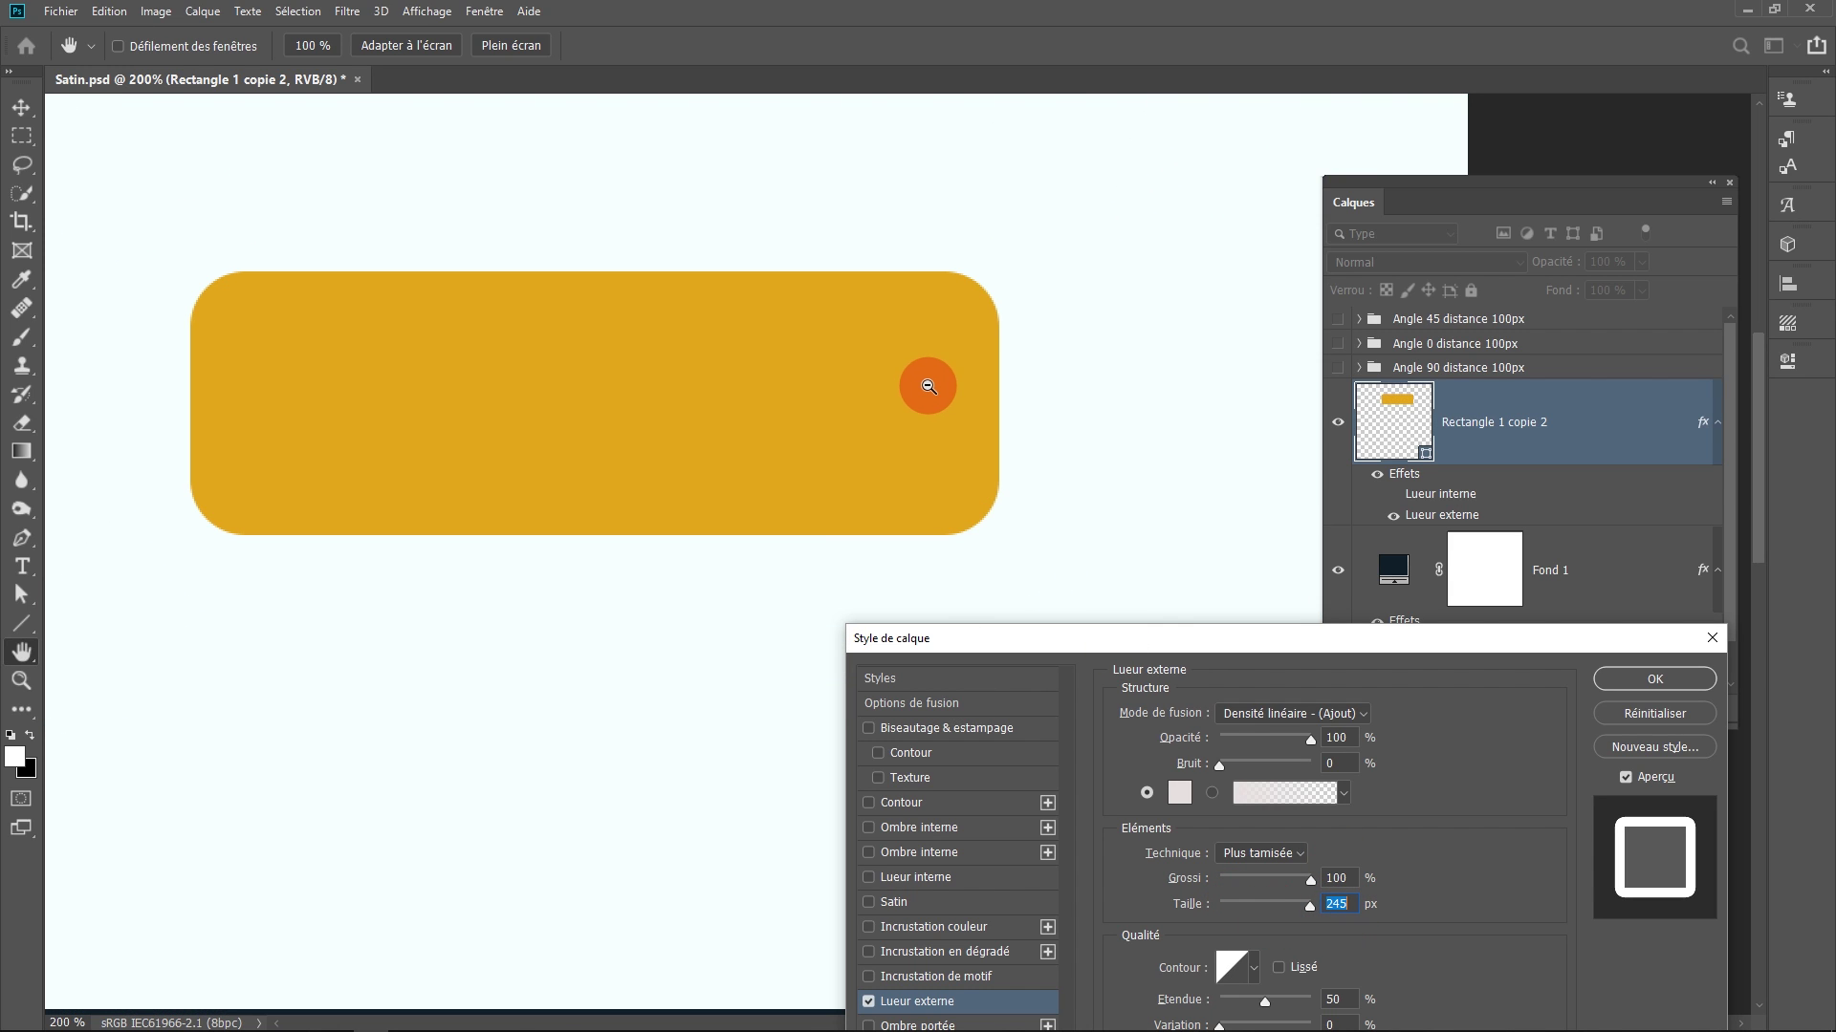
{"action": "mouse_move", "coordinate": [1310, 904]}
{"action": "left_mouse_down"}
{"action": "mouse_move", "coordinate": [1230, 903]}
{"action": "mouse_move", "coordinate": [1227, 883]}
{"action": "mouse_move", "coordinate": [1334, 875]}
{"action": "mouse_move", "coordinate": [1287, 877]}
{"action": "mouse_move", "coordinate": [1316, 872]}
{"action": "left_mouse_up"}
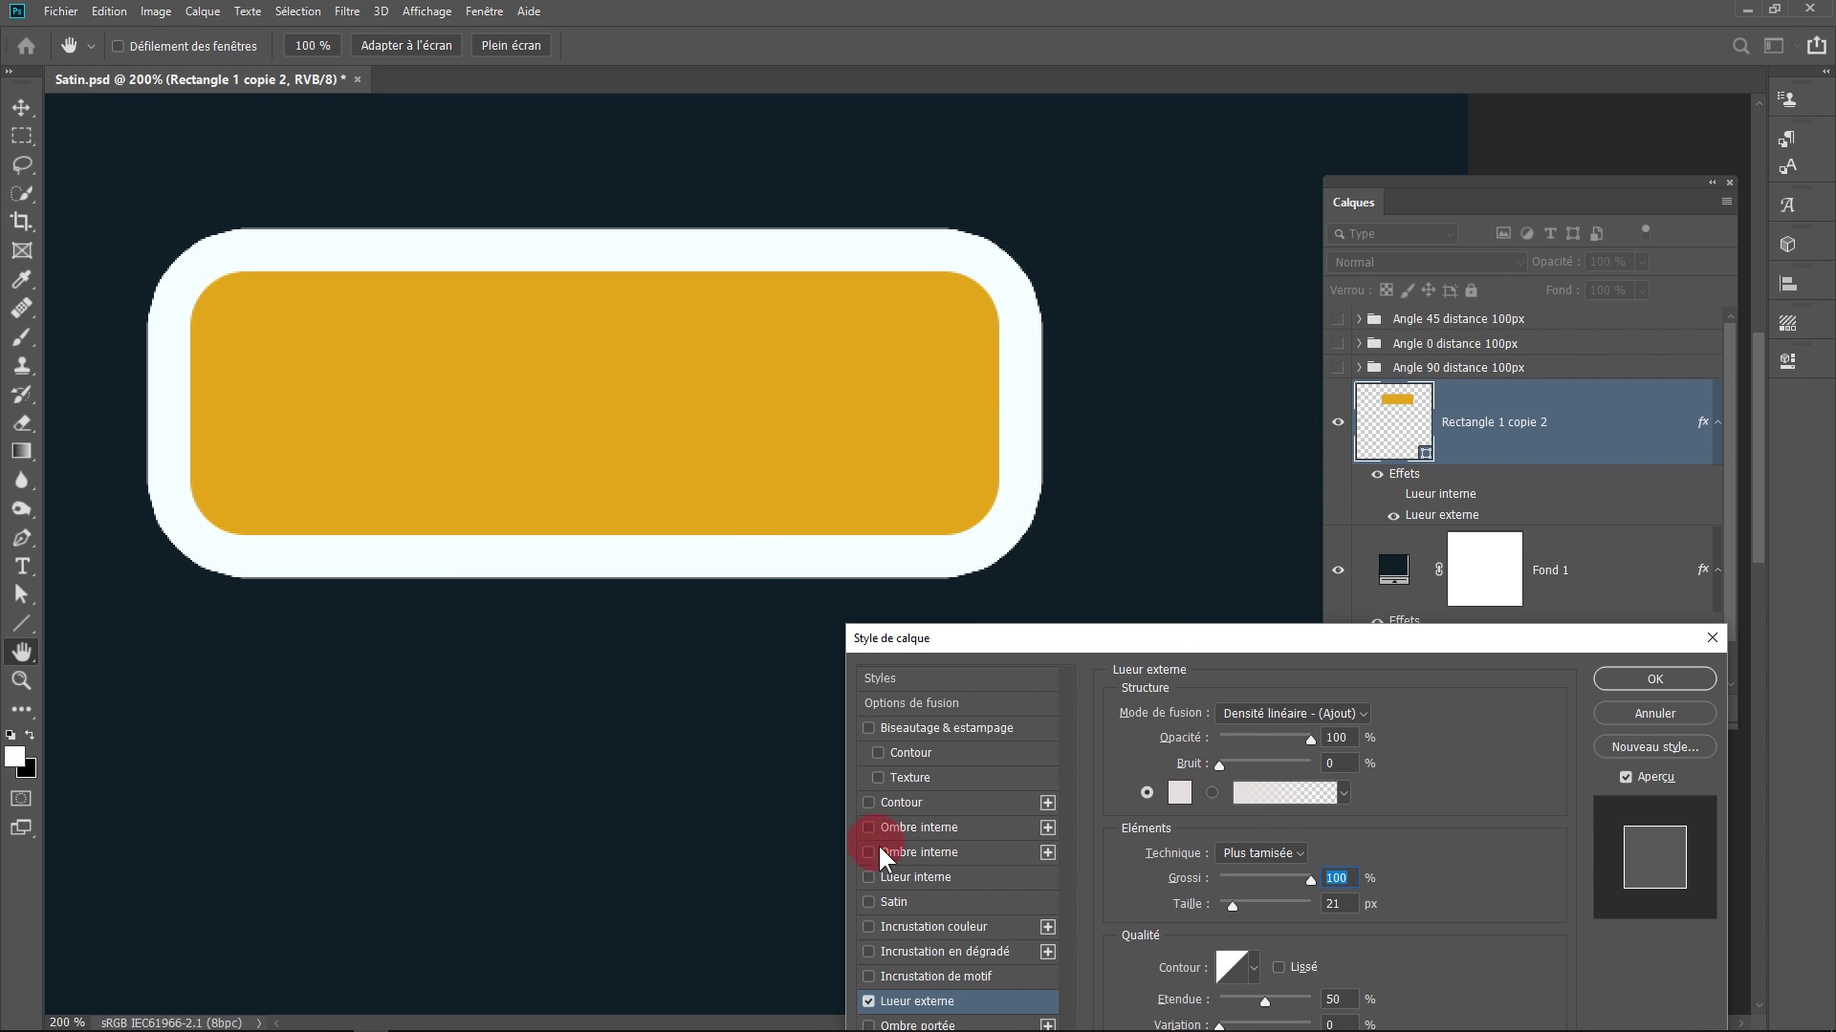
Try an inner glow with adjusted choke, then switch it off again.
{"action": "left_click", "coordinate": [892, 879]}
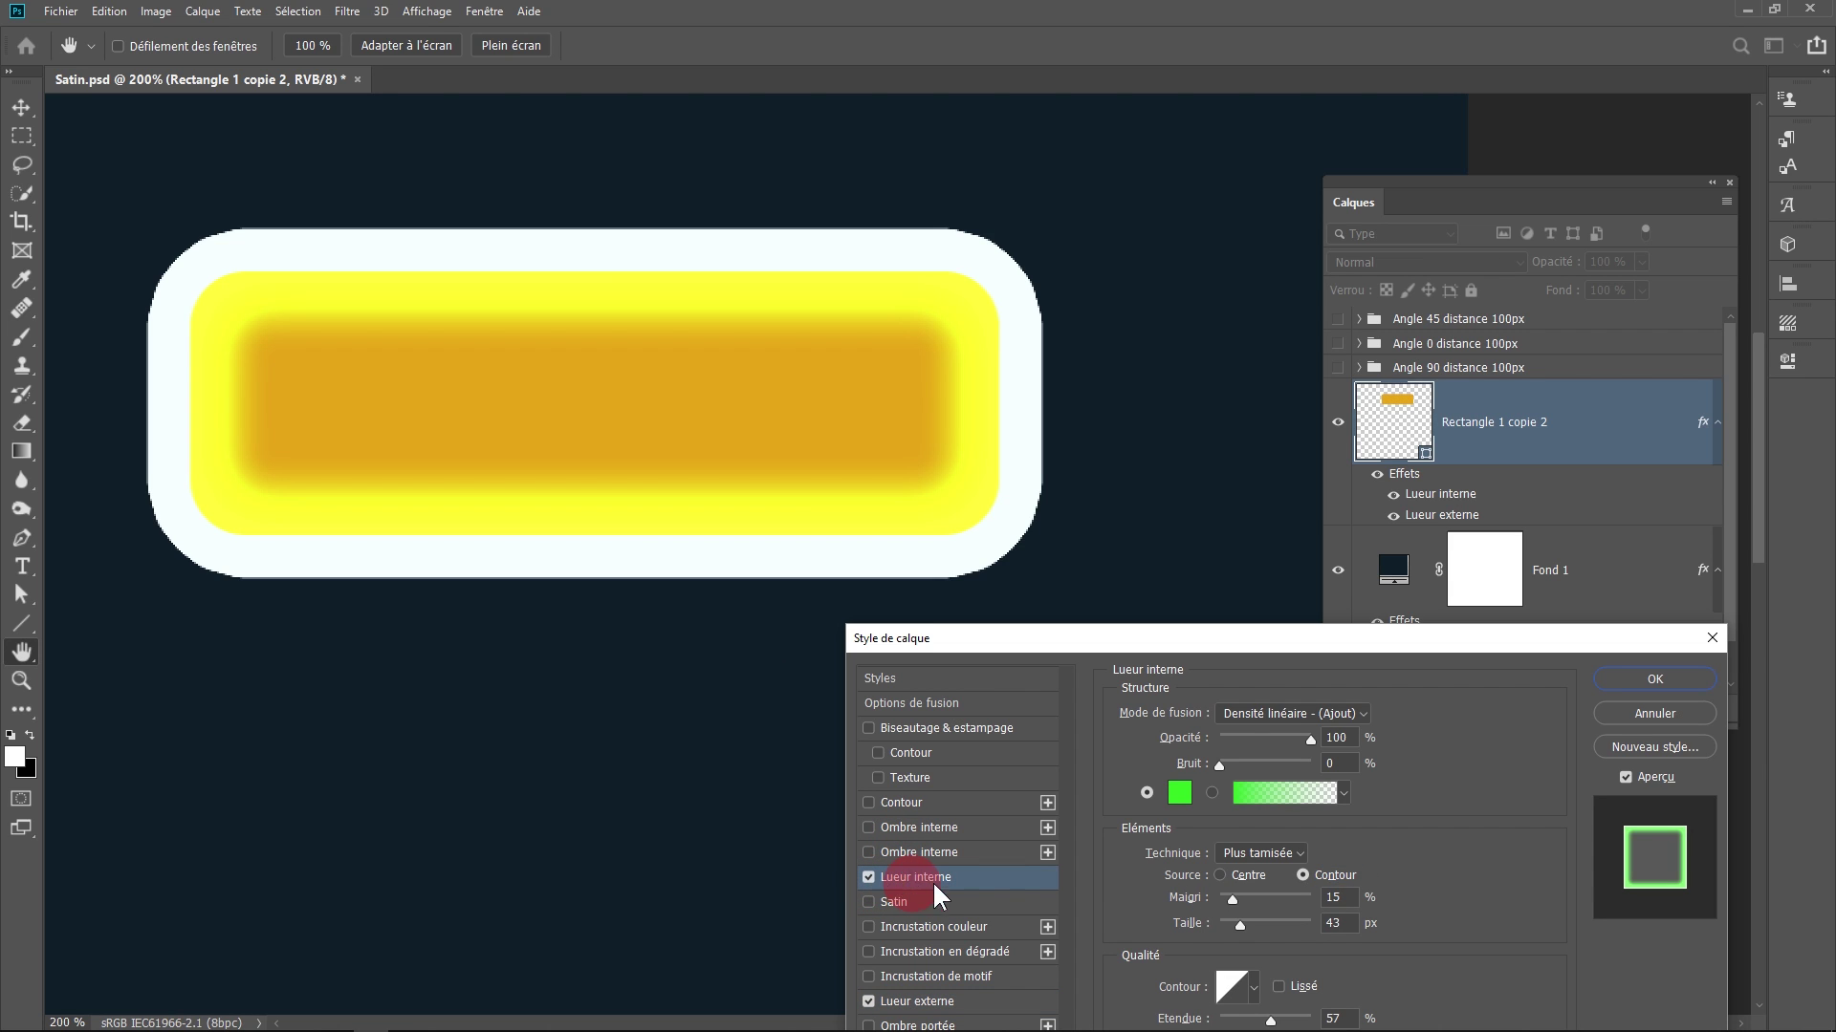
{"action": "left_click_drag", "start_coordinate": [1234, 898], "coordinate": [1276, 899]}
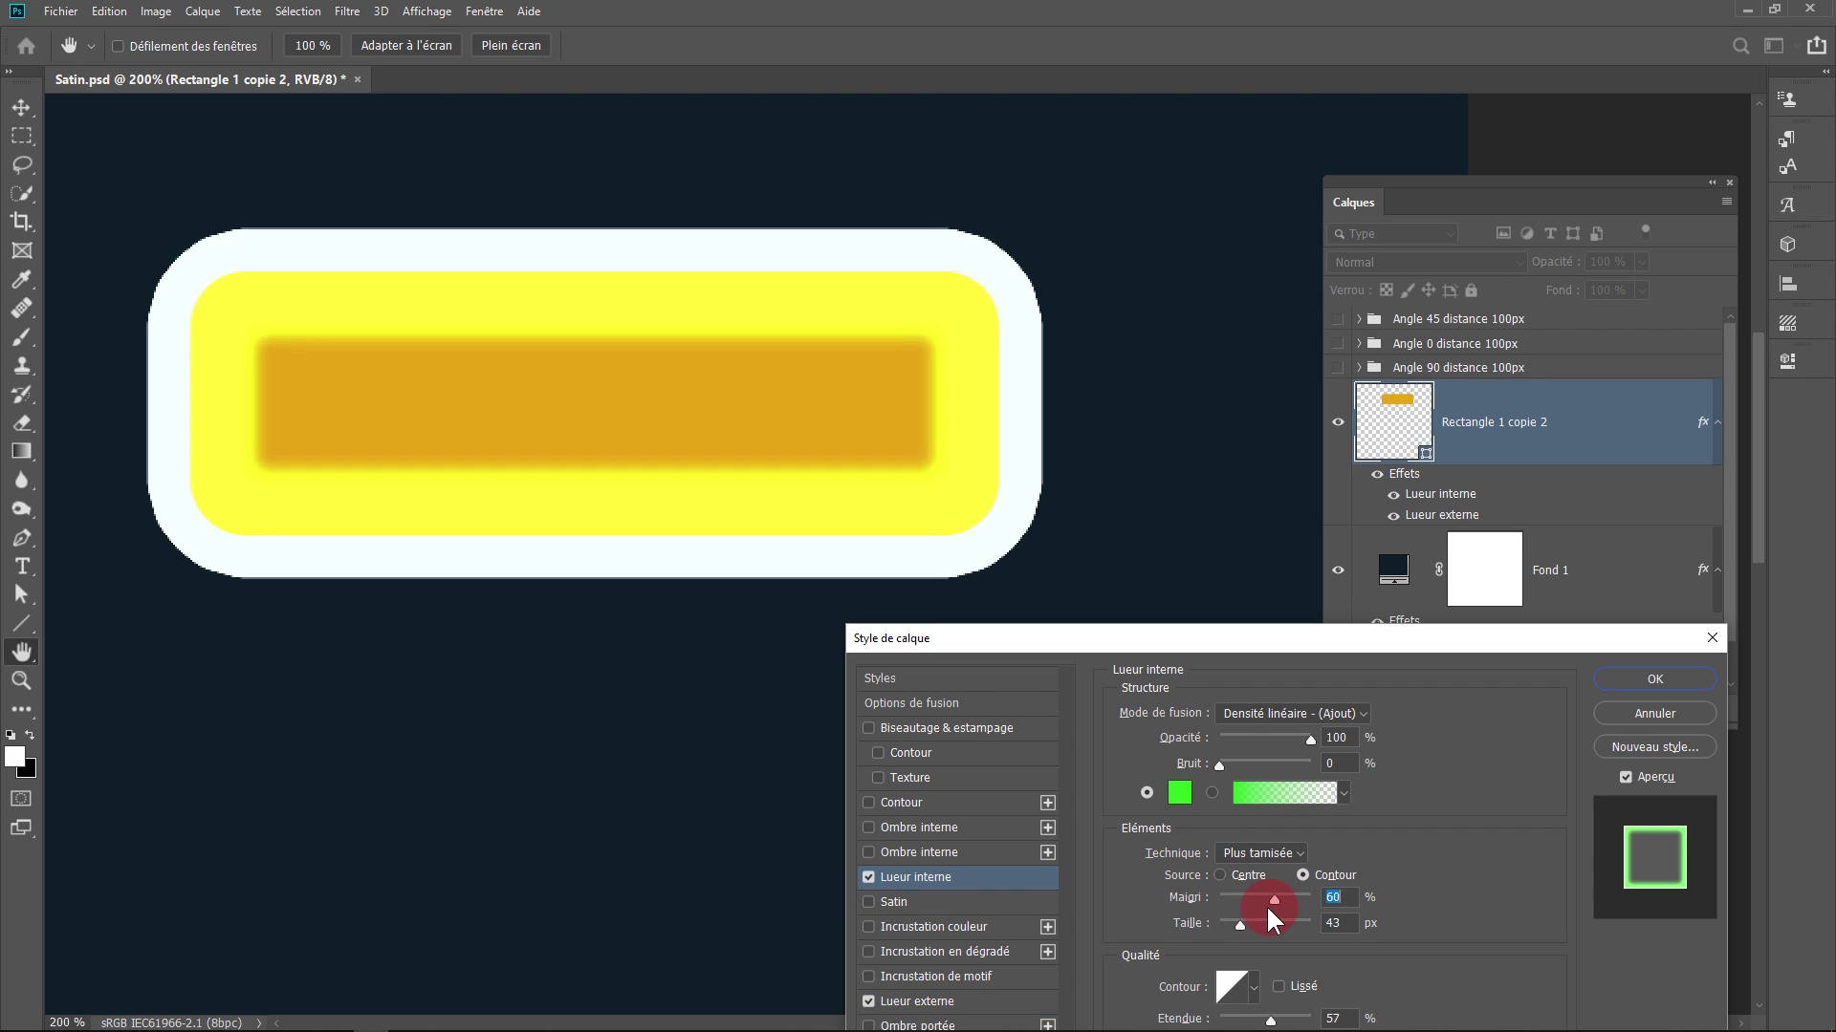
{"action": "mouse_move", "coordinate": [1274, 903]}
{"action": "left_mouse_down"}
{"action": "mouse_move", "coordinate": [1245, 886]}
{"action": "mouse_move", "coordinate": [1353, 888]}
{"action": "left_mouse_up"}
{"action": "left_click", "coordinate": [868, 877]}
Lower the outer glow spread to 43%.
{"action": "left_click", "coordinate": [916, 1001]}
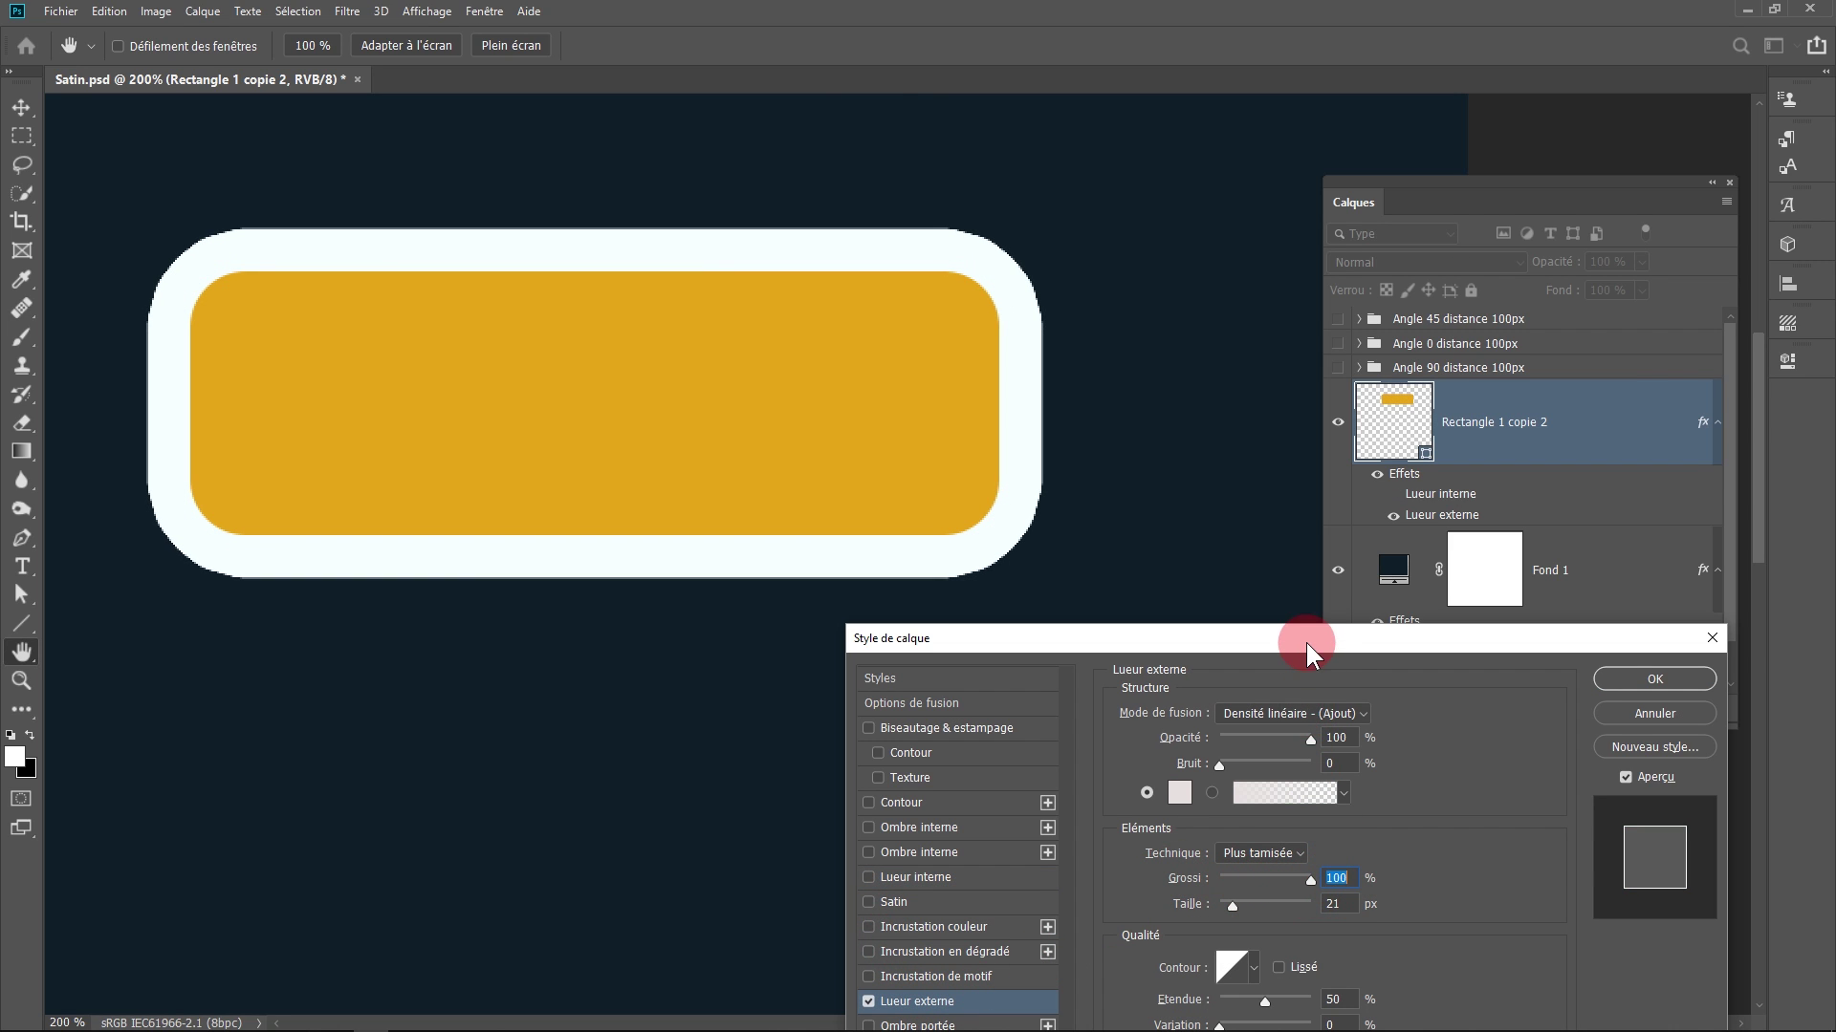
{"action": "left_click_drag", "start_coordinate": [1306, 642], "coordinate": [1359, 539]}
{"action": "left_click", "coordinate": [1312, 776]}
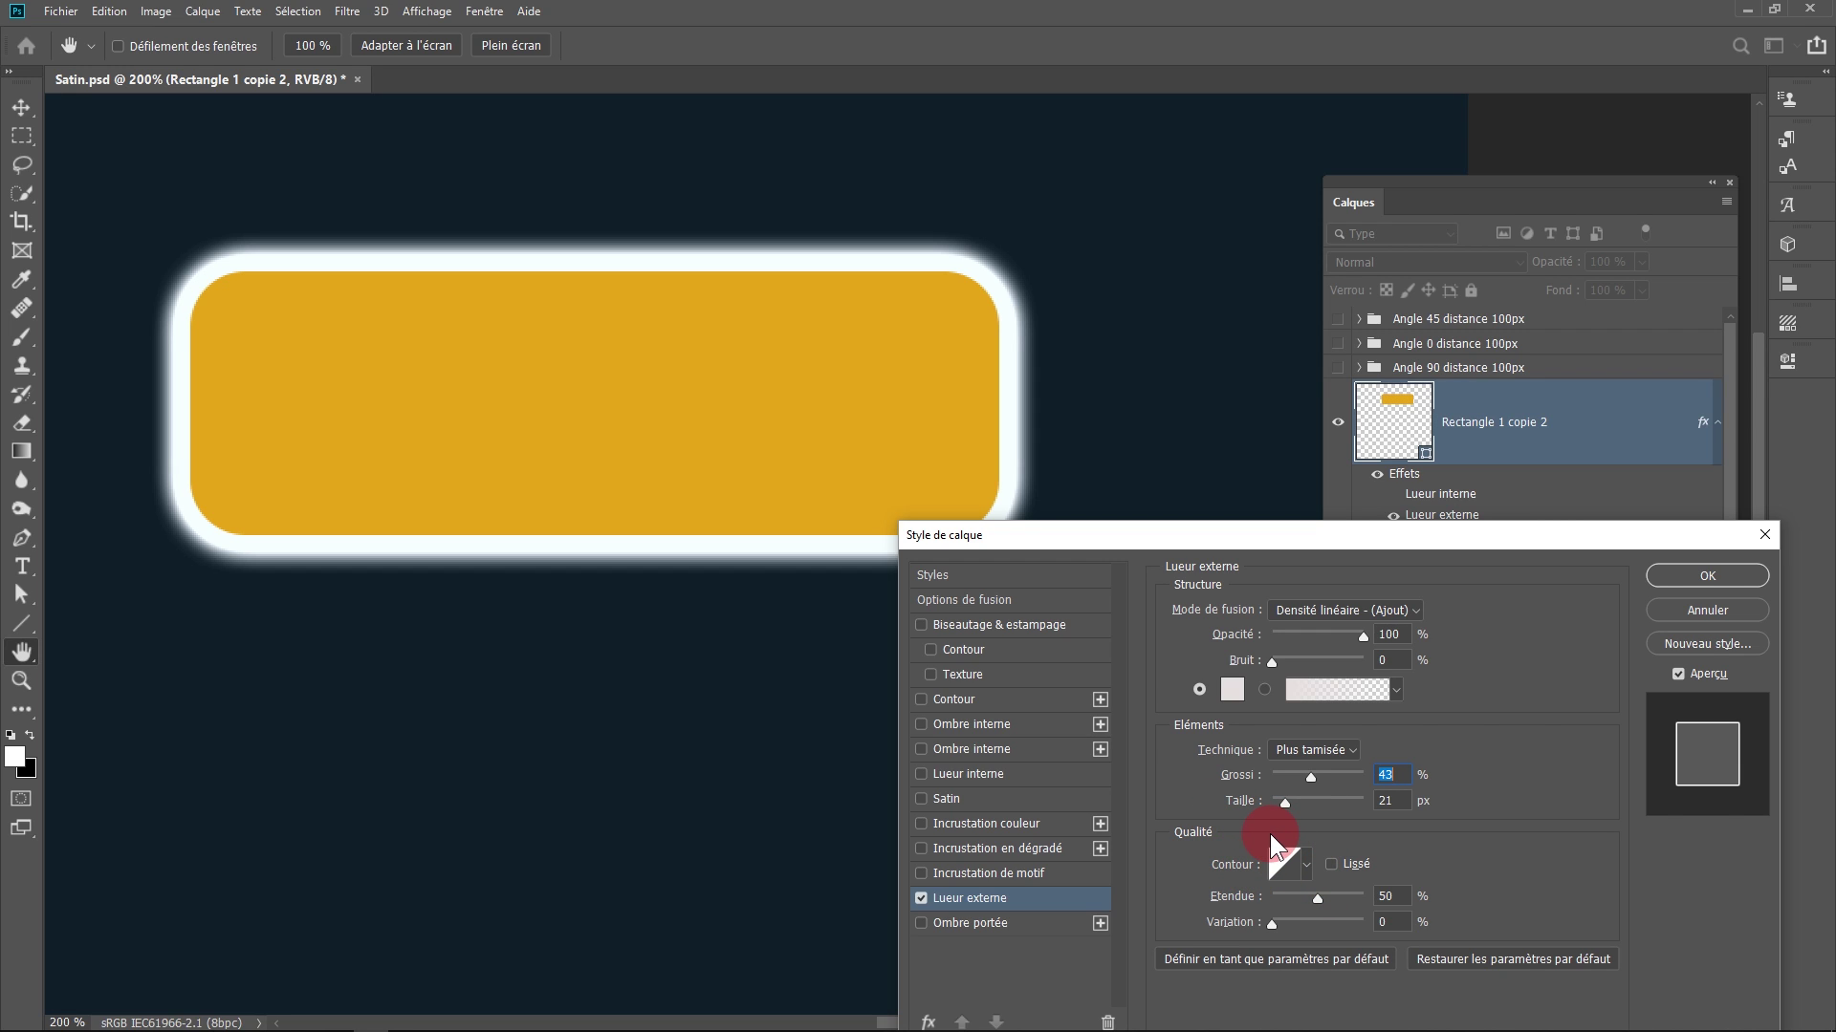
{"action": "left_click", "coordinate": [1306, 865]}
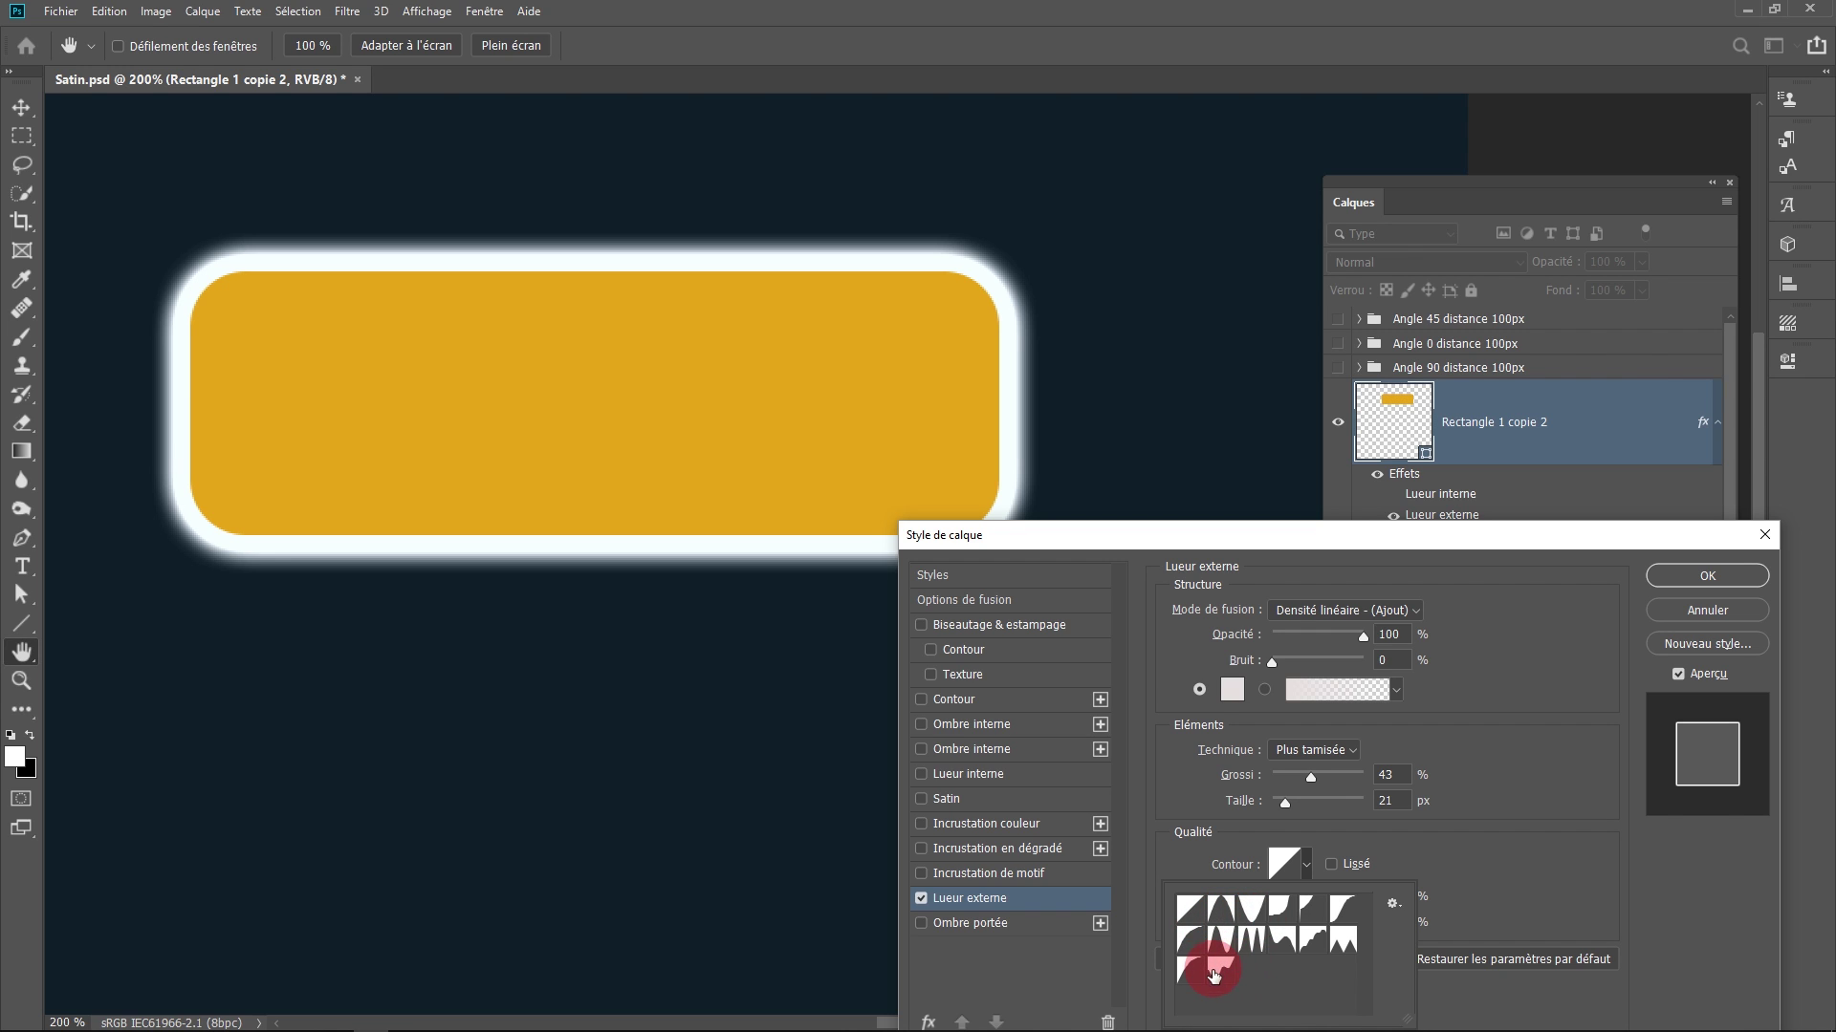
Give the outer glow a ring-shaped contour preset.
{"action": "left_click", "coordinate": [1409, 824]}
{"action": "left_click", "coordinate": [1281, 864]}
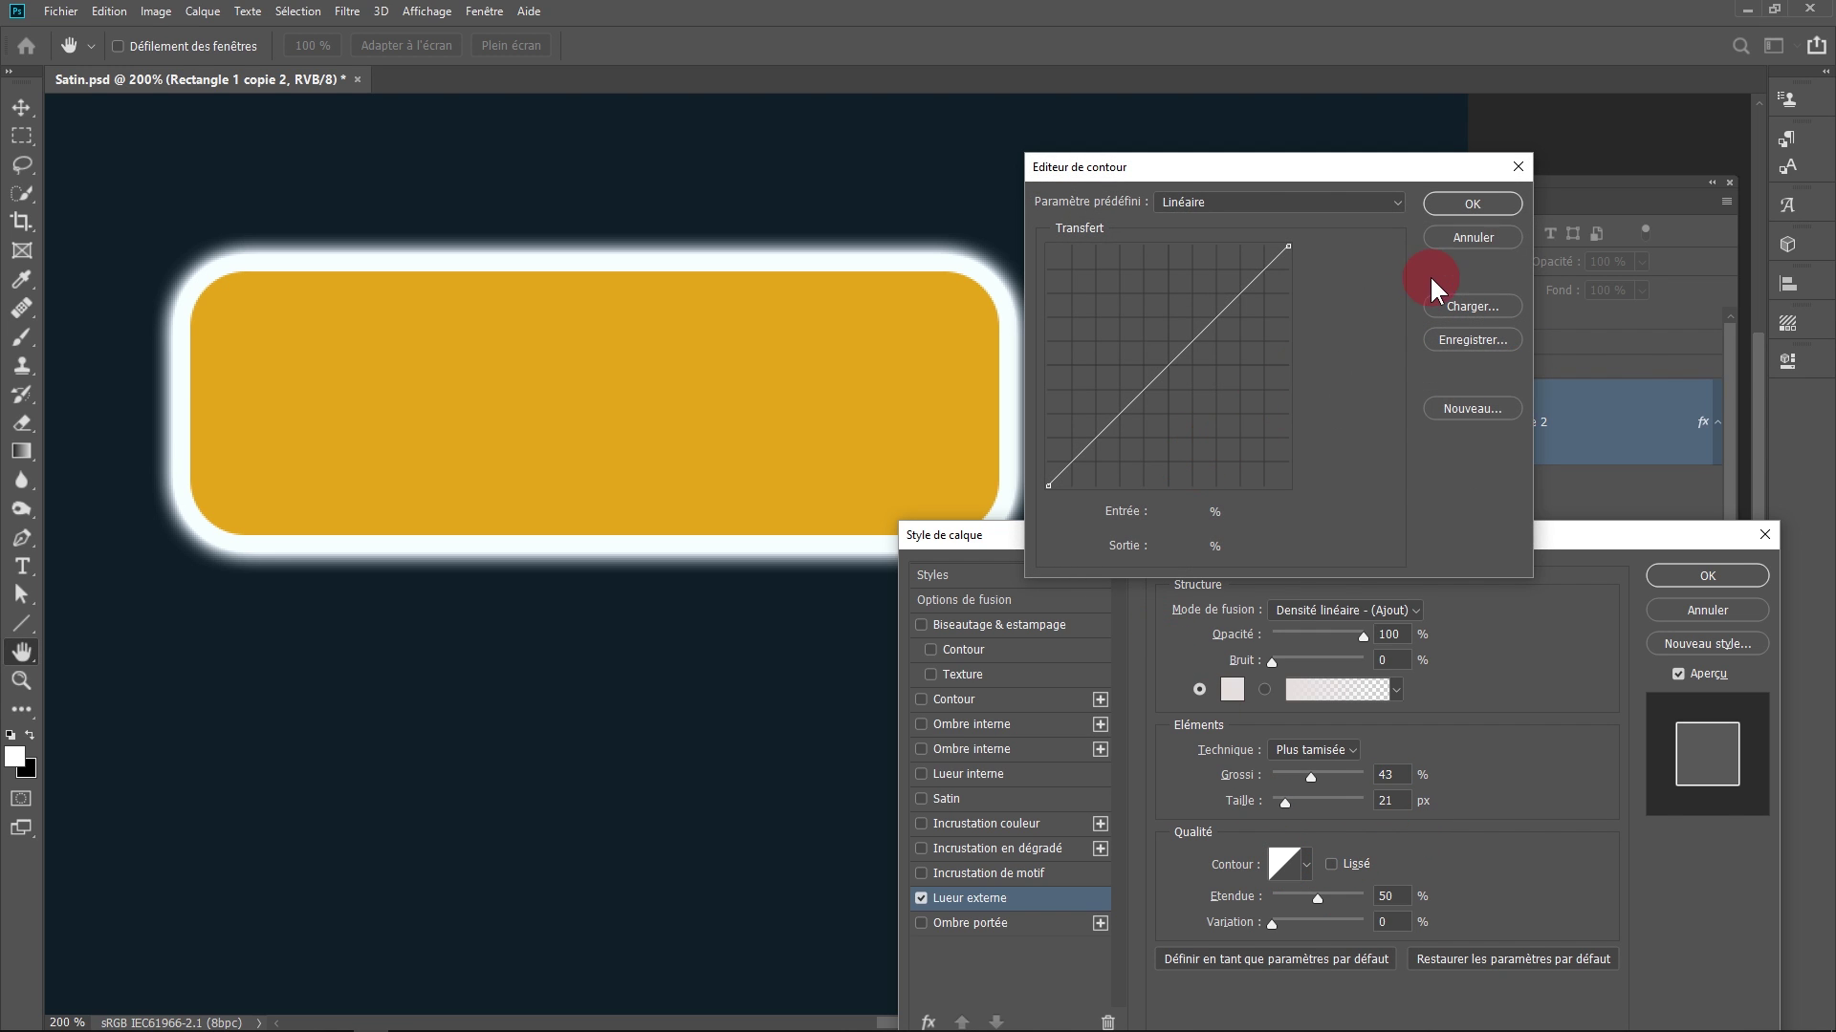
{"action": "left_click", "coordinate": [1490, 236]}
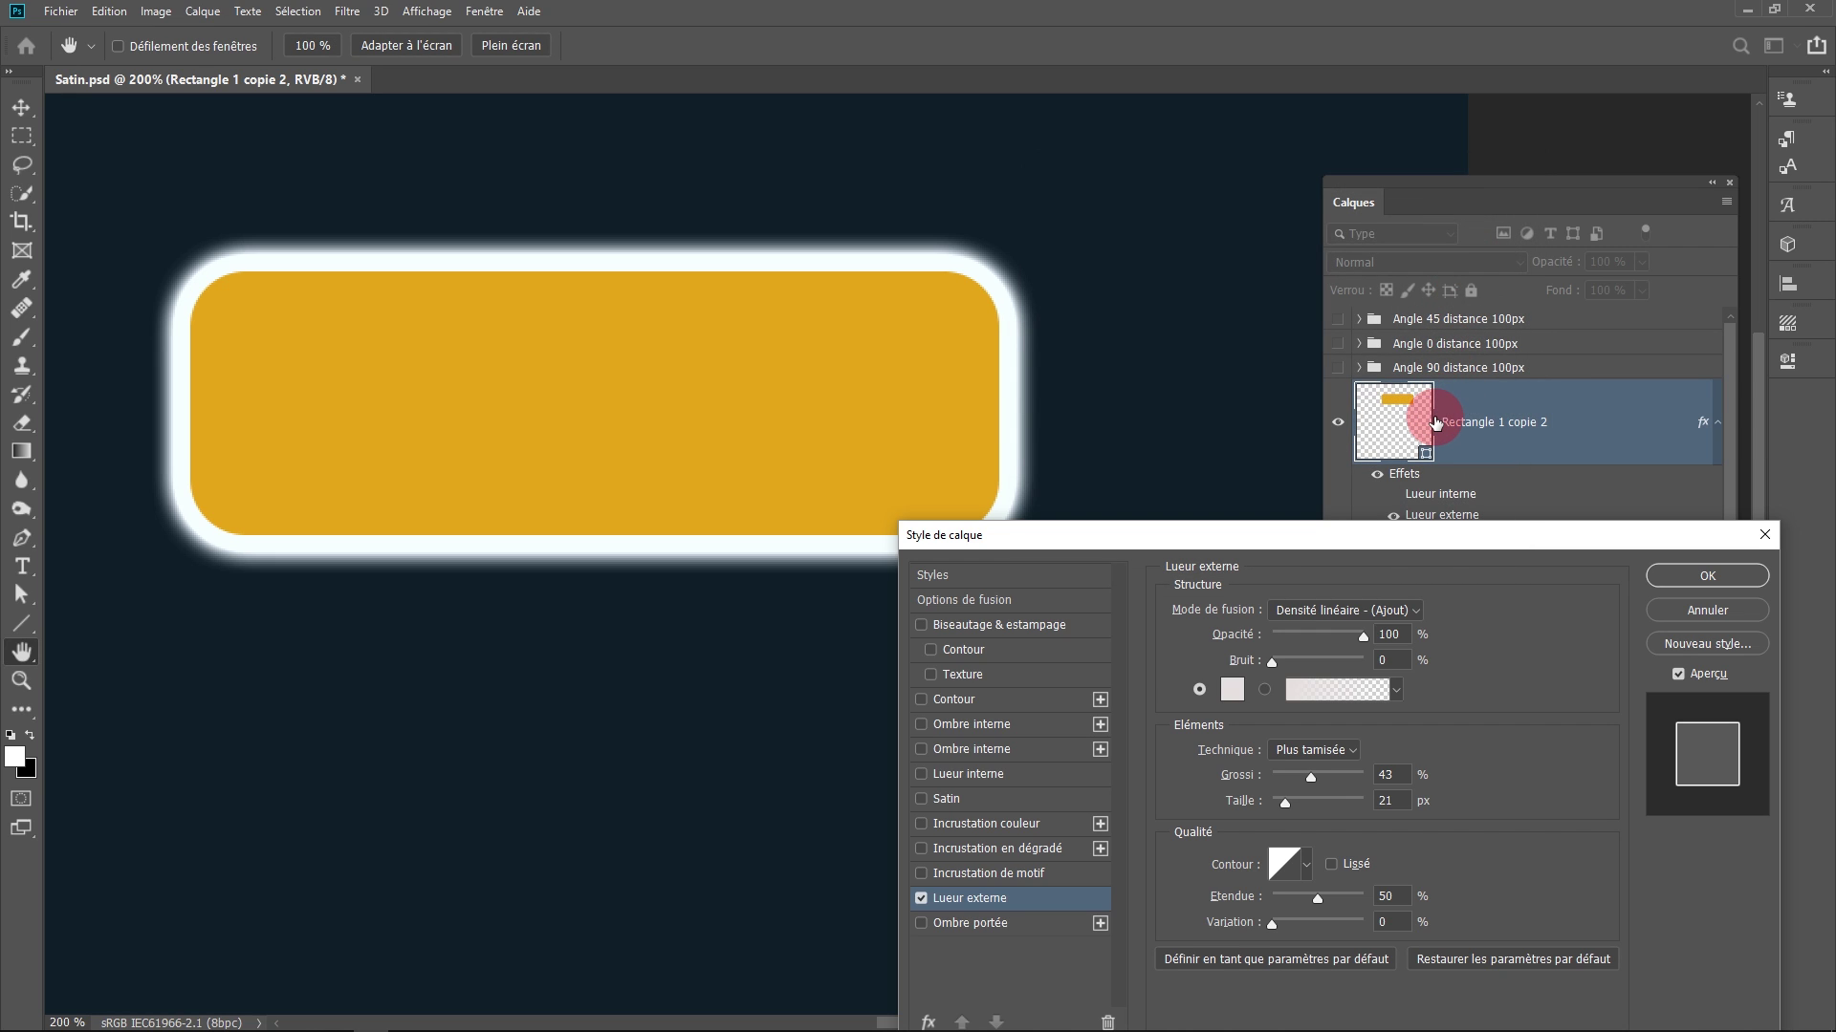
{"action": "left_click", "coordinate": [1293, 870]}
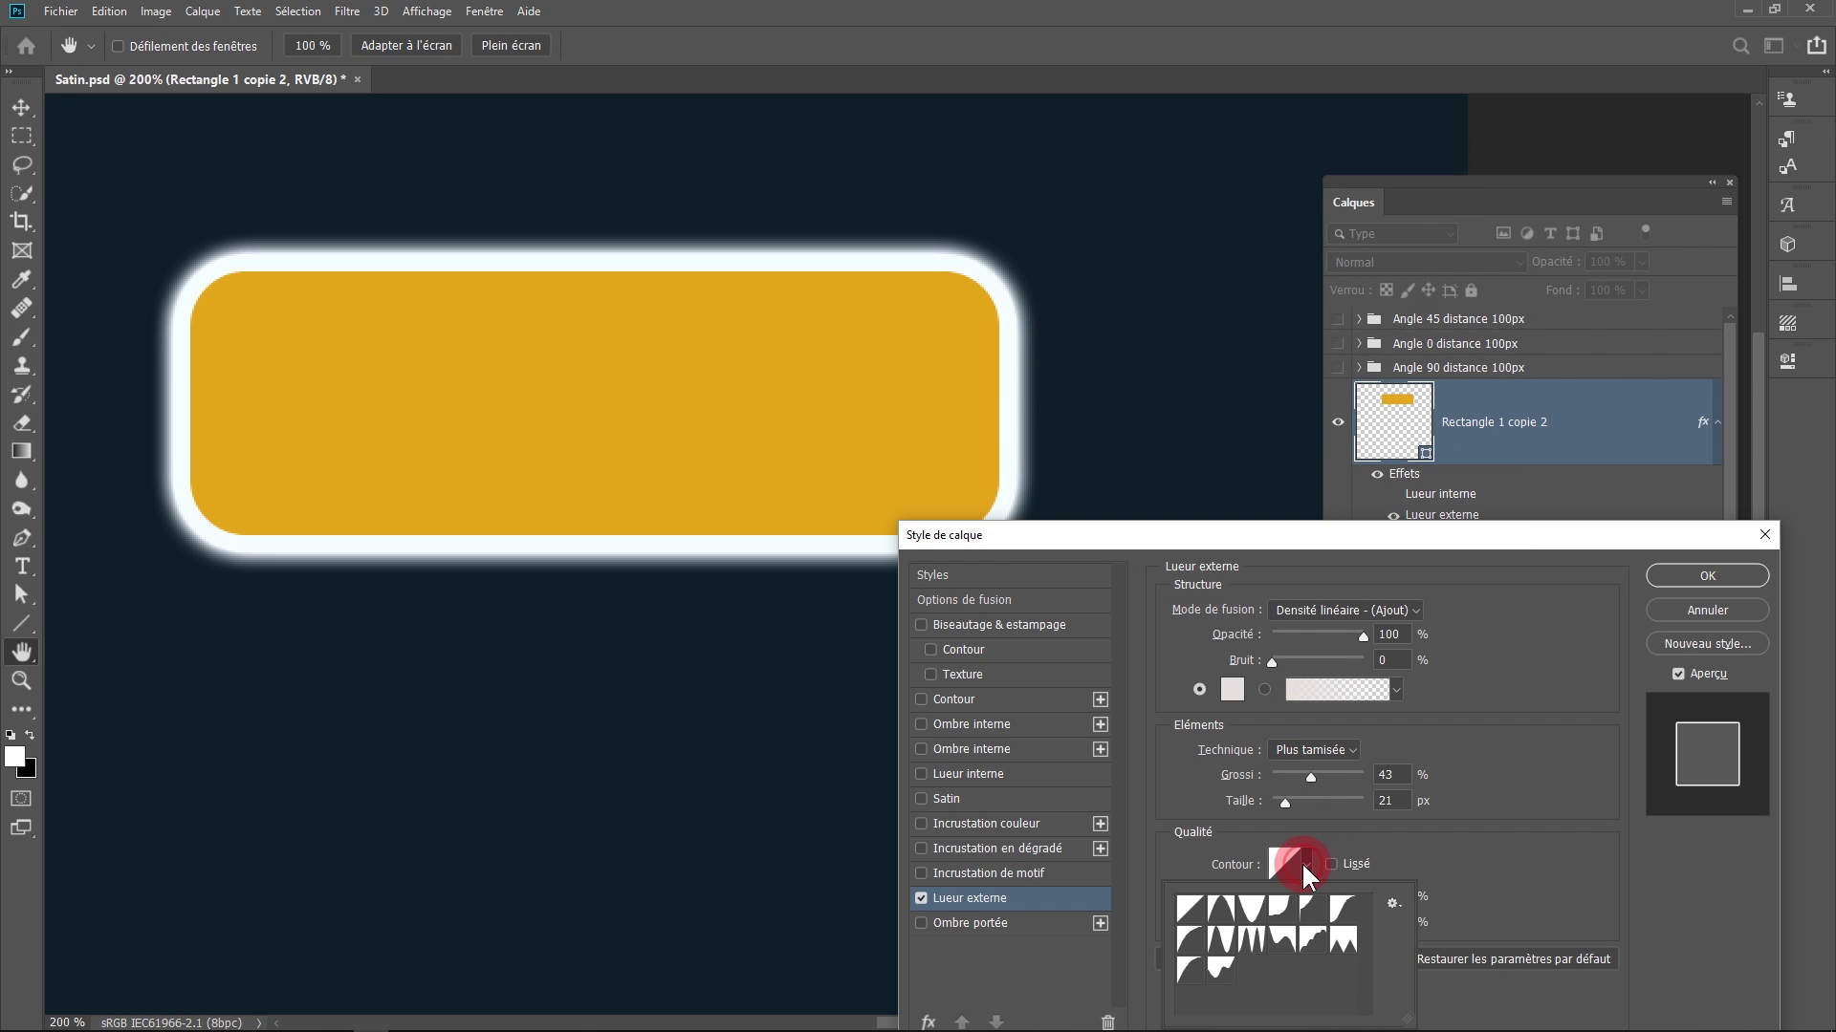
{"action": "left_click", "coordinate": [1282, 942]}
{"action": "double_click", "coordinate": [1255, 927]}
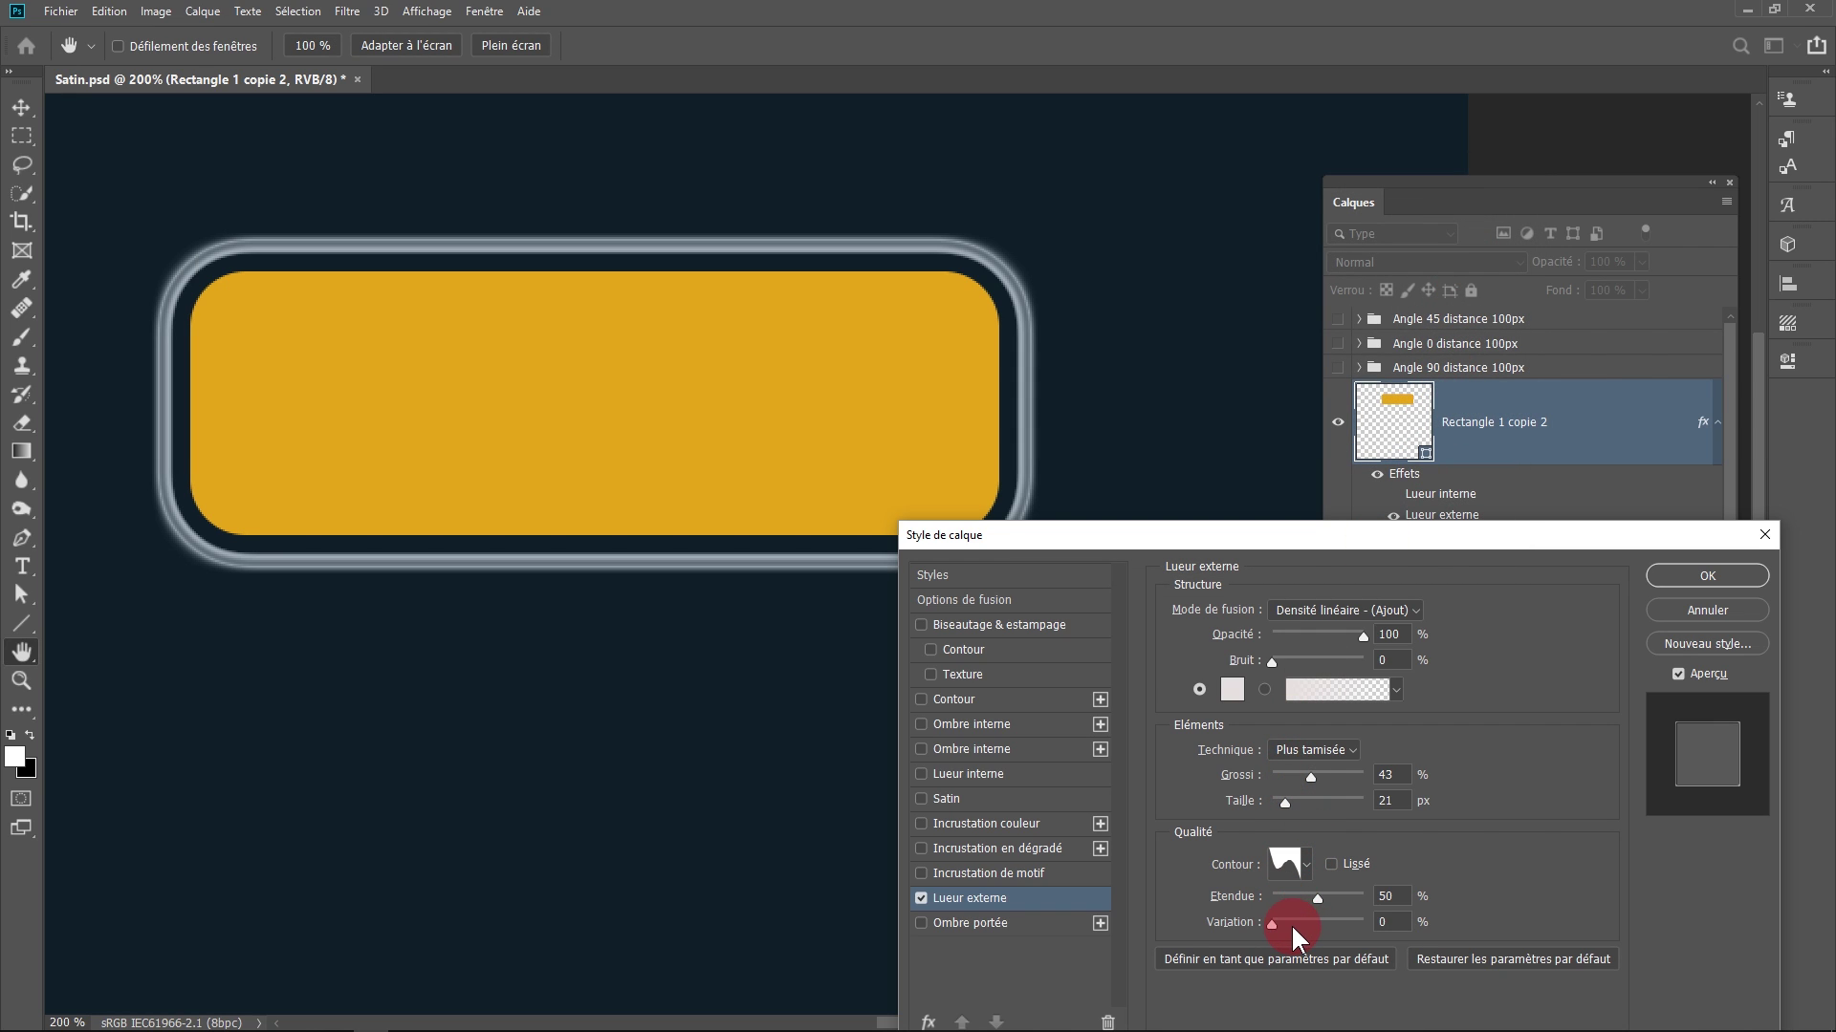
Set the outer glow range to 100%, jitter to 26% and spread to 0%.
{"action": "left_click_drag", "start_coordinate": [1291, 898], "coordinate": [1431, 904]}
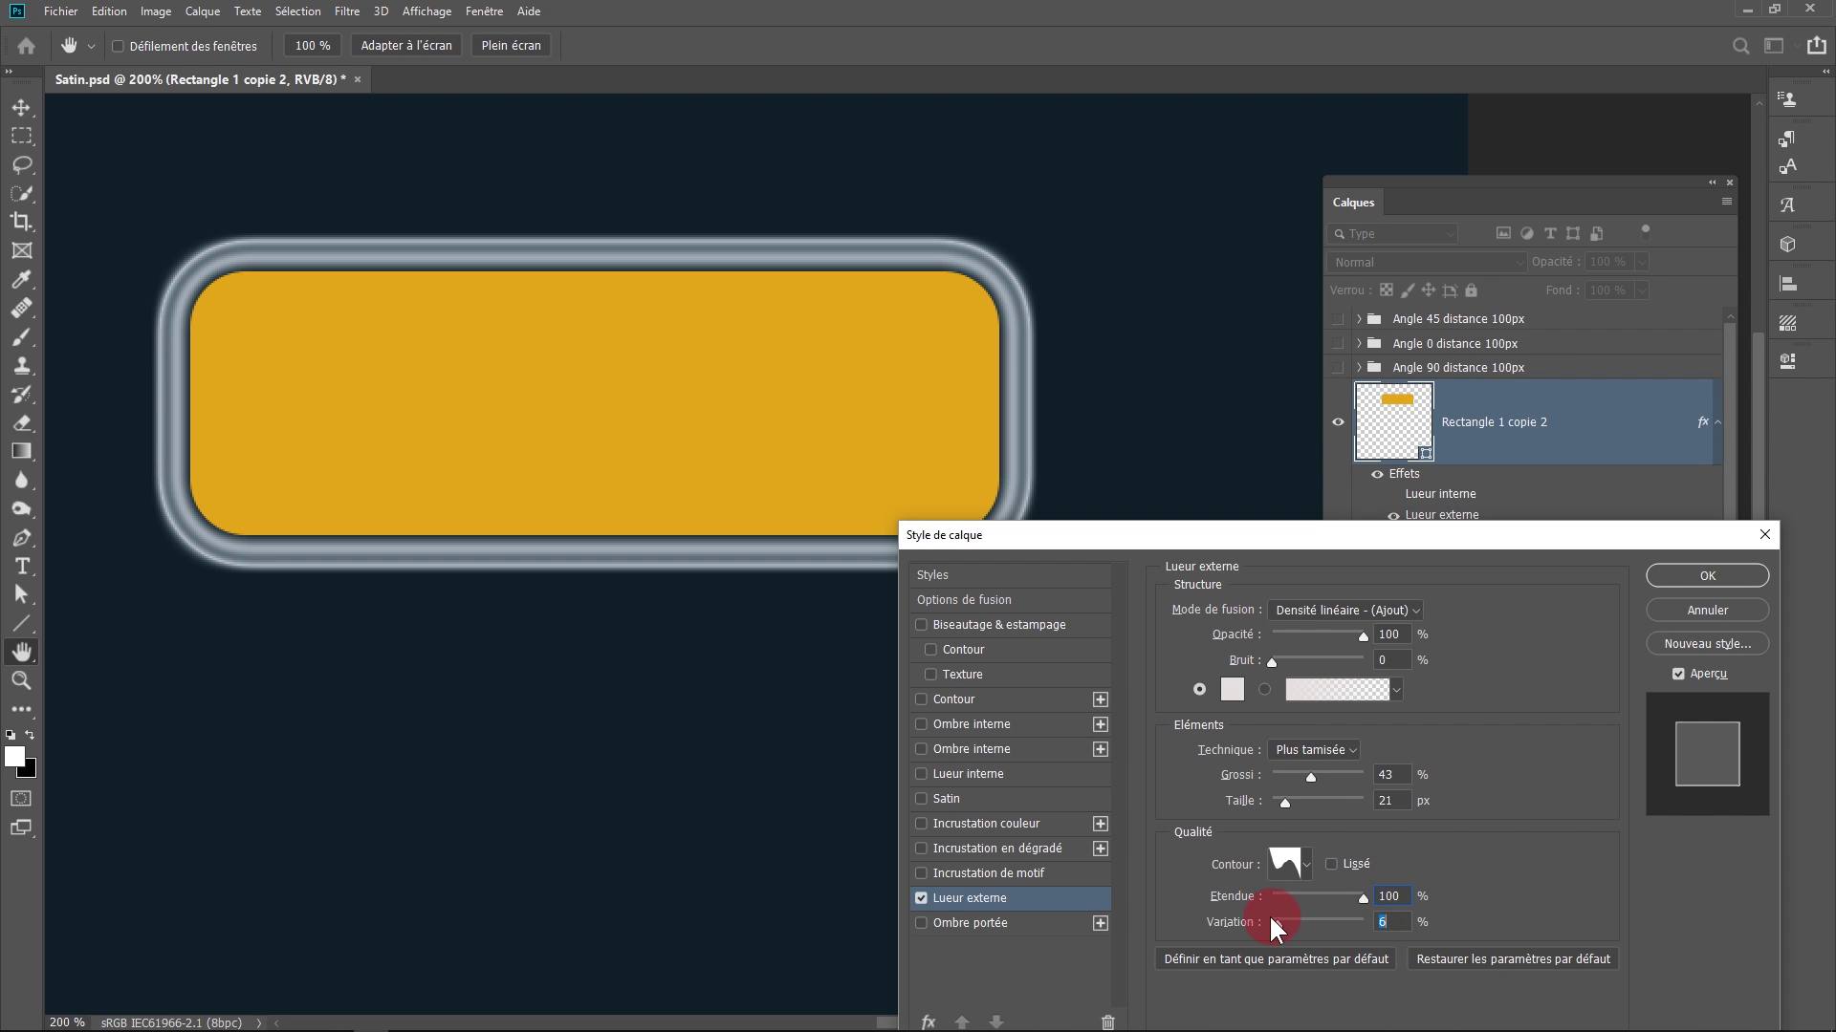
{"action": "left_click_drag", "start_coordinate": [1289, 920], "coordinate": [1299, 922]}
{"action": "left_click", "coordinate": [1391, 896]}
{"action": "left_click_drag", "start_coordinate": [1309, 778], "coordinate": [1257, 773]}
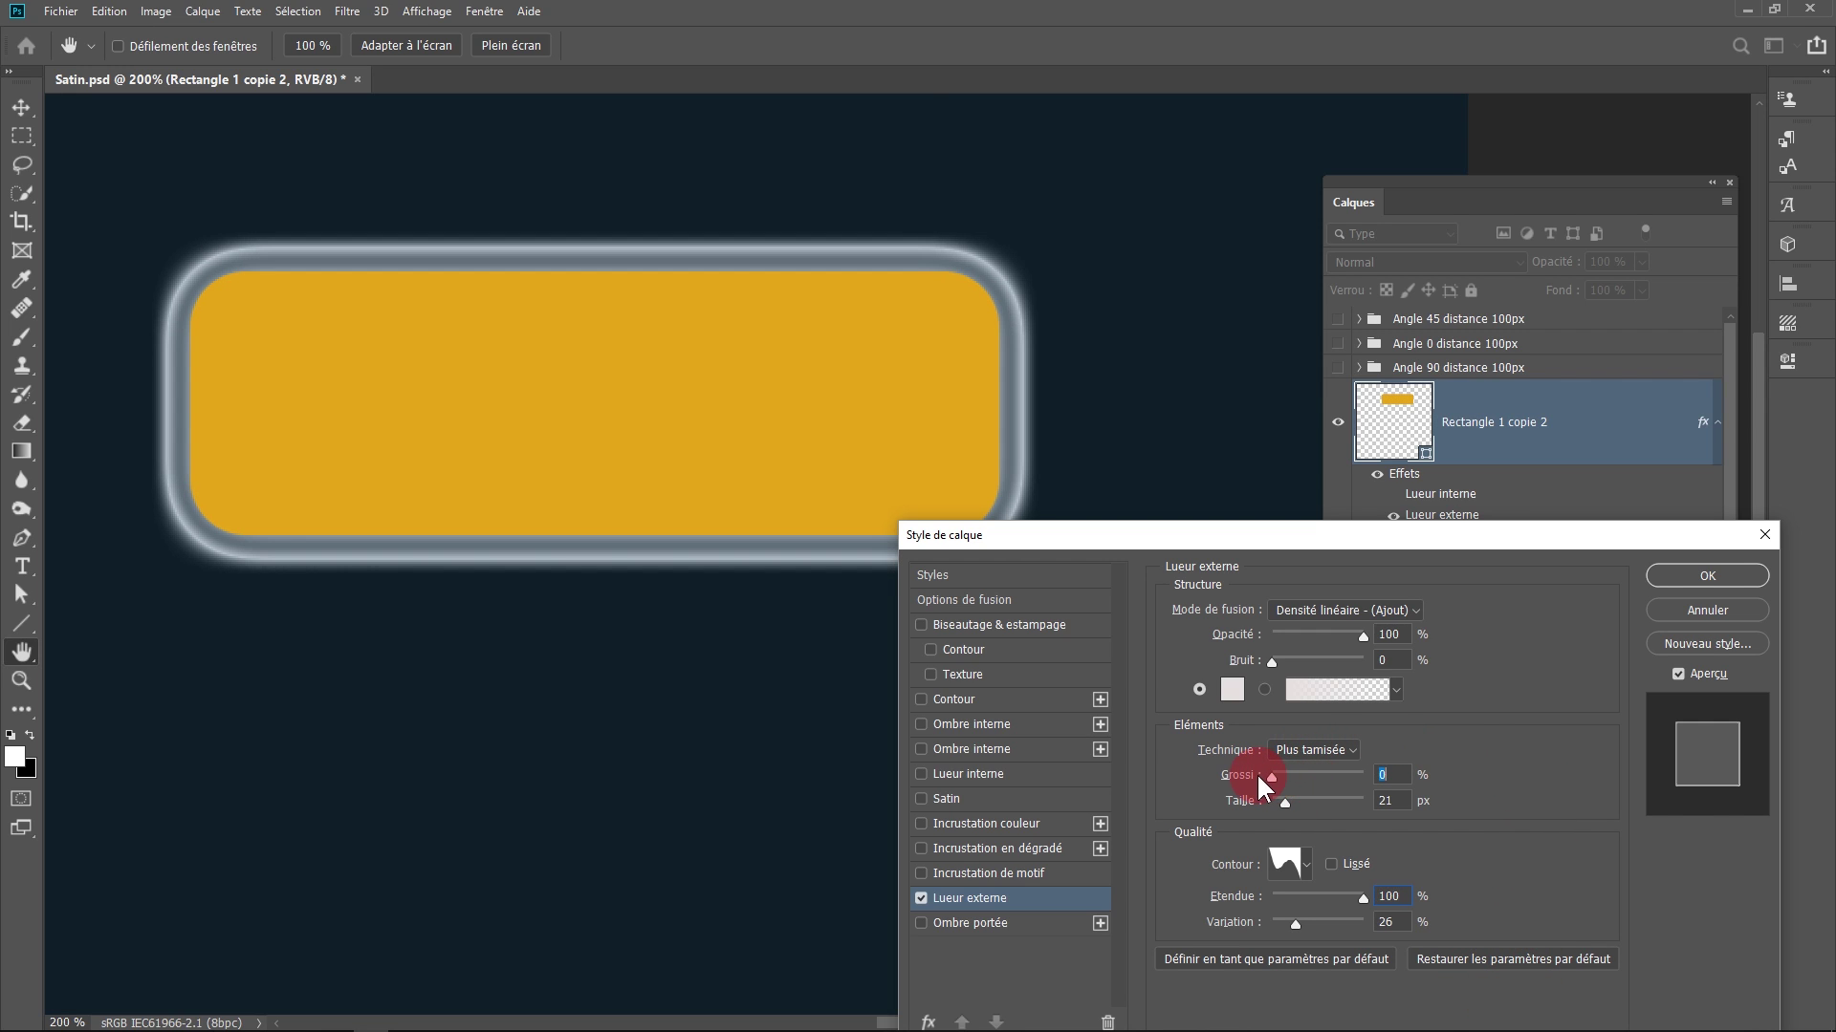
Switch the outer glow to the linear contour, with 36% spread and 43 px size.
{"action": "left_click", "coordinate": [1300, 858]}
{"action": "left_click", "coordinate": [1189, 909]}
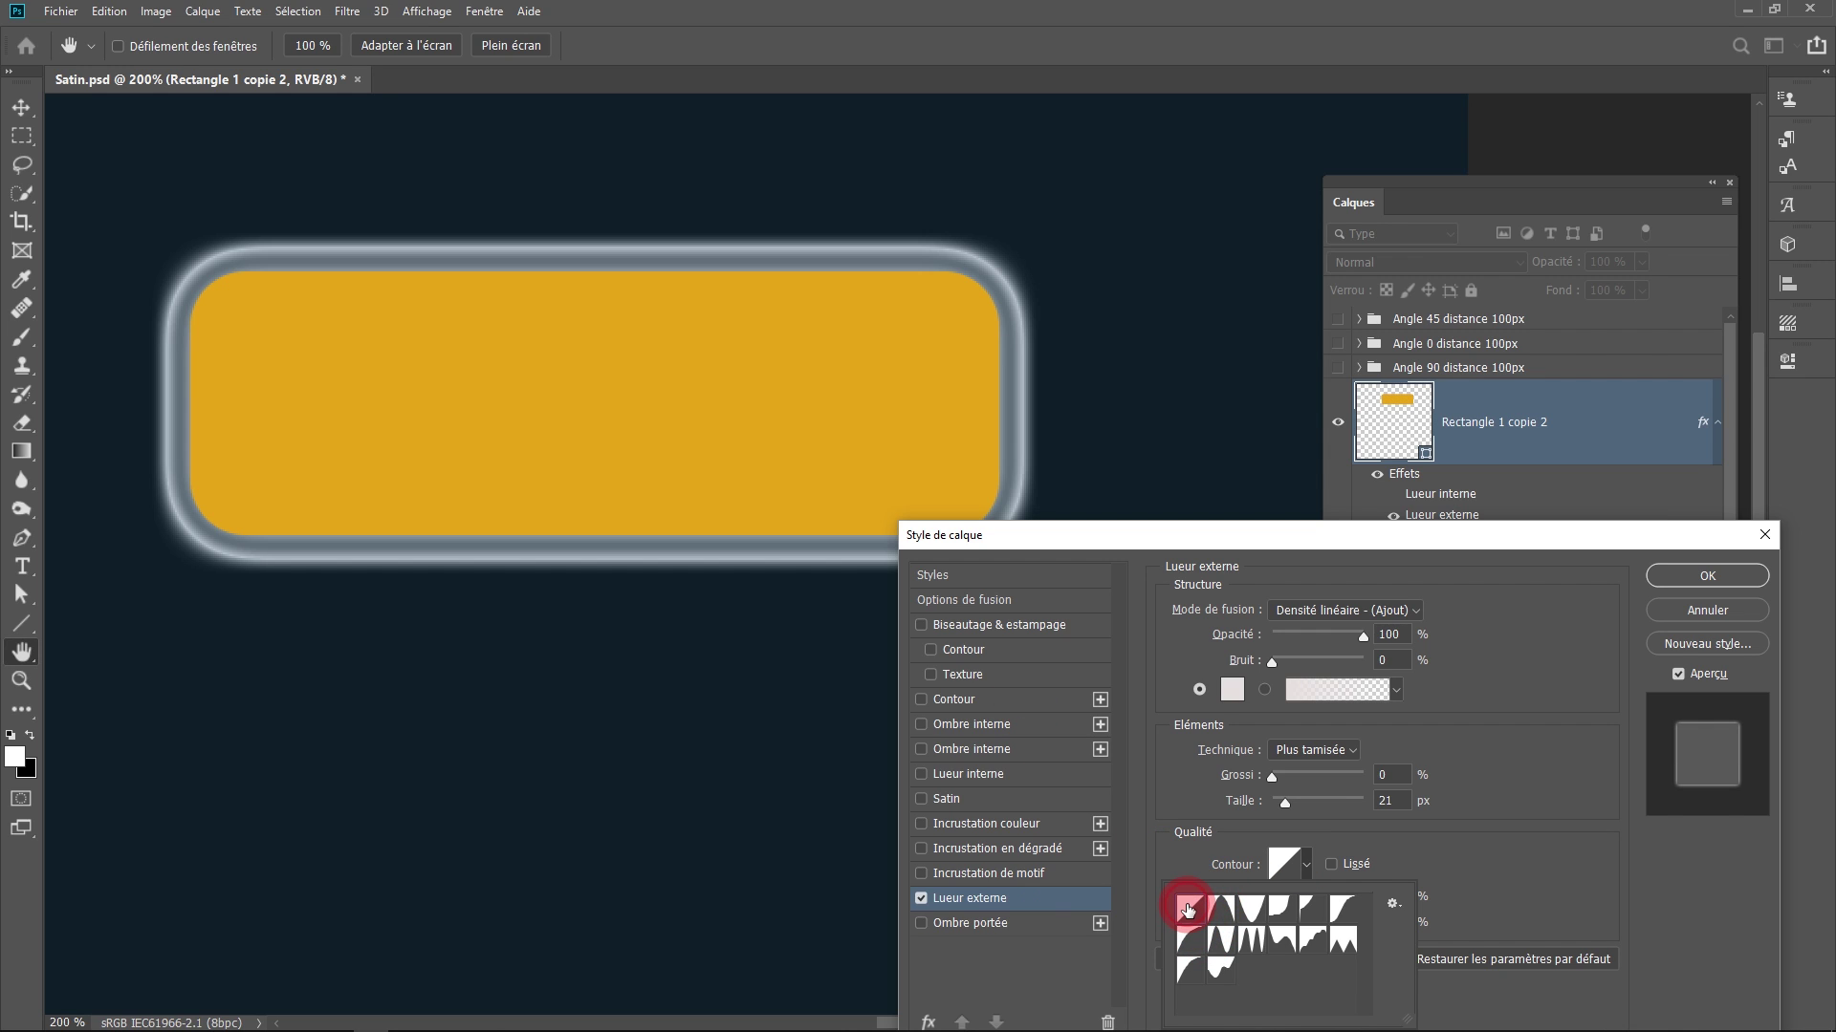
{"action": "left_click", "coordinate": [1449, 692]}
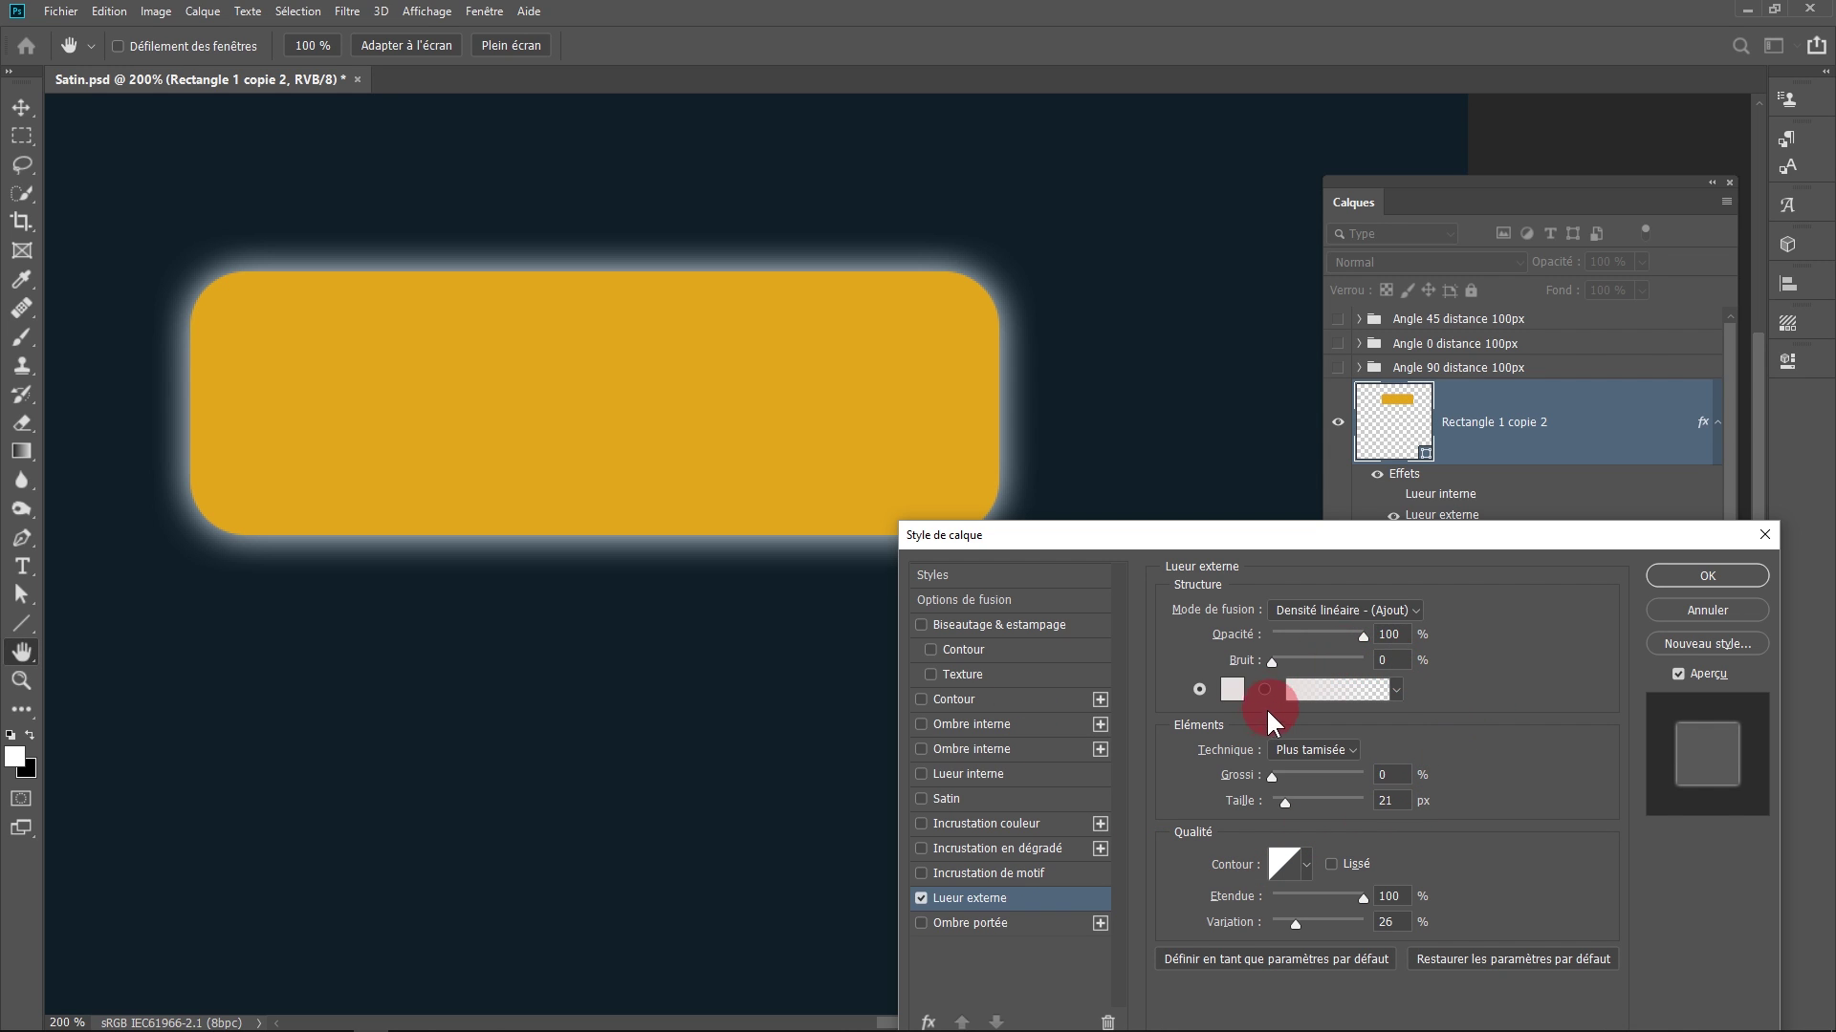
{"action": "mouse_move", "coordinate": [1272, 776]}
{"action": "left_mouse_down"}
{"action": "mouse_move", "coordinate": [1292, 801]}
{"action": "mouse_move", "coordinate": [1305, 777]}
{"action": "left_mouse_up"}
{"action": "left_click_drag", "start_coordinate": [1064, 542], "coordinate": [1131, 525]}
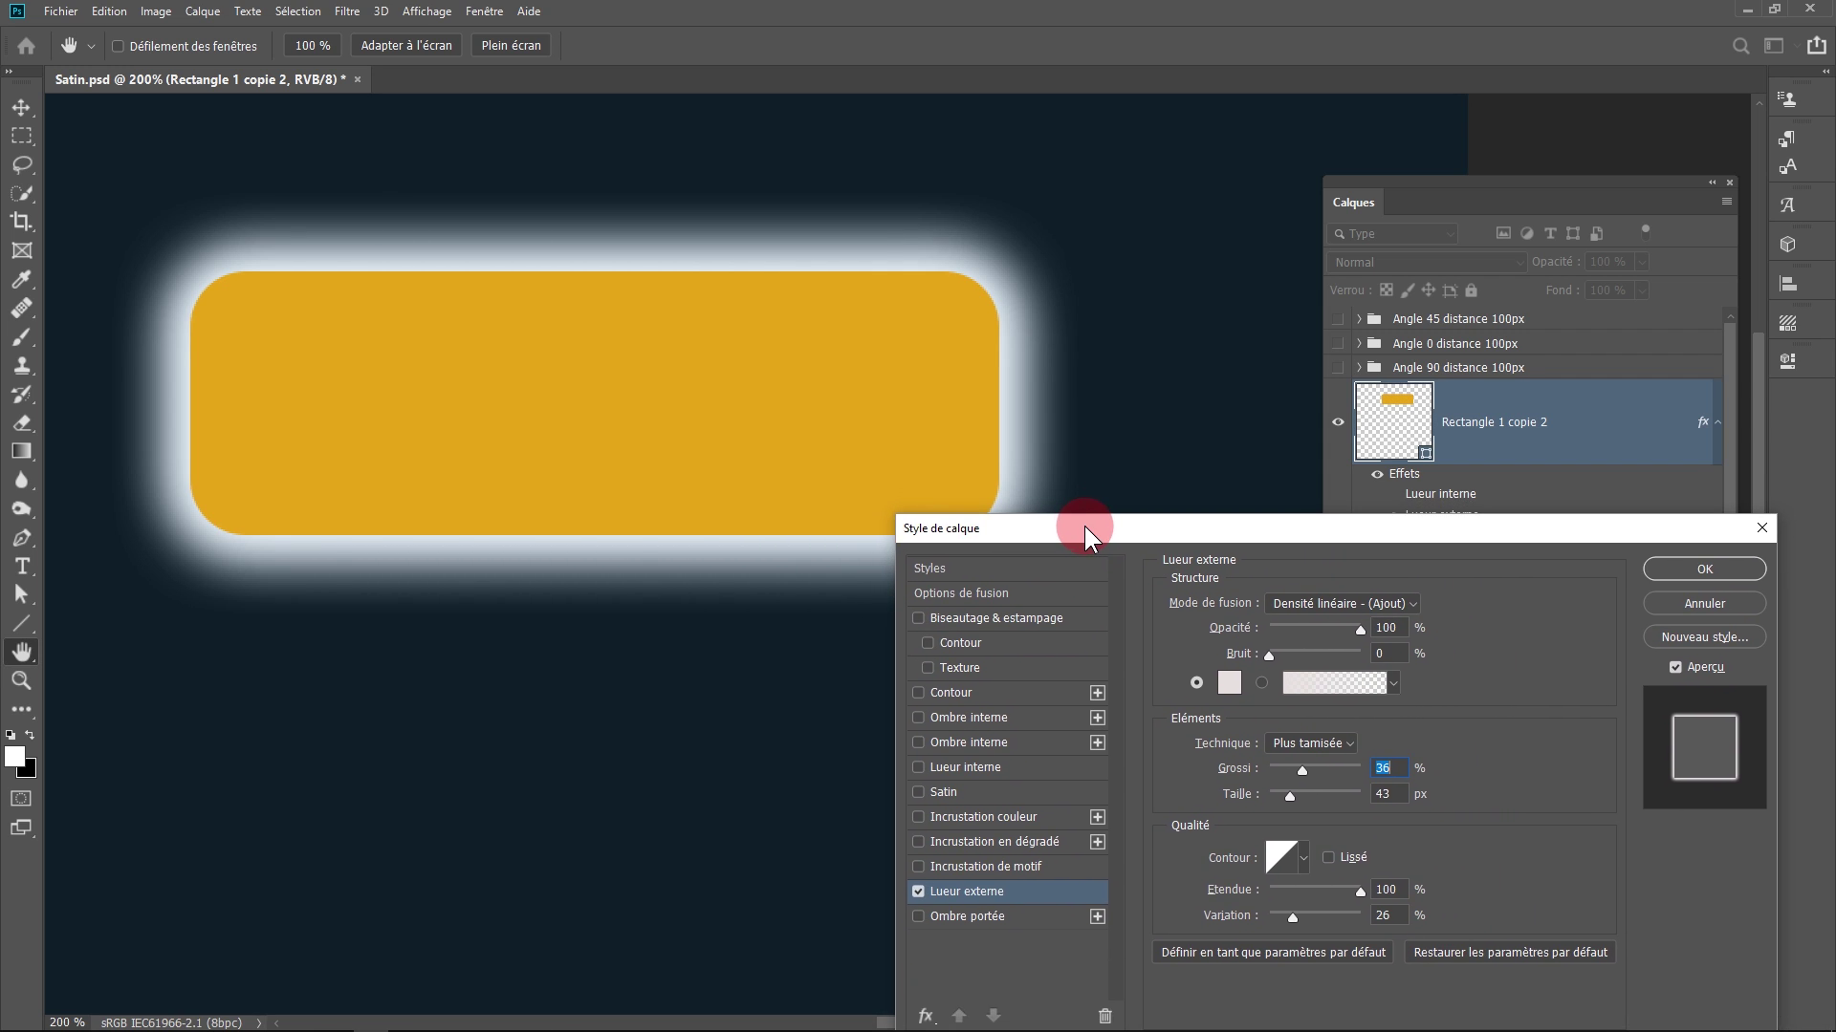
{"action": "left_click_drag", "start_coordinate": [1073, 545], "coordinate": [1093, 552]}
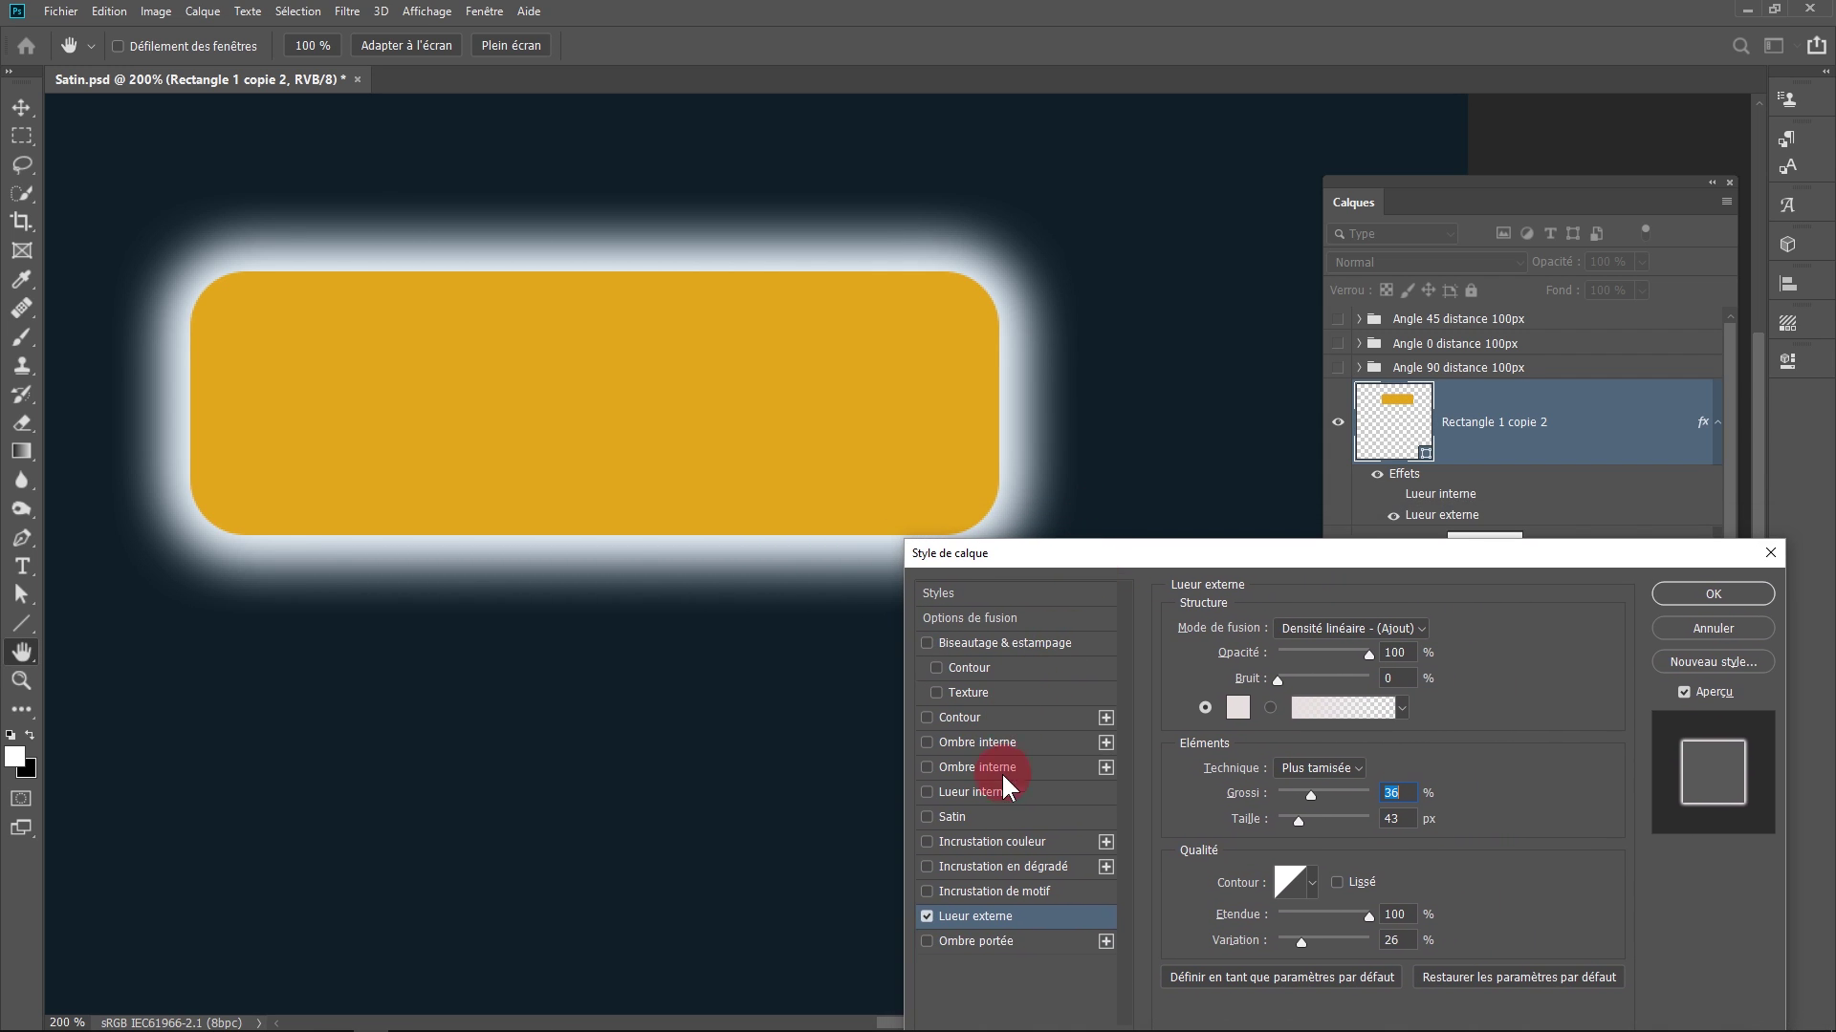
Add a saturated yellow Color Overlay at about half opacity.
{"action": "left_click", "coordinate": [992, 847]}
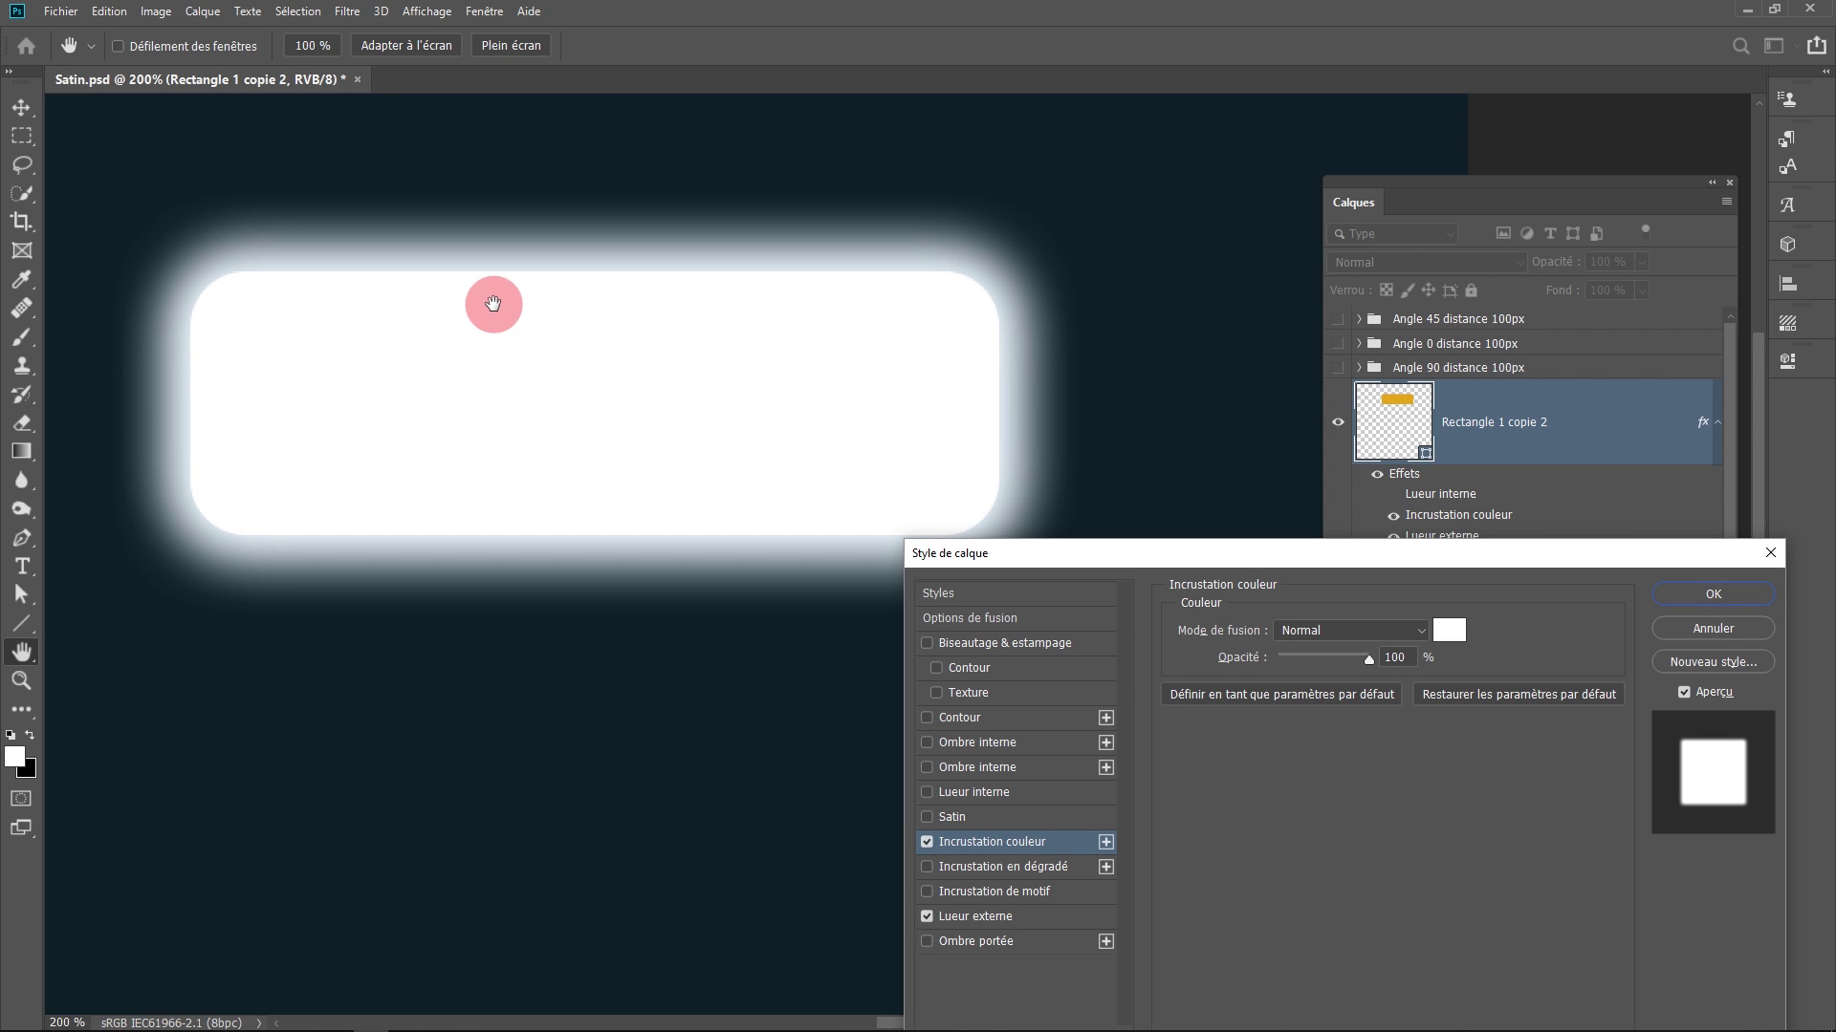
{"action": "left_click_drag", "start_coordinate": [1352, 658], "coordinate": [1321, 662]}
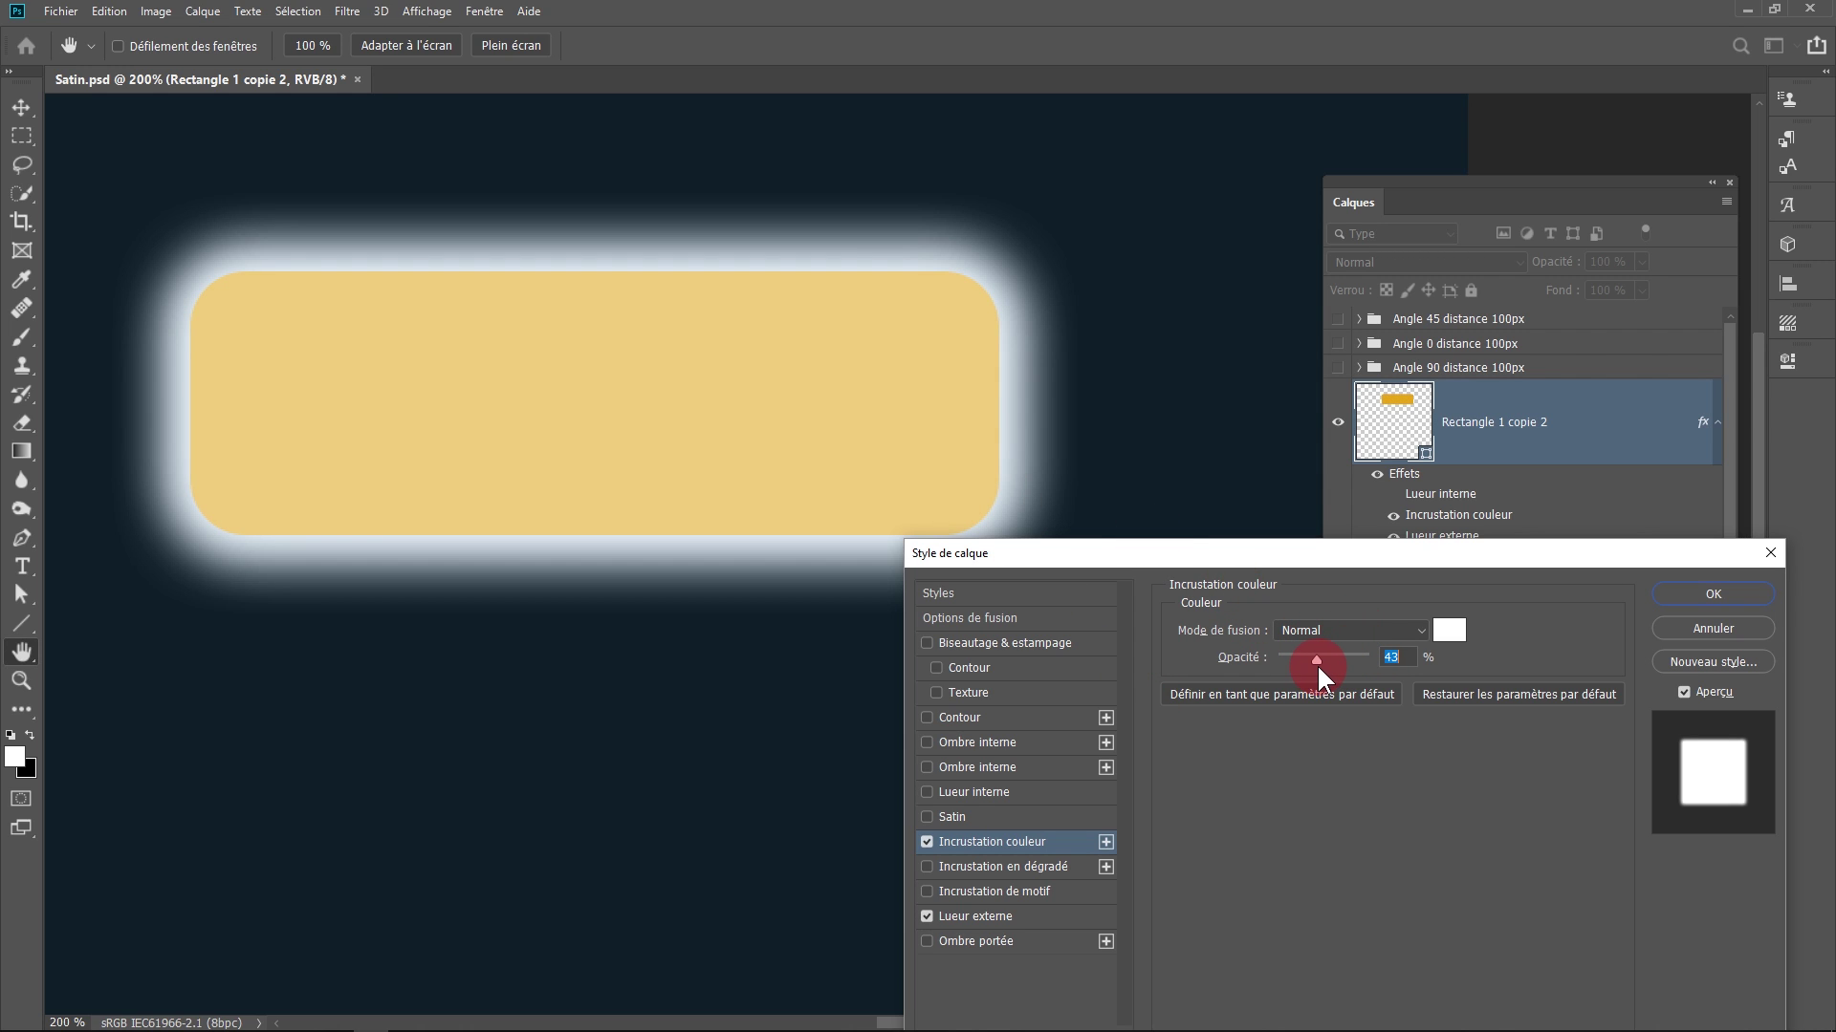
{"action": "left_click", "coordinate": [1449, 630]}
{"action": "left_click", "coordinate": [1331, 395]}
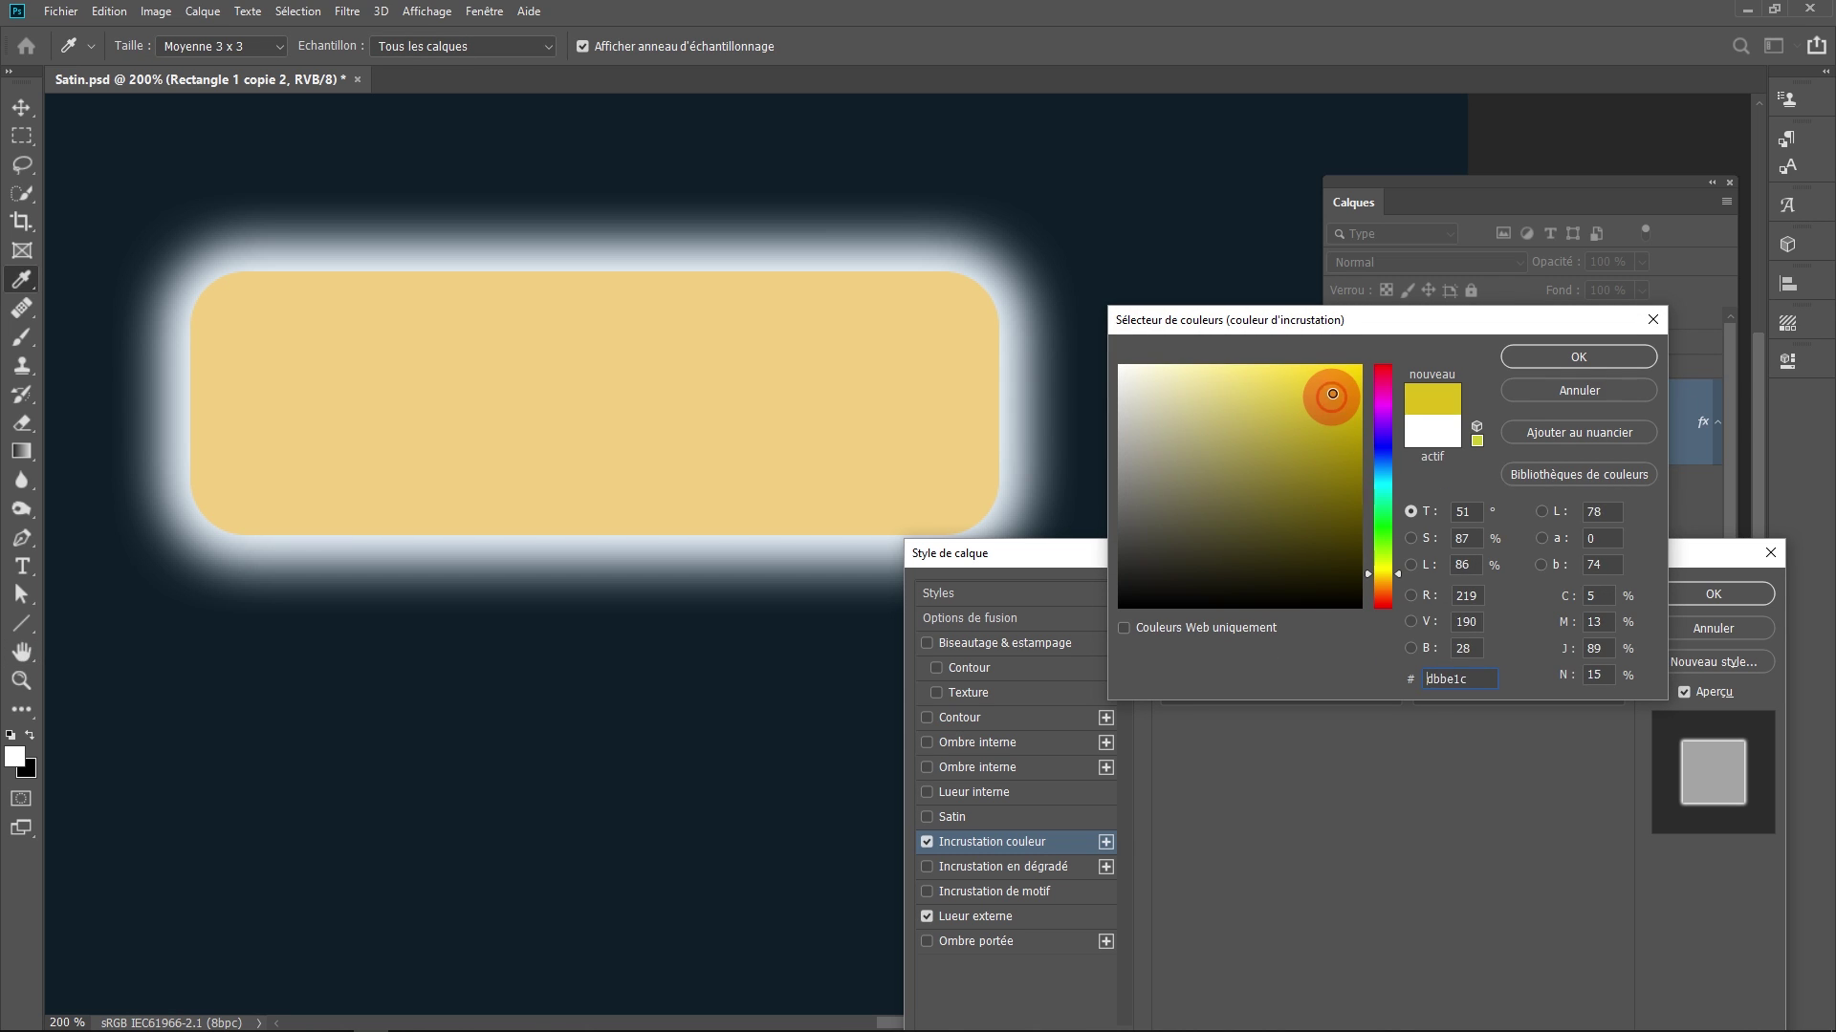
{"action": "left_click_drag", "start_coordinate": [1331, 395], "coordinate": [1342, 385]}
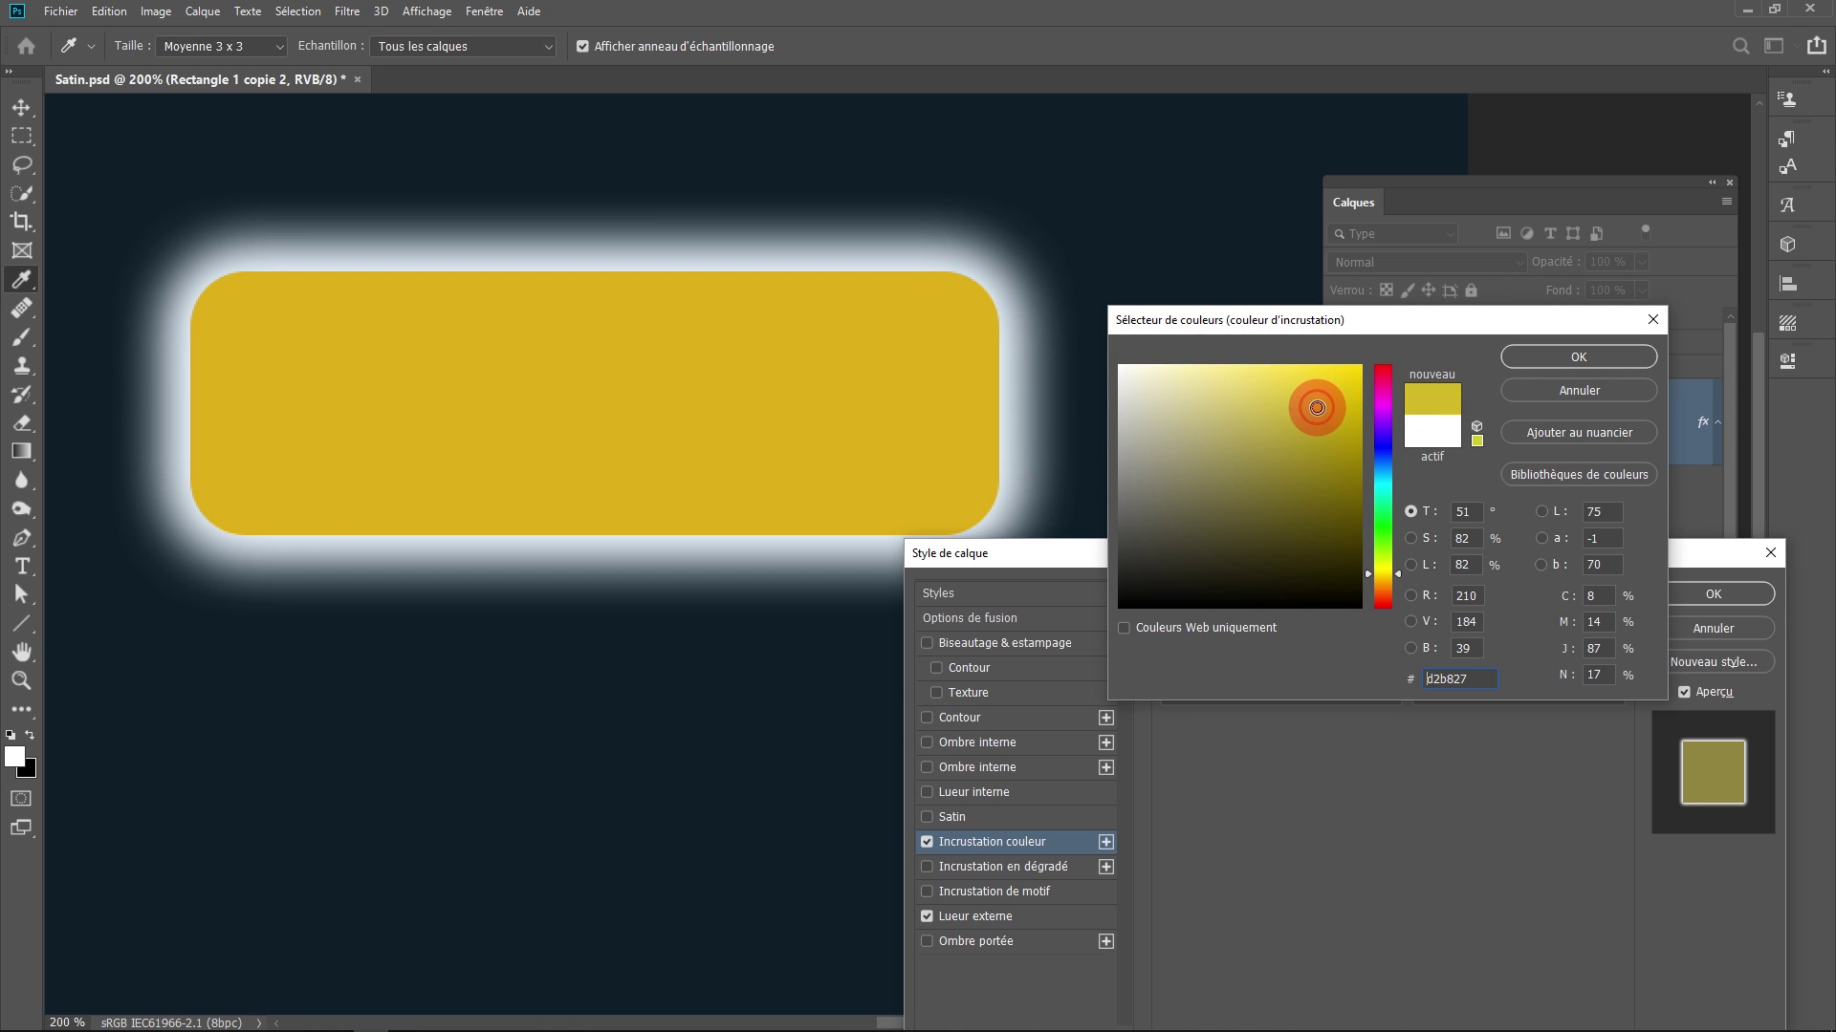
{"action": "key", "text": "Return"}
Tint the outer glow a warm cream yellow (ffd270).
{"action": "left_click", "coordinate": [994, 920]}
{"action": "left_click", "coordinate": [1238, 708]}
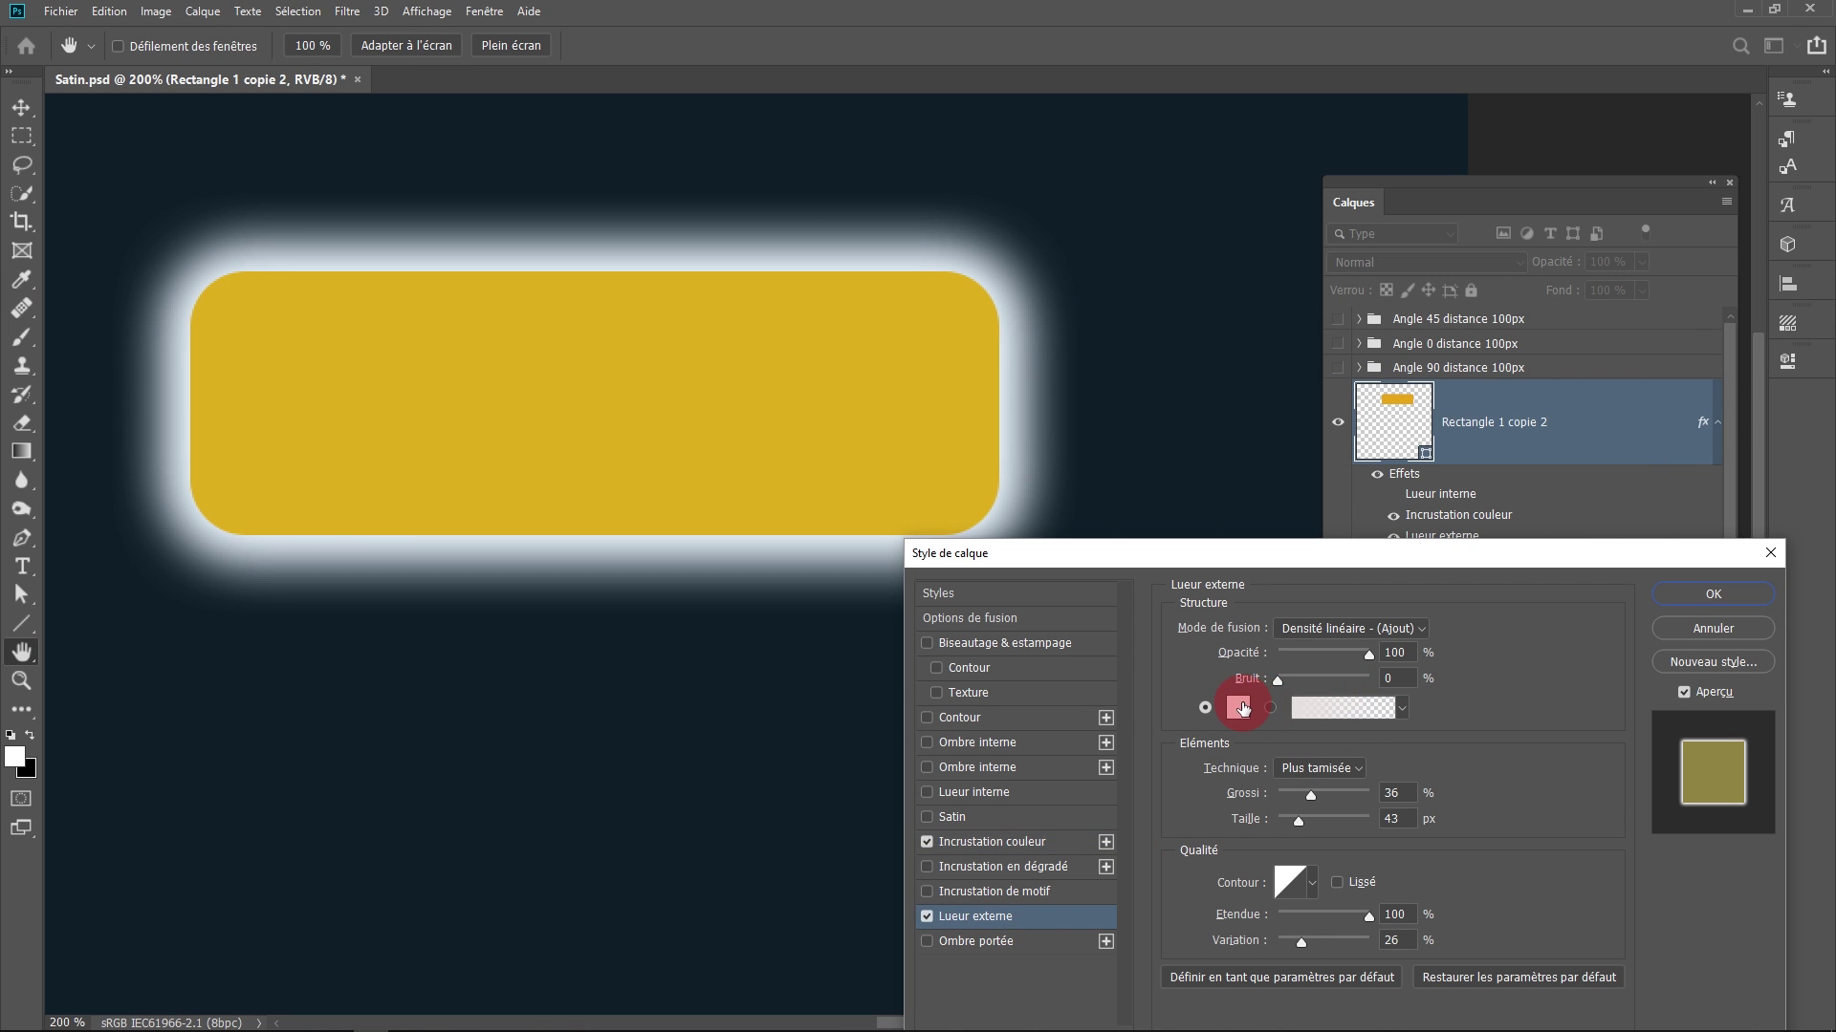
{"action": "left_click_drag", "start_coordinate": [1386, 604], "coordinate": [1383, 577]}
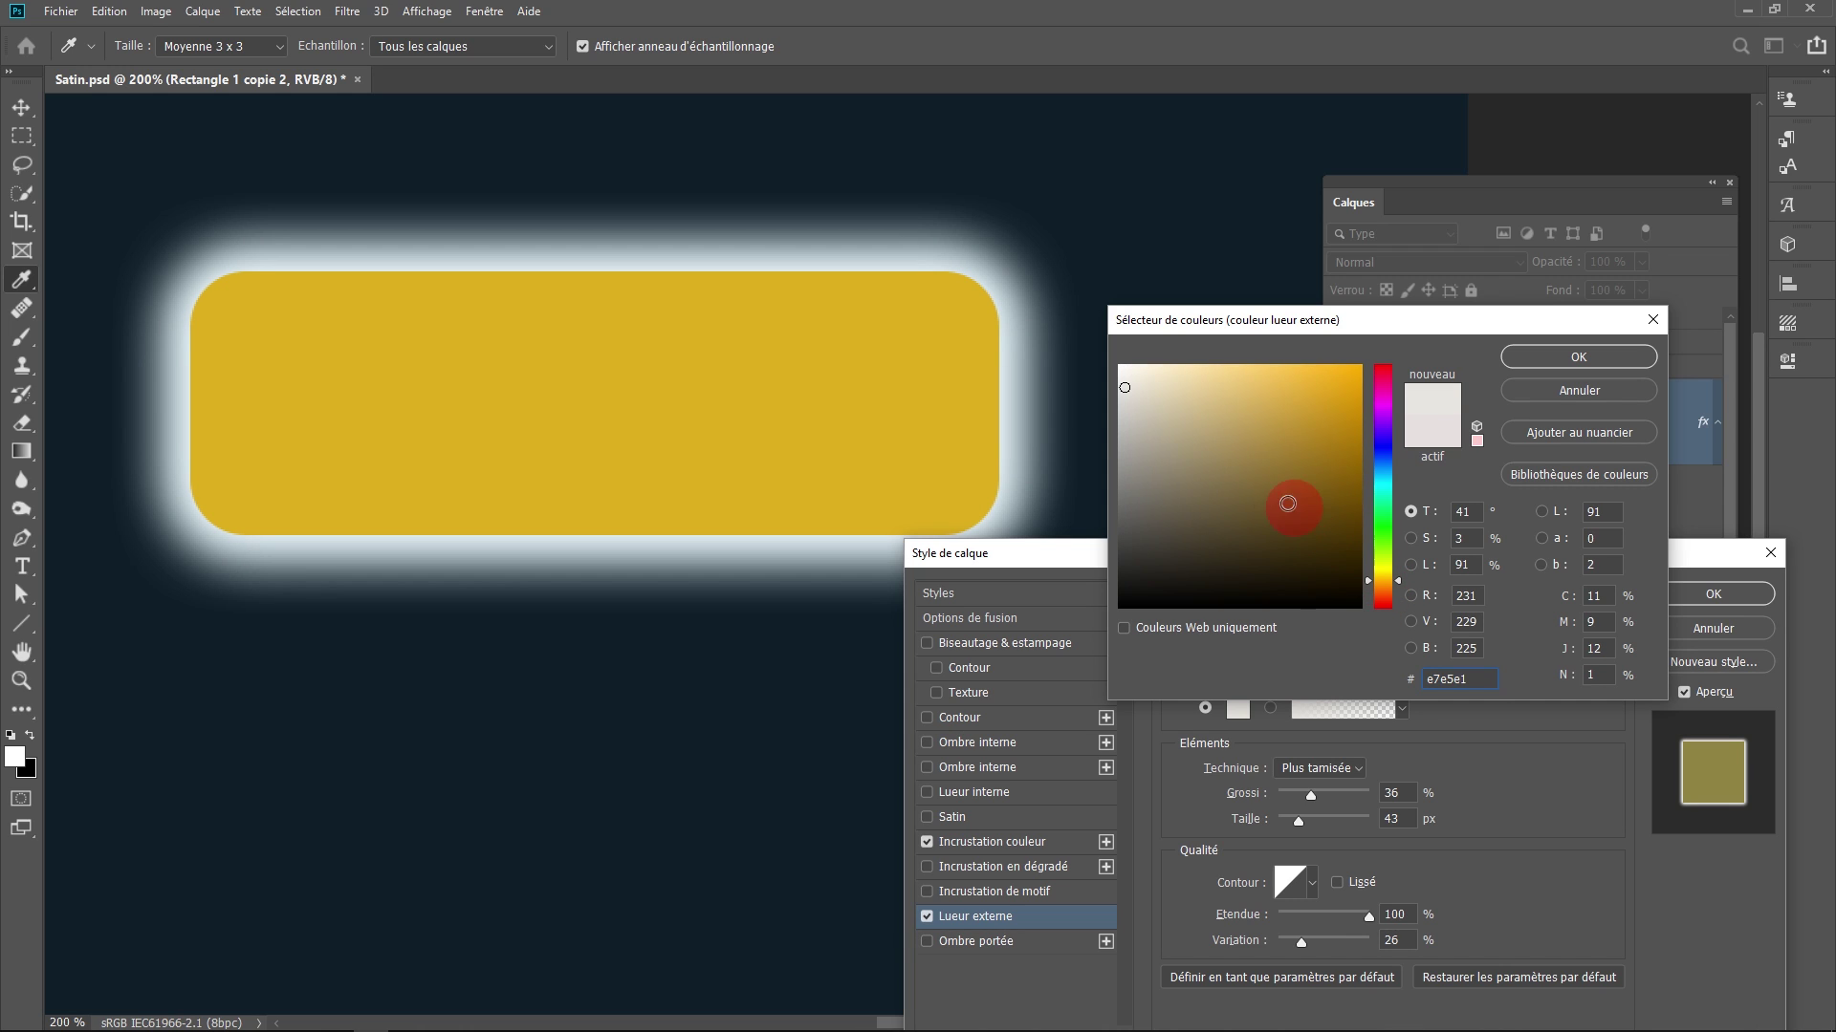
{"action": "left_click_drag", "start_coordinate": [1222, 396], "coordinate": [1268, 354]}
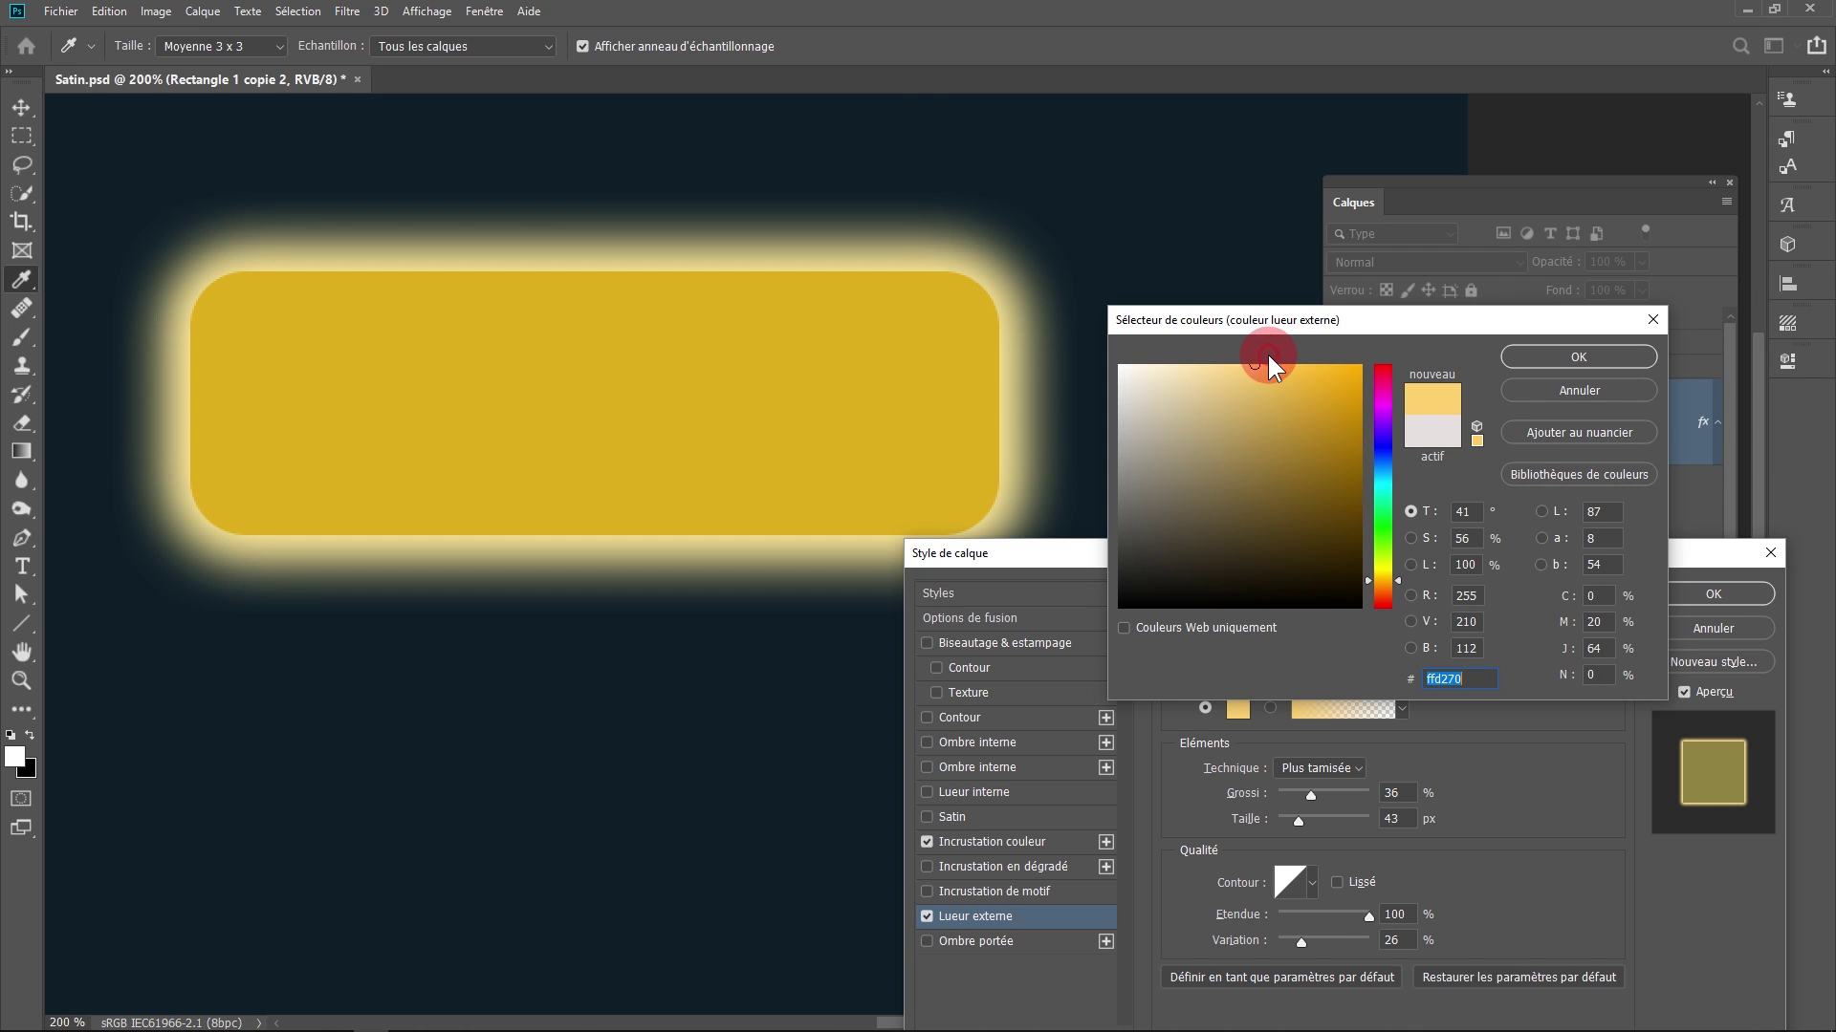
{"action": "left_click", "coordinate": [1537, 366]}
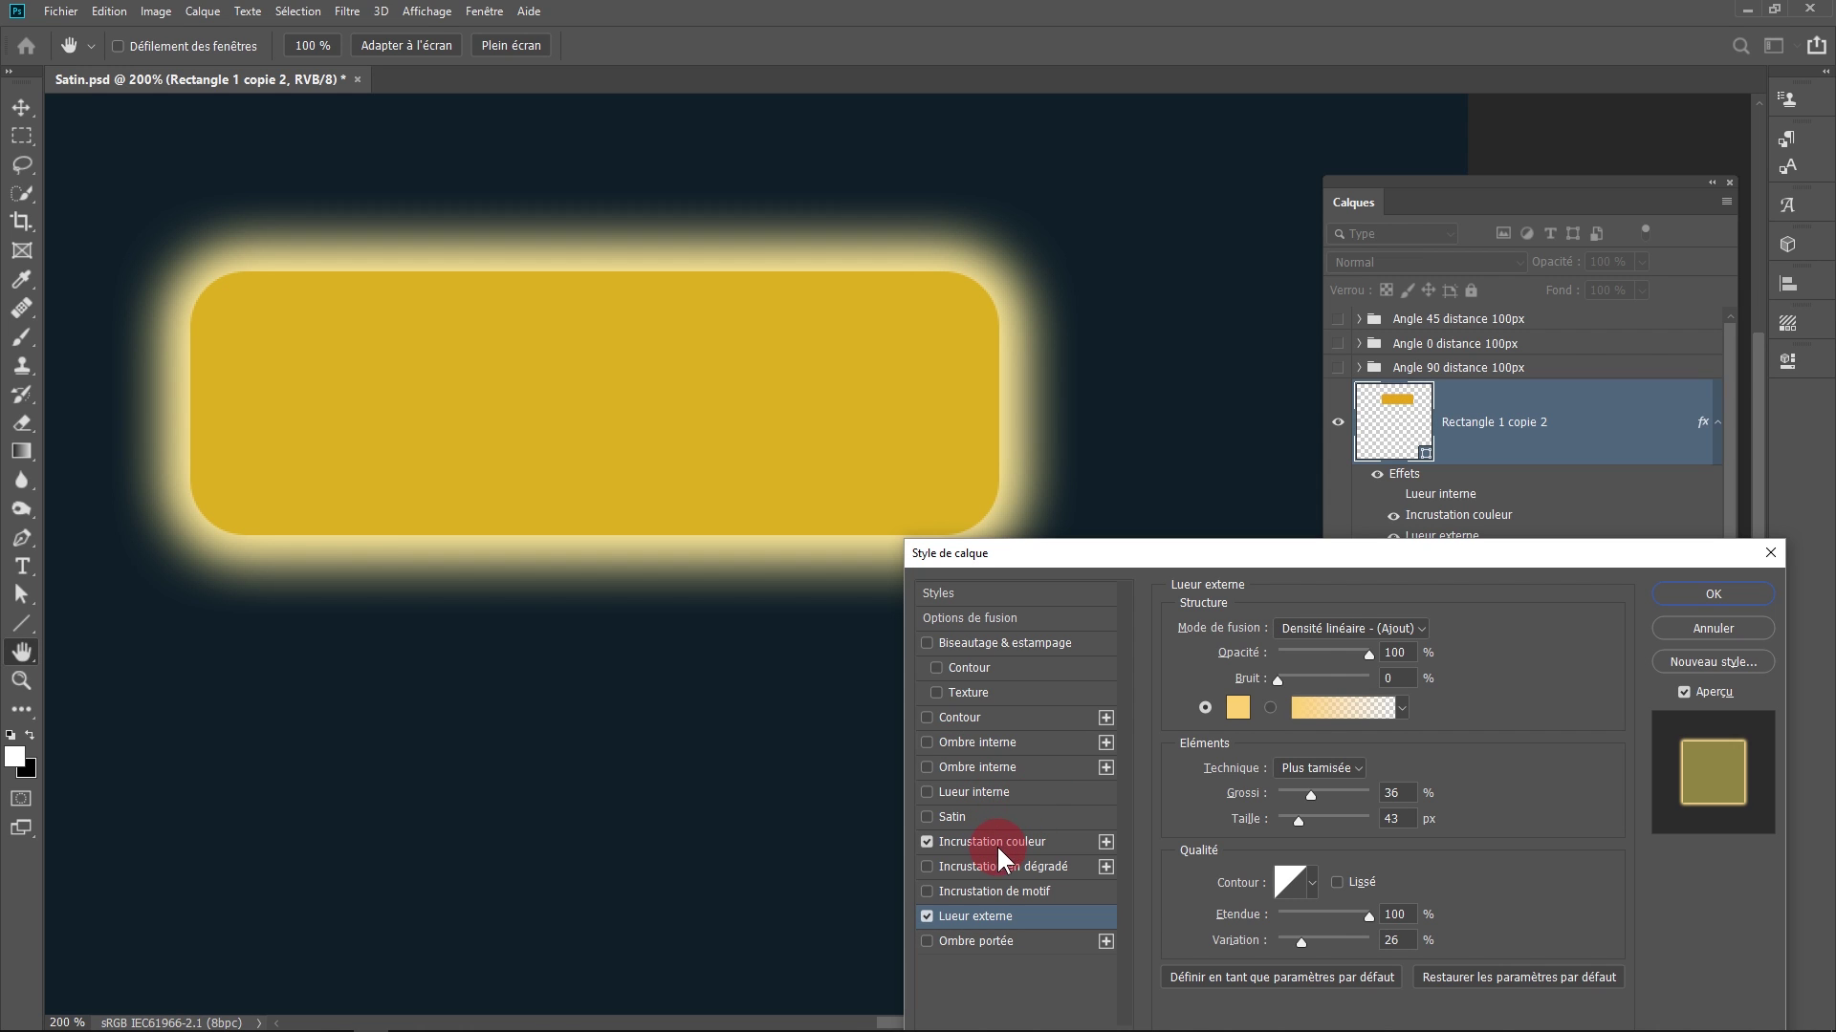
{"action": "left_click", "coordinate": [973, 791]}
Set the inner glow colour to an orange sampled from the rectangle.
{"action": "left_click", "coordinate": [1237, 707]}
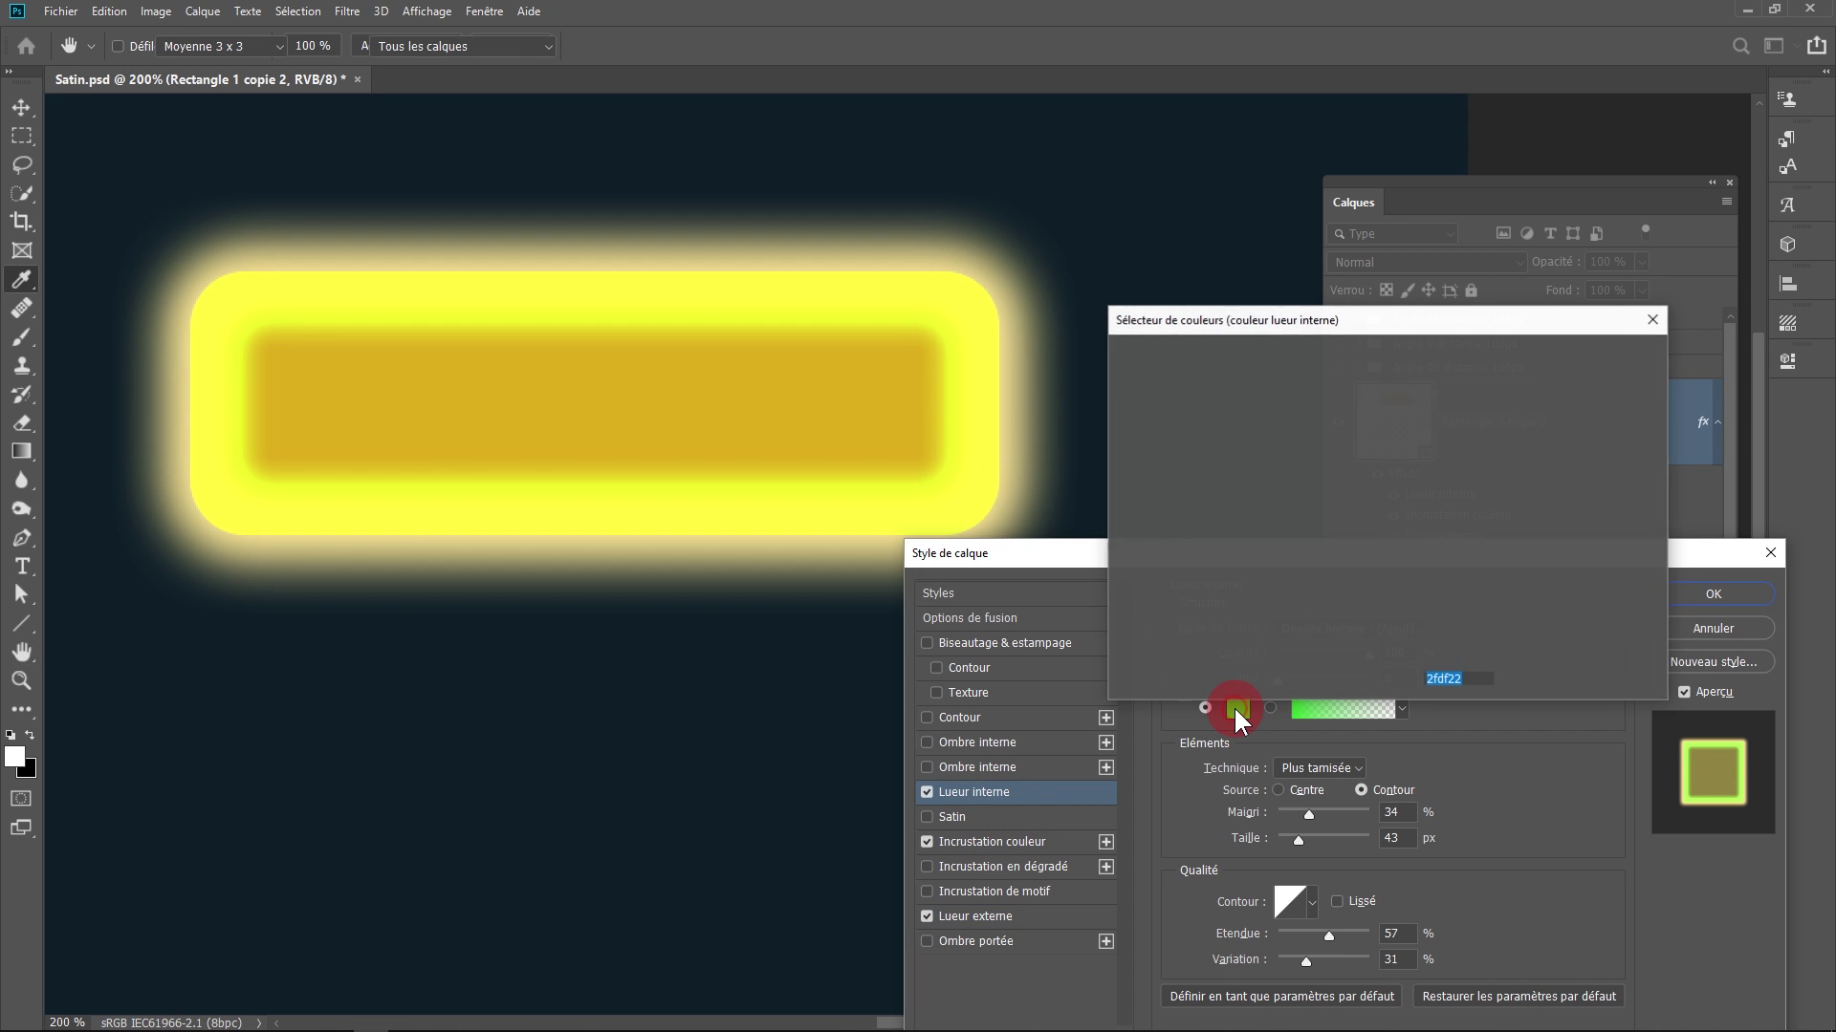
{"action": "left_click", "coordinate": [869, 411]}
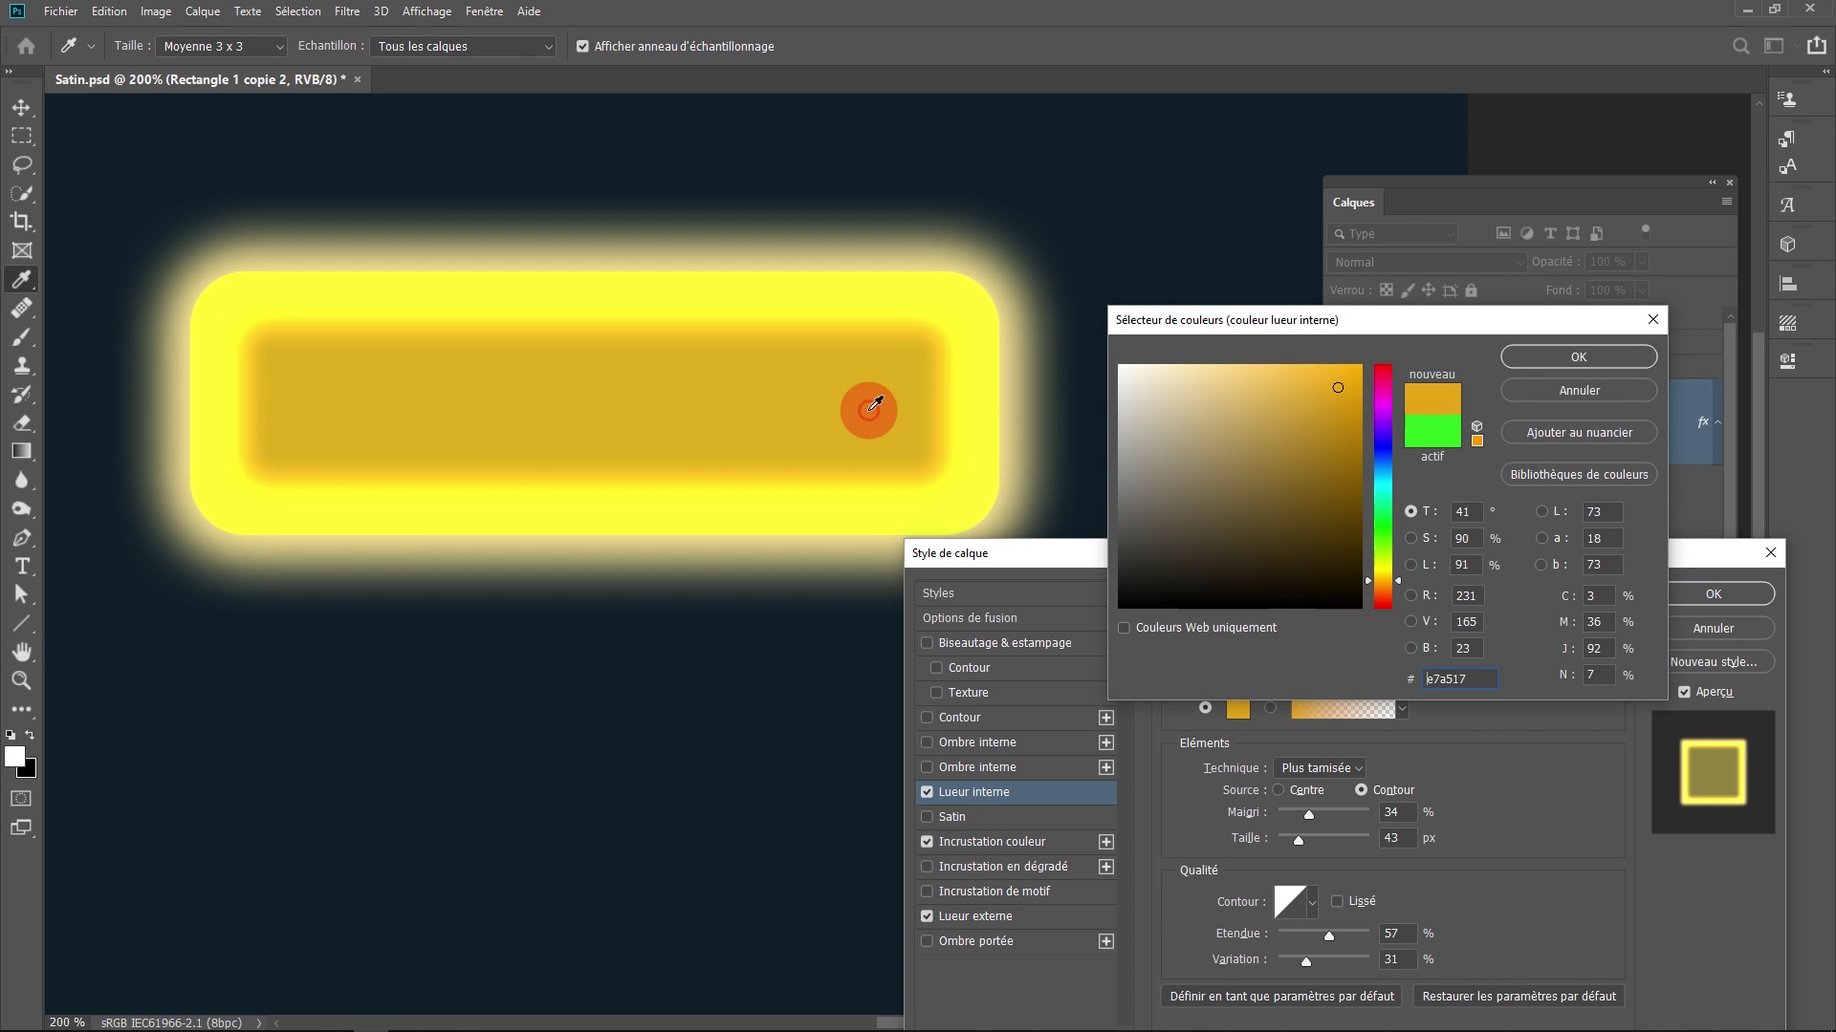
{"action": "left_click", "coordinate": [1543, 356]}
Give the inner glow 0 choke, about 21% opacity and about 35 px size.
{"action": "left_click", "coordinate": [1362, 644]}
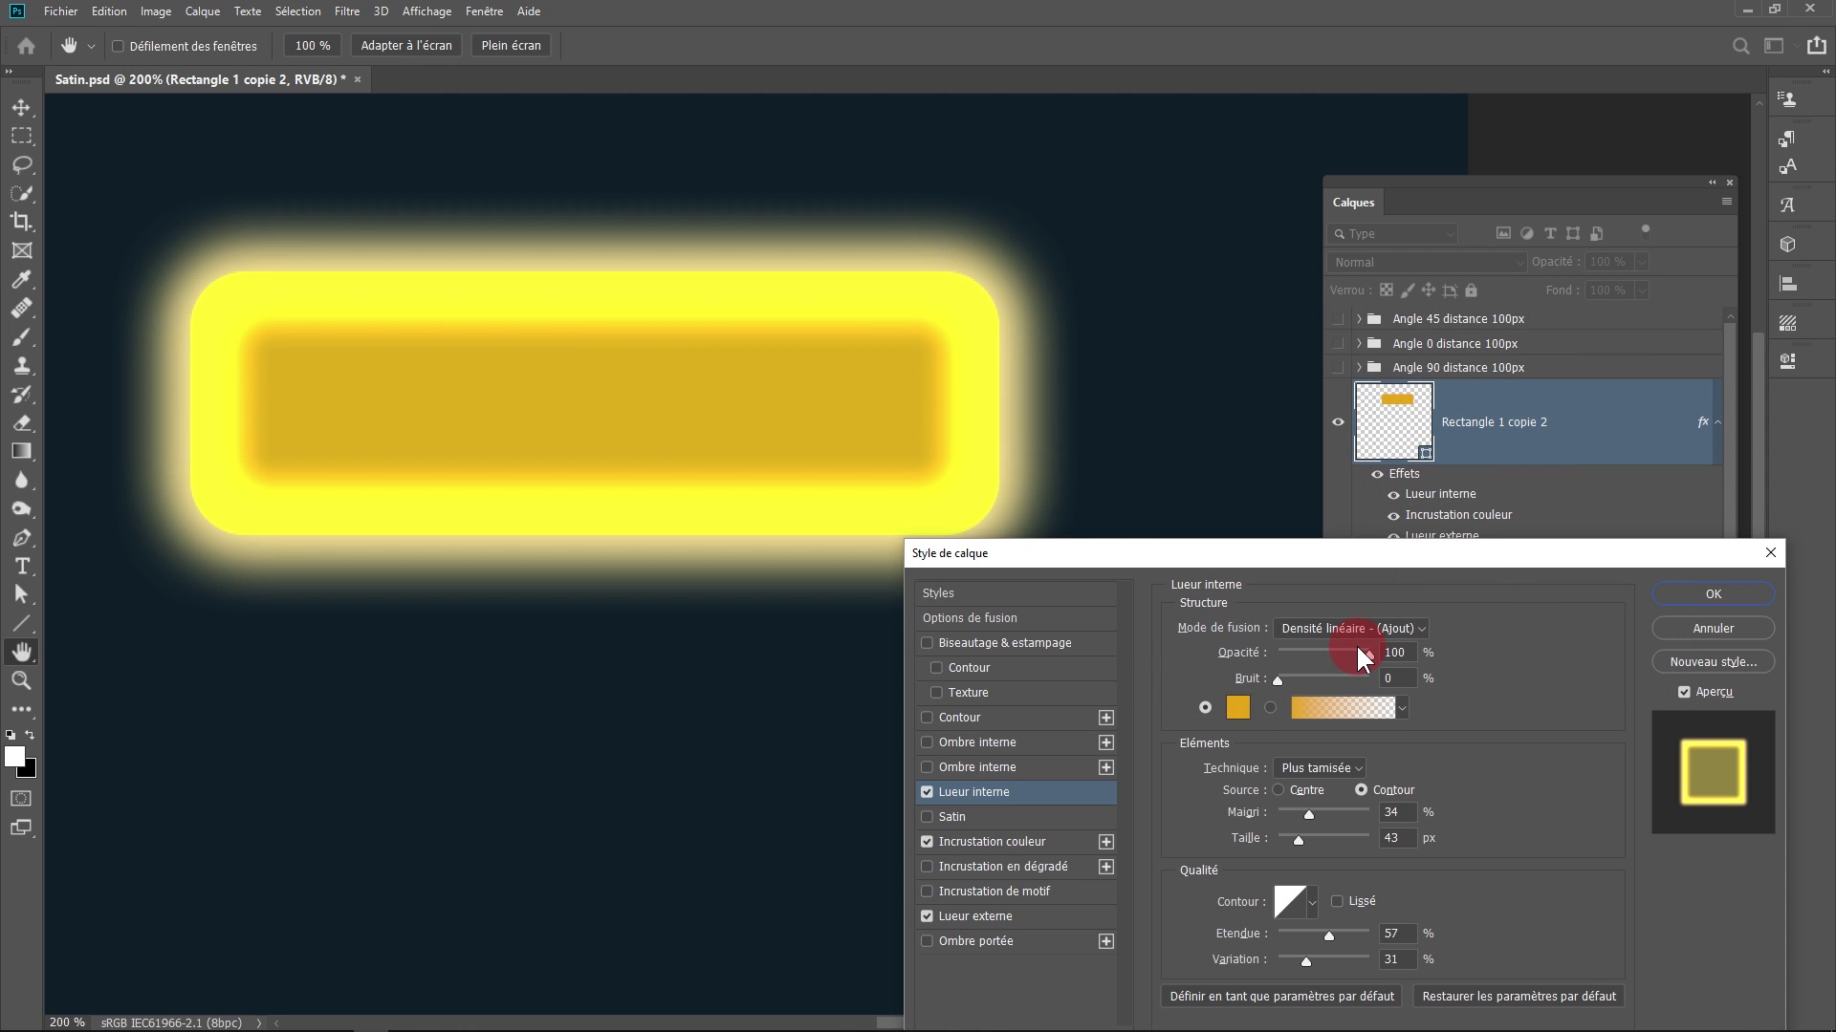
{"action": "left_click", "coordinate": [1332, 851]}
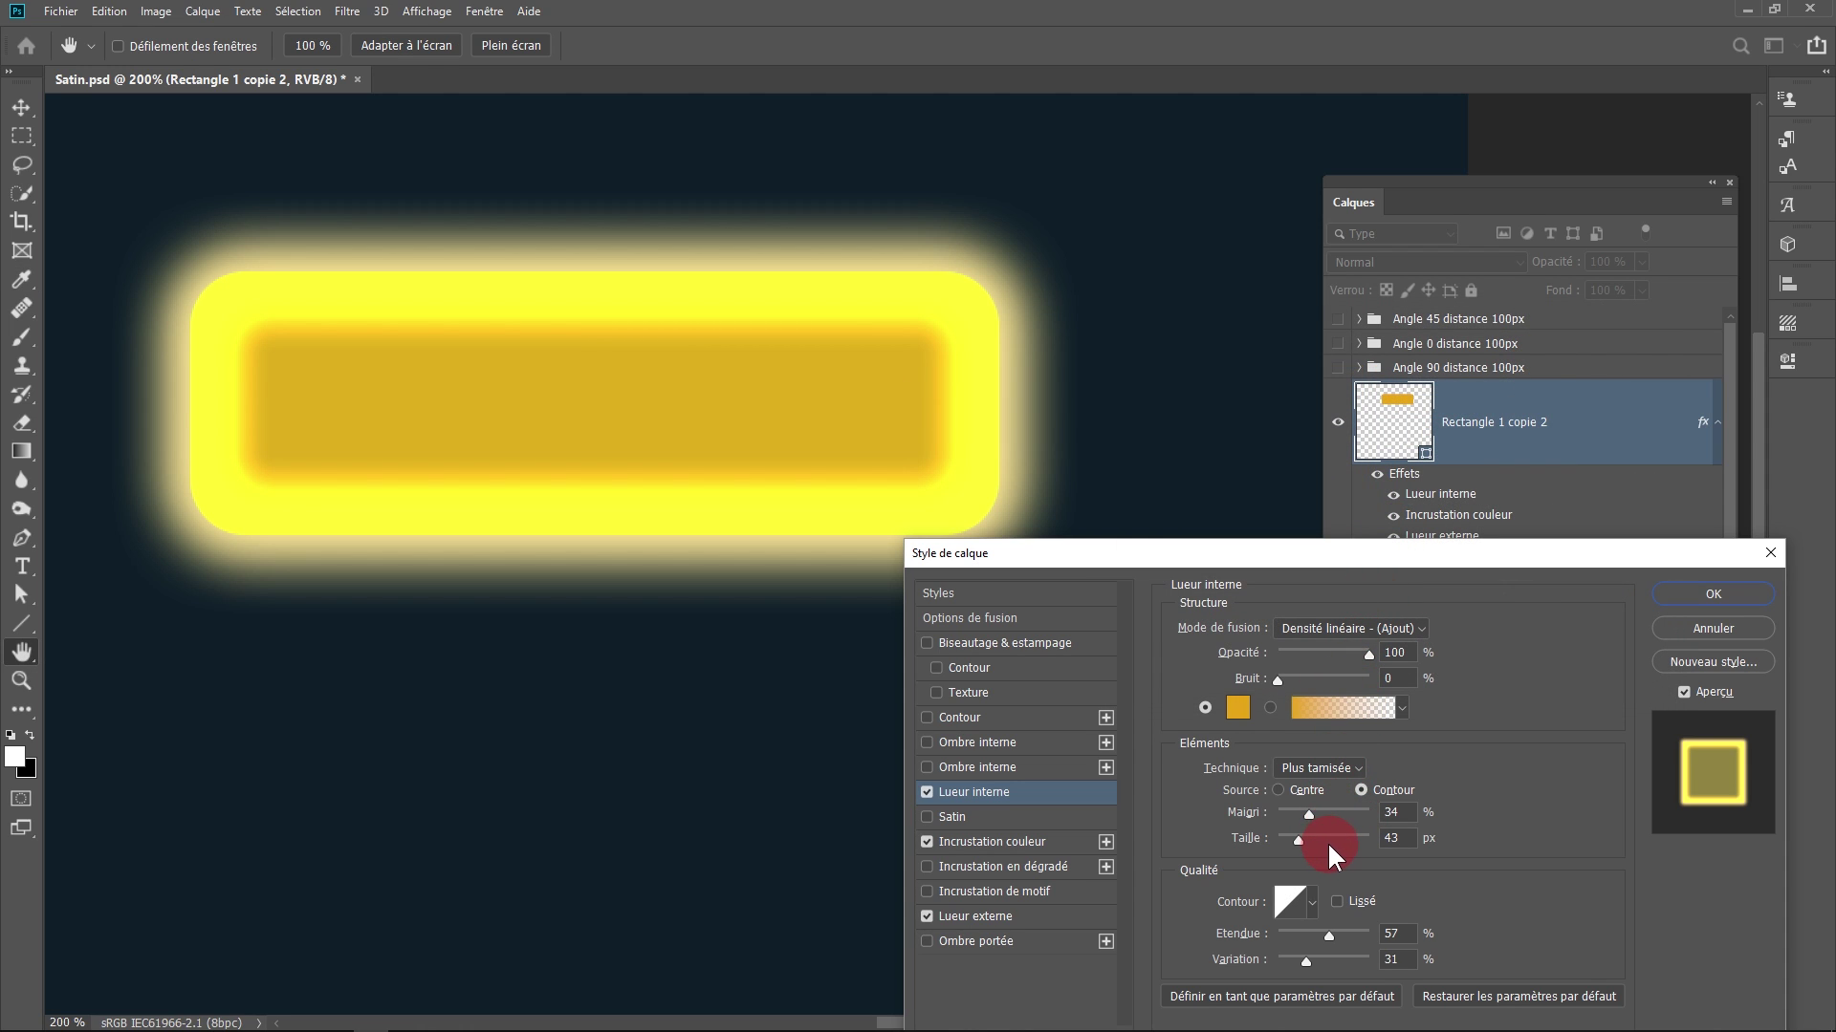
{"action": "left_click_drag", "start_coordinate": [1301, 838], "coordinate": [1237, 833]}
{"action": "left_click", "coordinate": [1361, 651]}
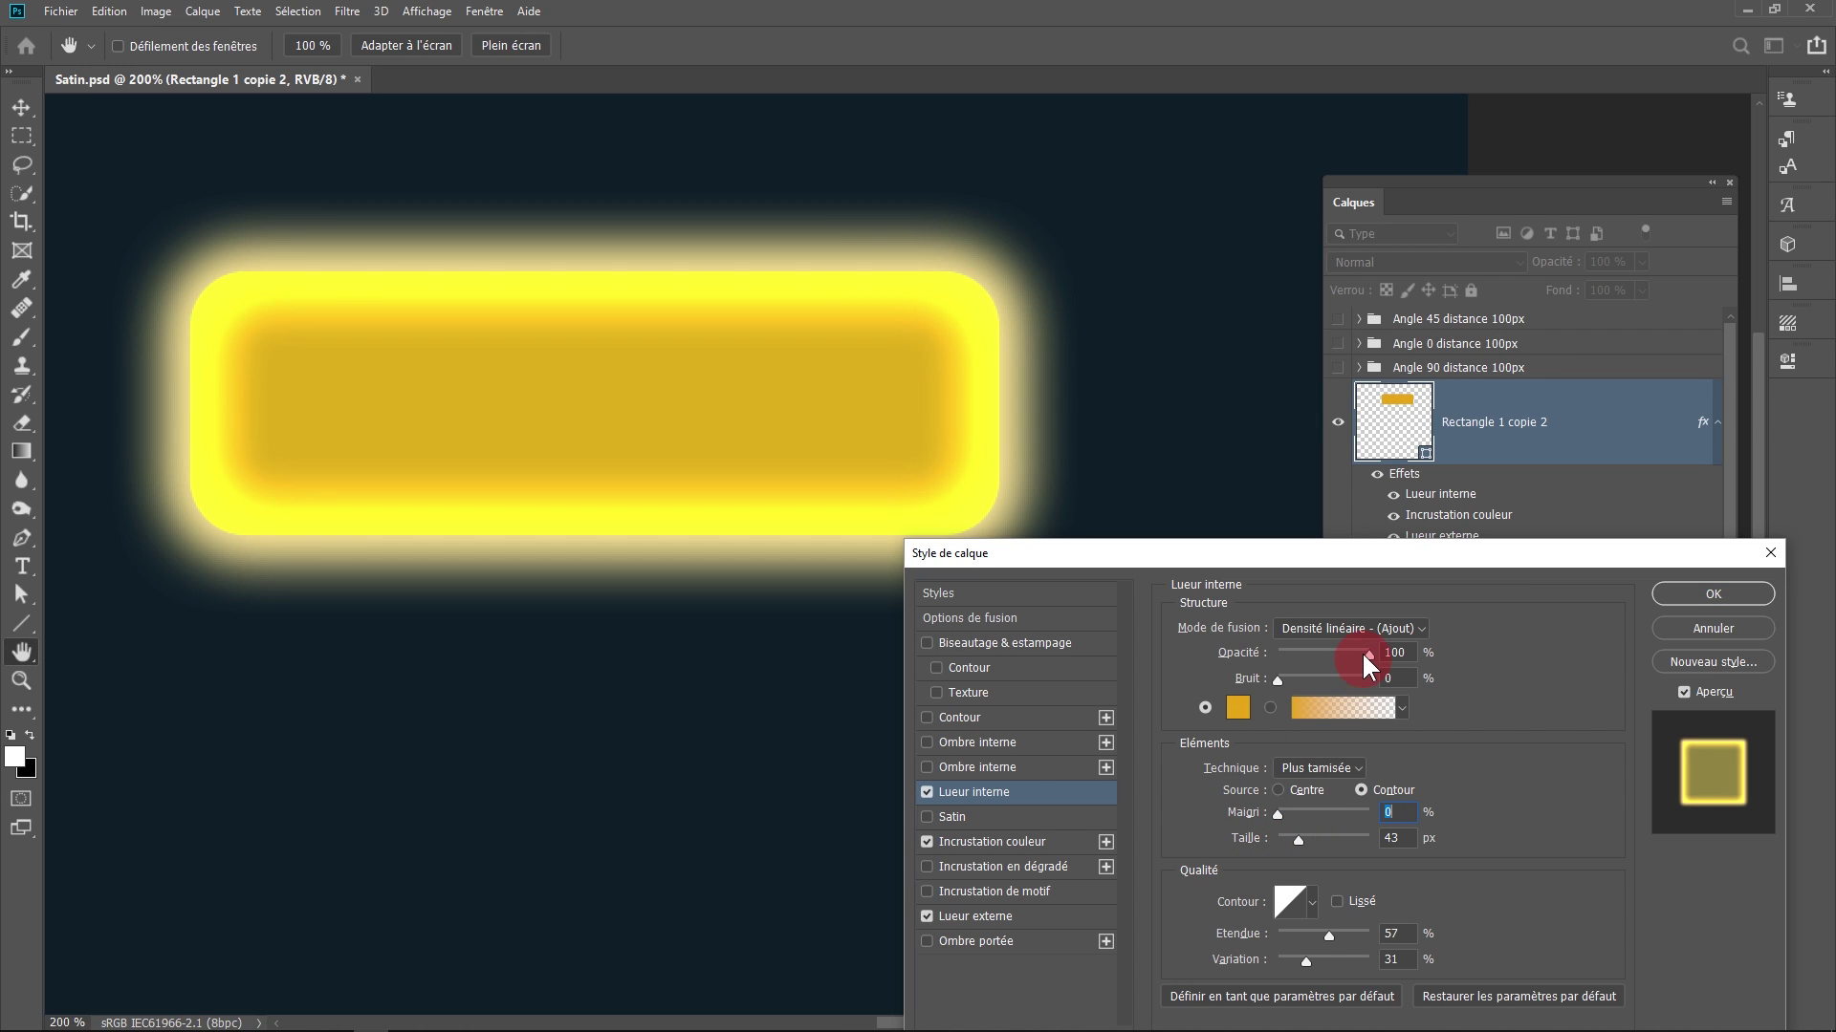
{"action": "left_click_drag", "start_coordinate": [1358, 651], "coordinate": [1295, 652]}
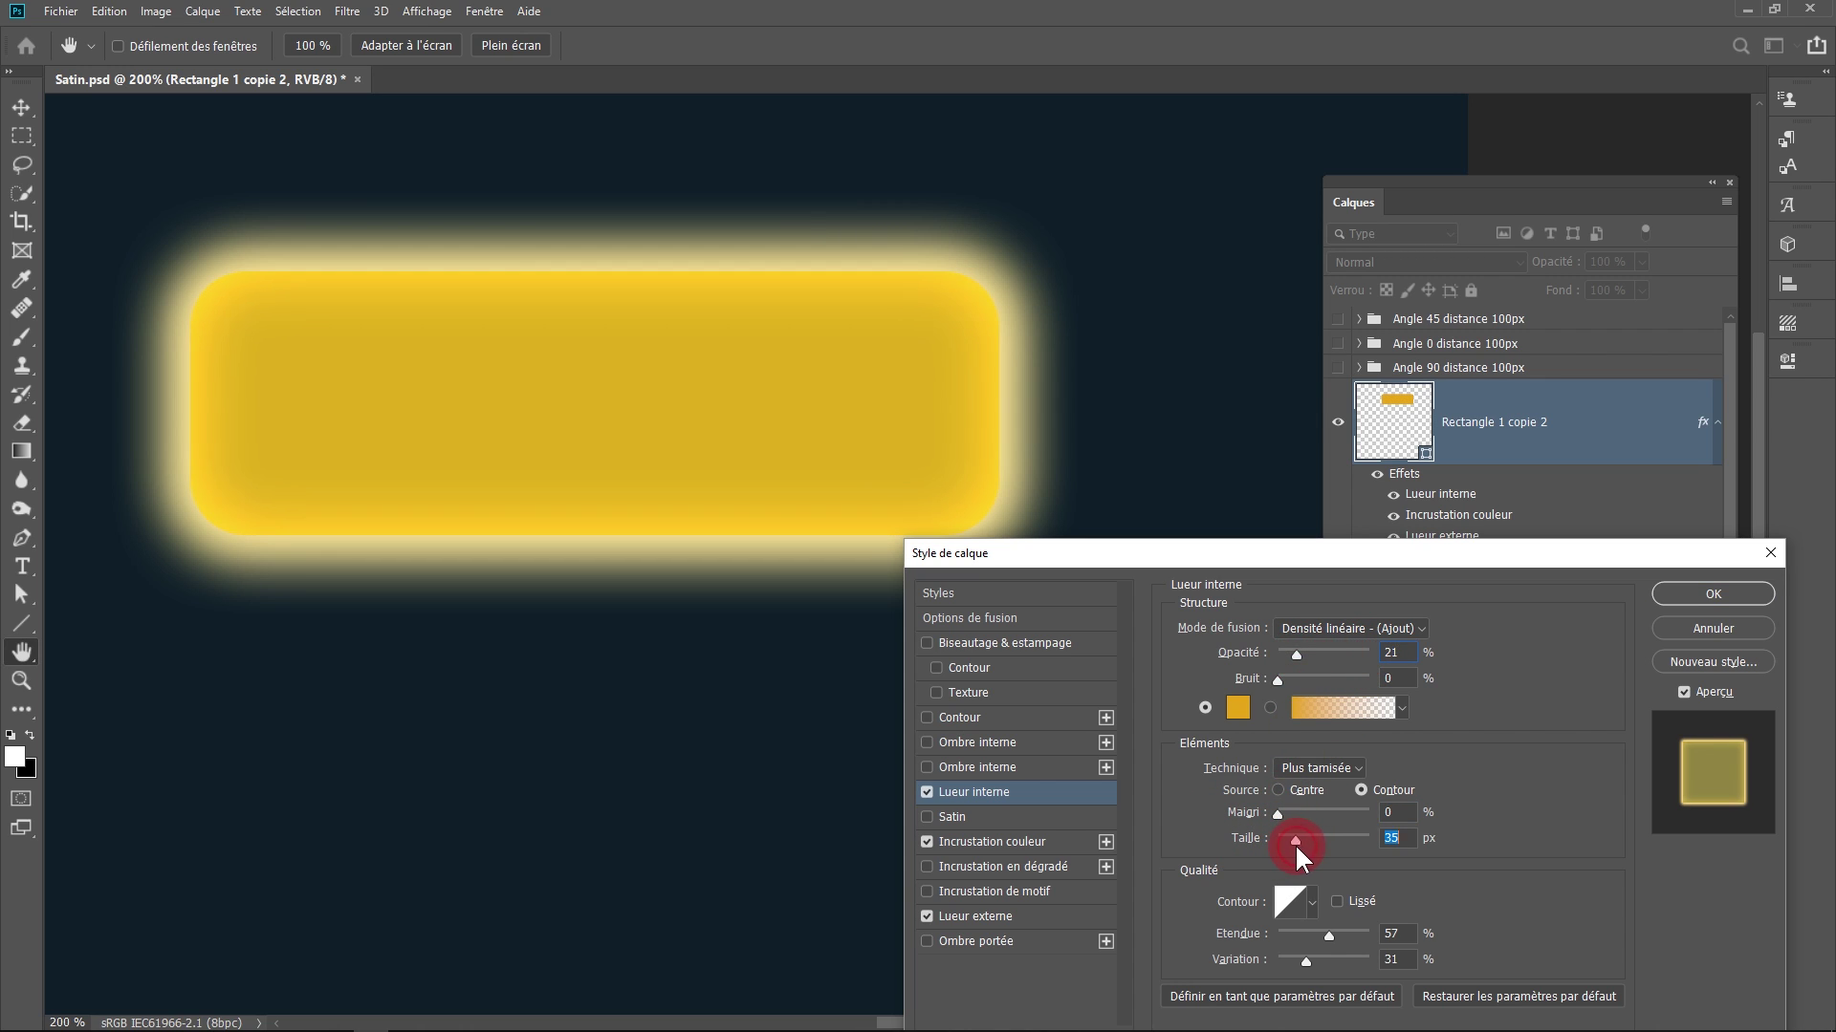
{"action": "left_click_drag", "start_coordinate": [1299, 841], "coordinate": [1296, 842]}
Make the outer glow's yellow slightly lighter.
{"action": "left_click", "coordinate": [975, 915]}
{"action": "left_click", "coordinate": [1237, 707]}
{"action": "left_click", "coordinate": [1243, 374]}
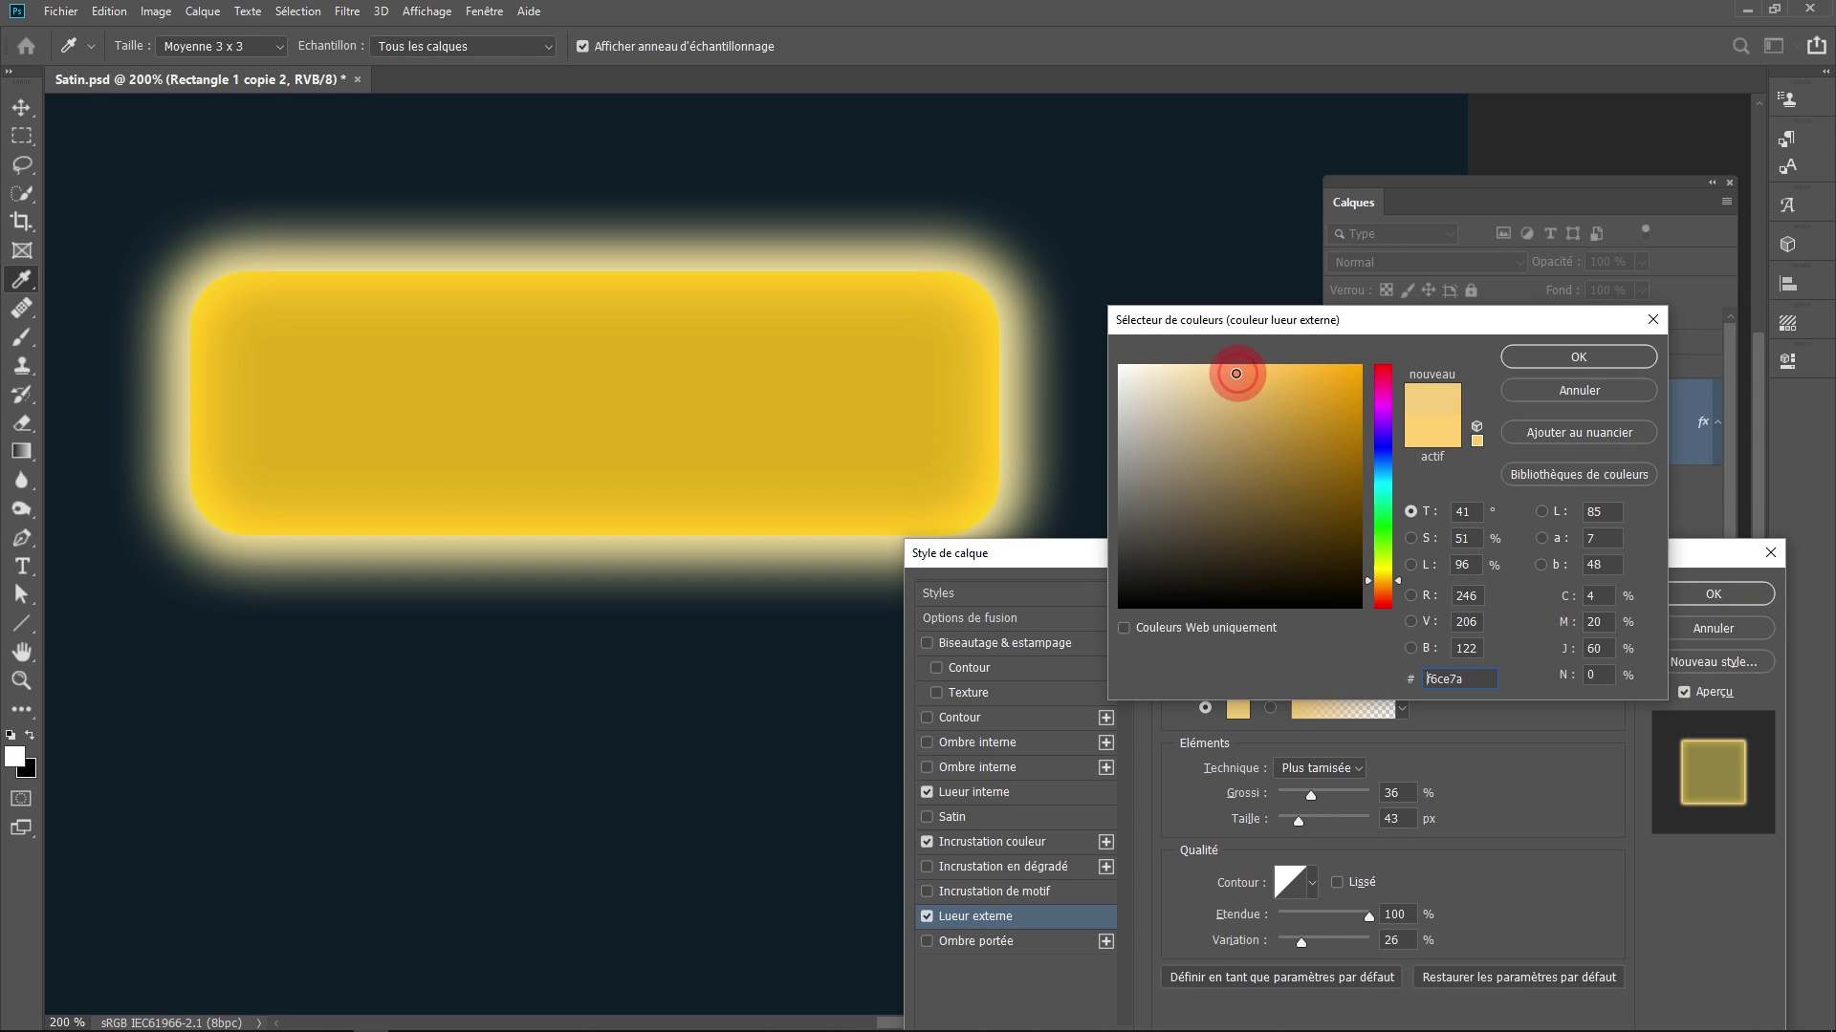
Make the outer glow paler and add a linear Satin with 197 px distance, 250 px size.
{"action": "left_click", "coordinate": [1198, 371]}
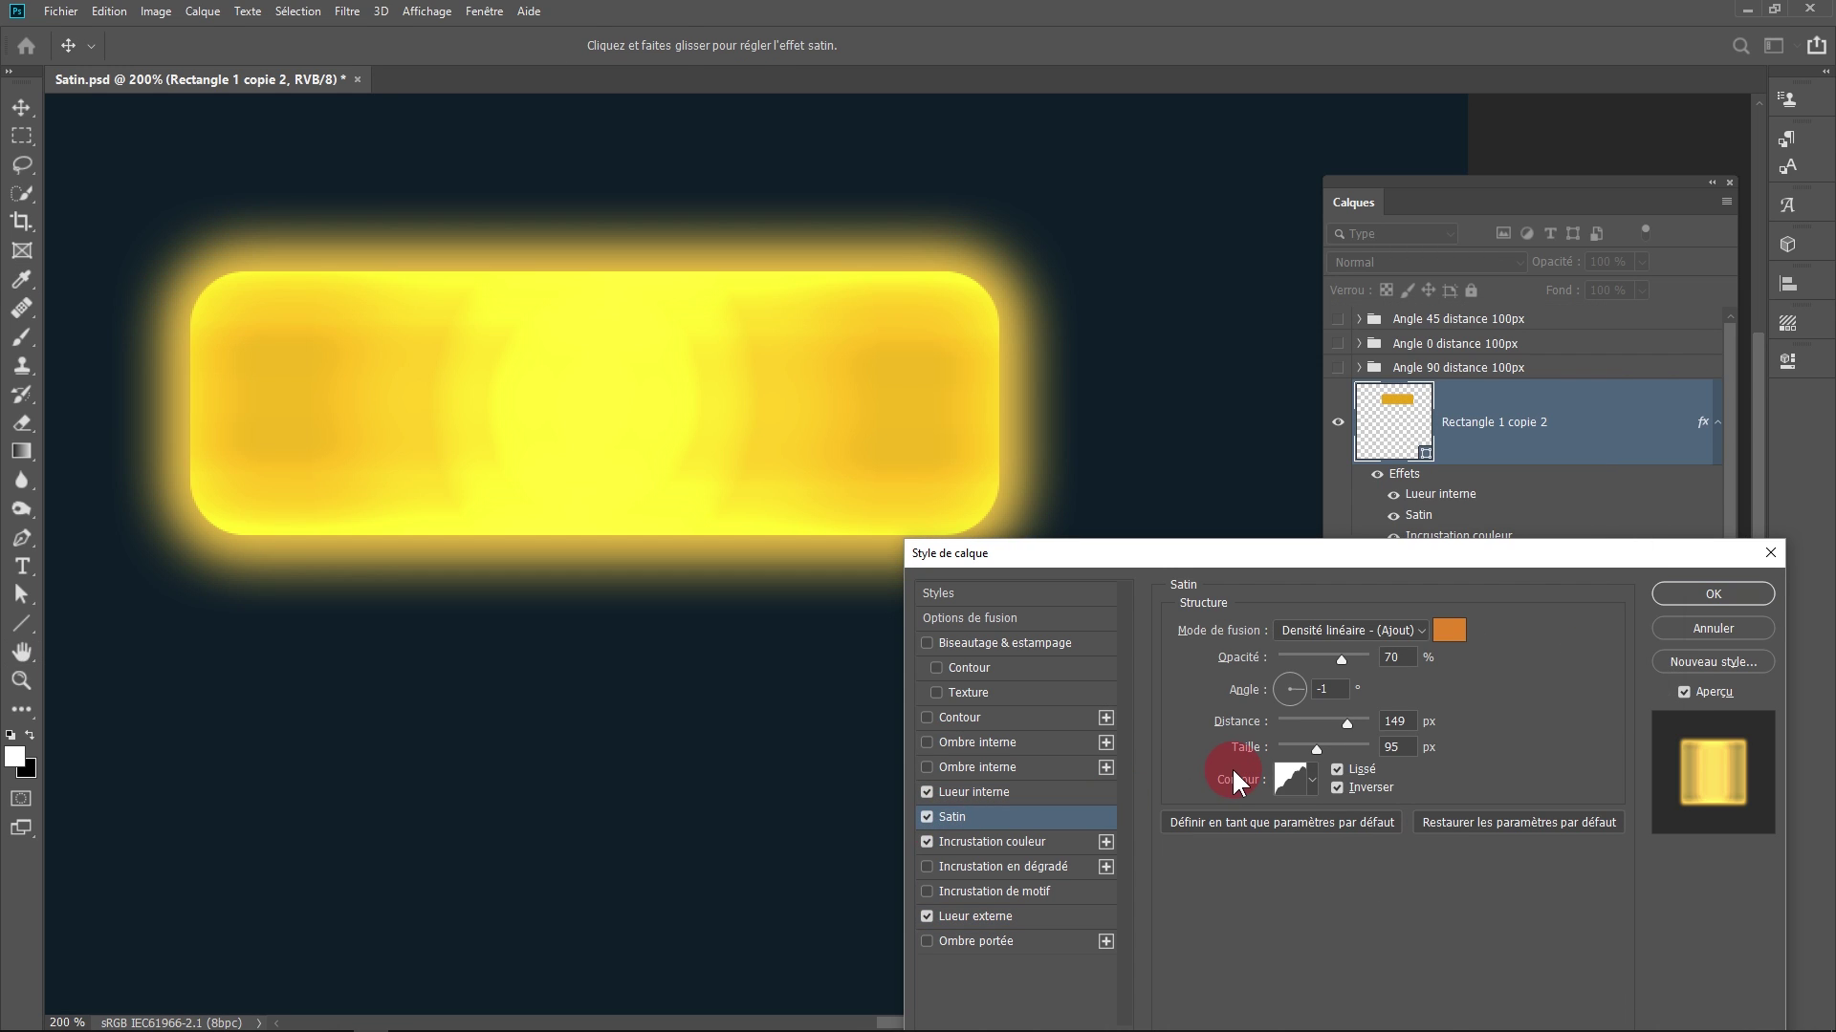
{"action": "left_click", "coordinate": [1312, 779]}
{"action": "double_click", "coordinate": [1200, 832]}
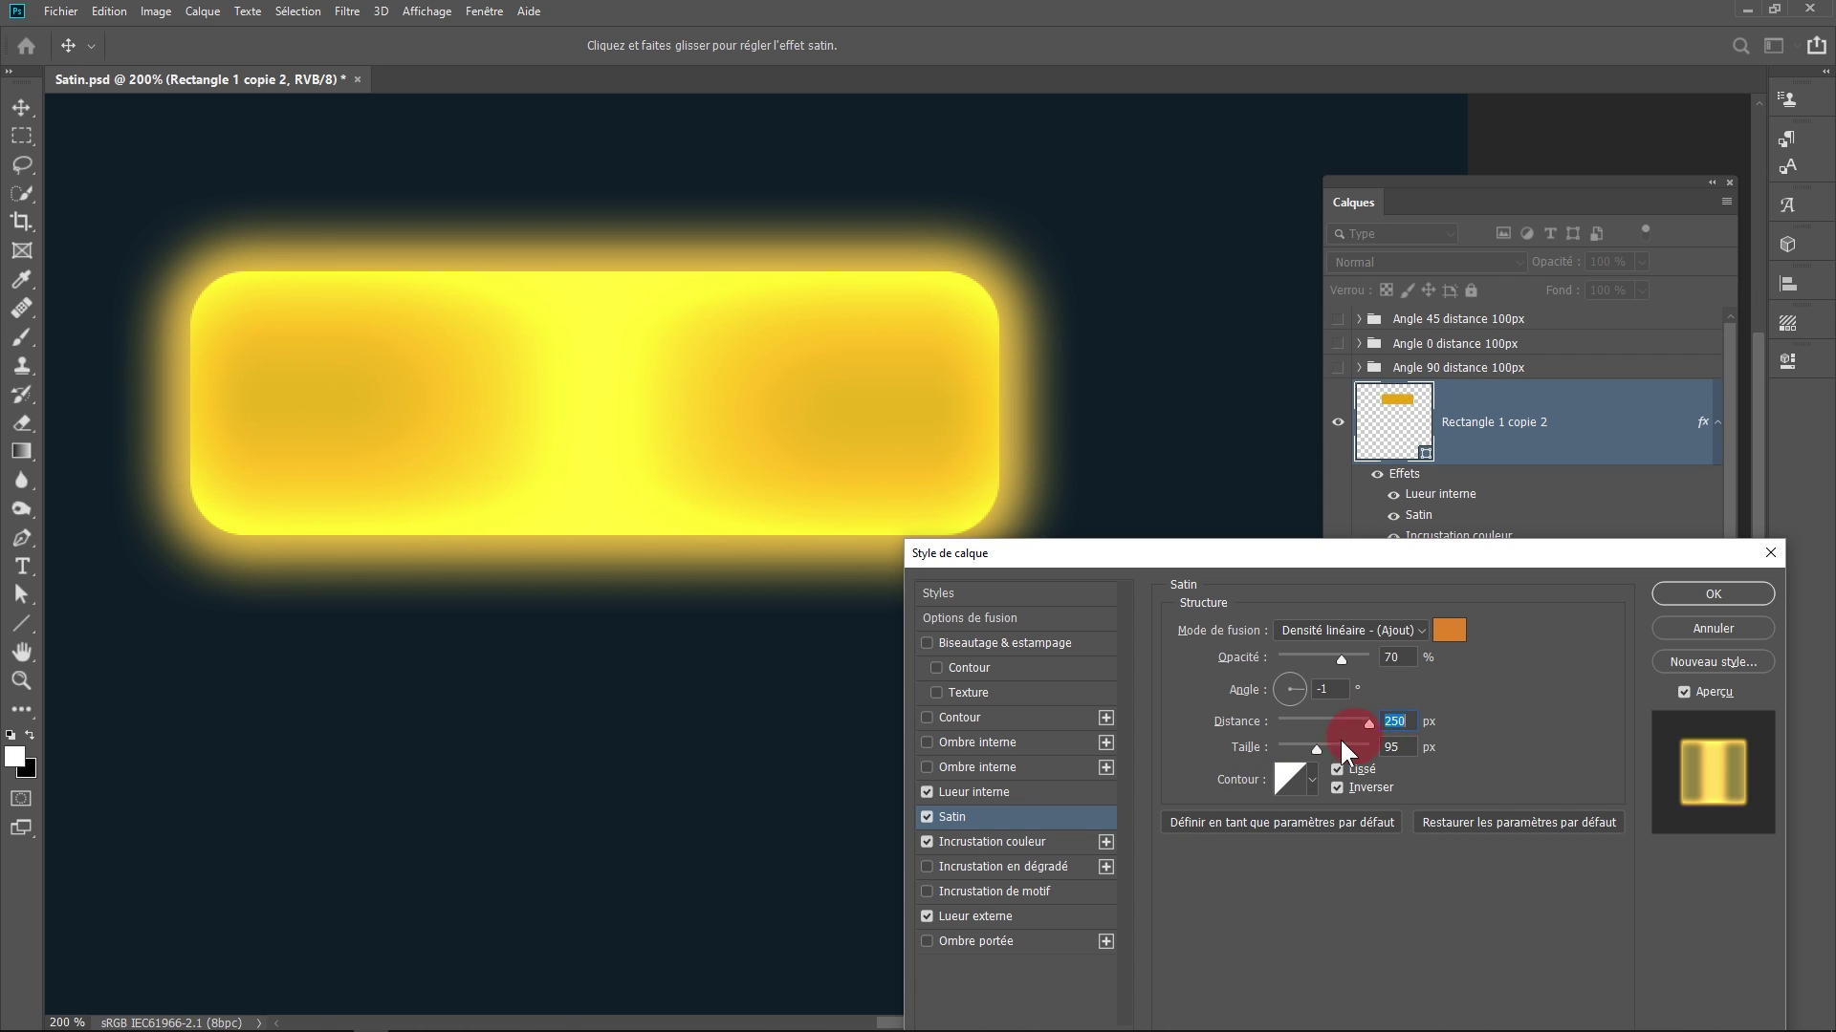
{"action": "mouse_move", "coordinate": [1316, 748]}
{"action": "left_mouse_down"}
{"action": "mouse_move", "coordinate": [1369, 748]}
{"action": "mouse_move", "coordinate": [1330, 724]}
{"action": "left_mouse_up"}
{"action": "mouse_move", "coordinate": [717, 402]}
{"action": "left_mouse_down"}
{"action": "mouse_move", "coordinate": [593, 402]}
{"action": "mouse_move", "coordinate": [762, 523]}
{"action": "left_mouse_up"}
{"action": "key", "text": "ctrl+minus"}
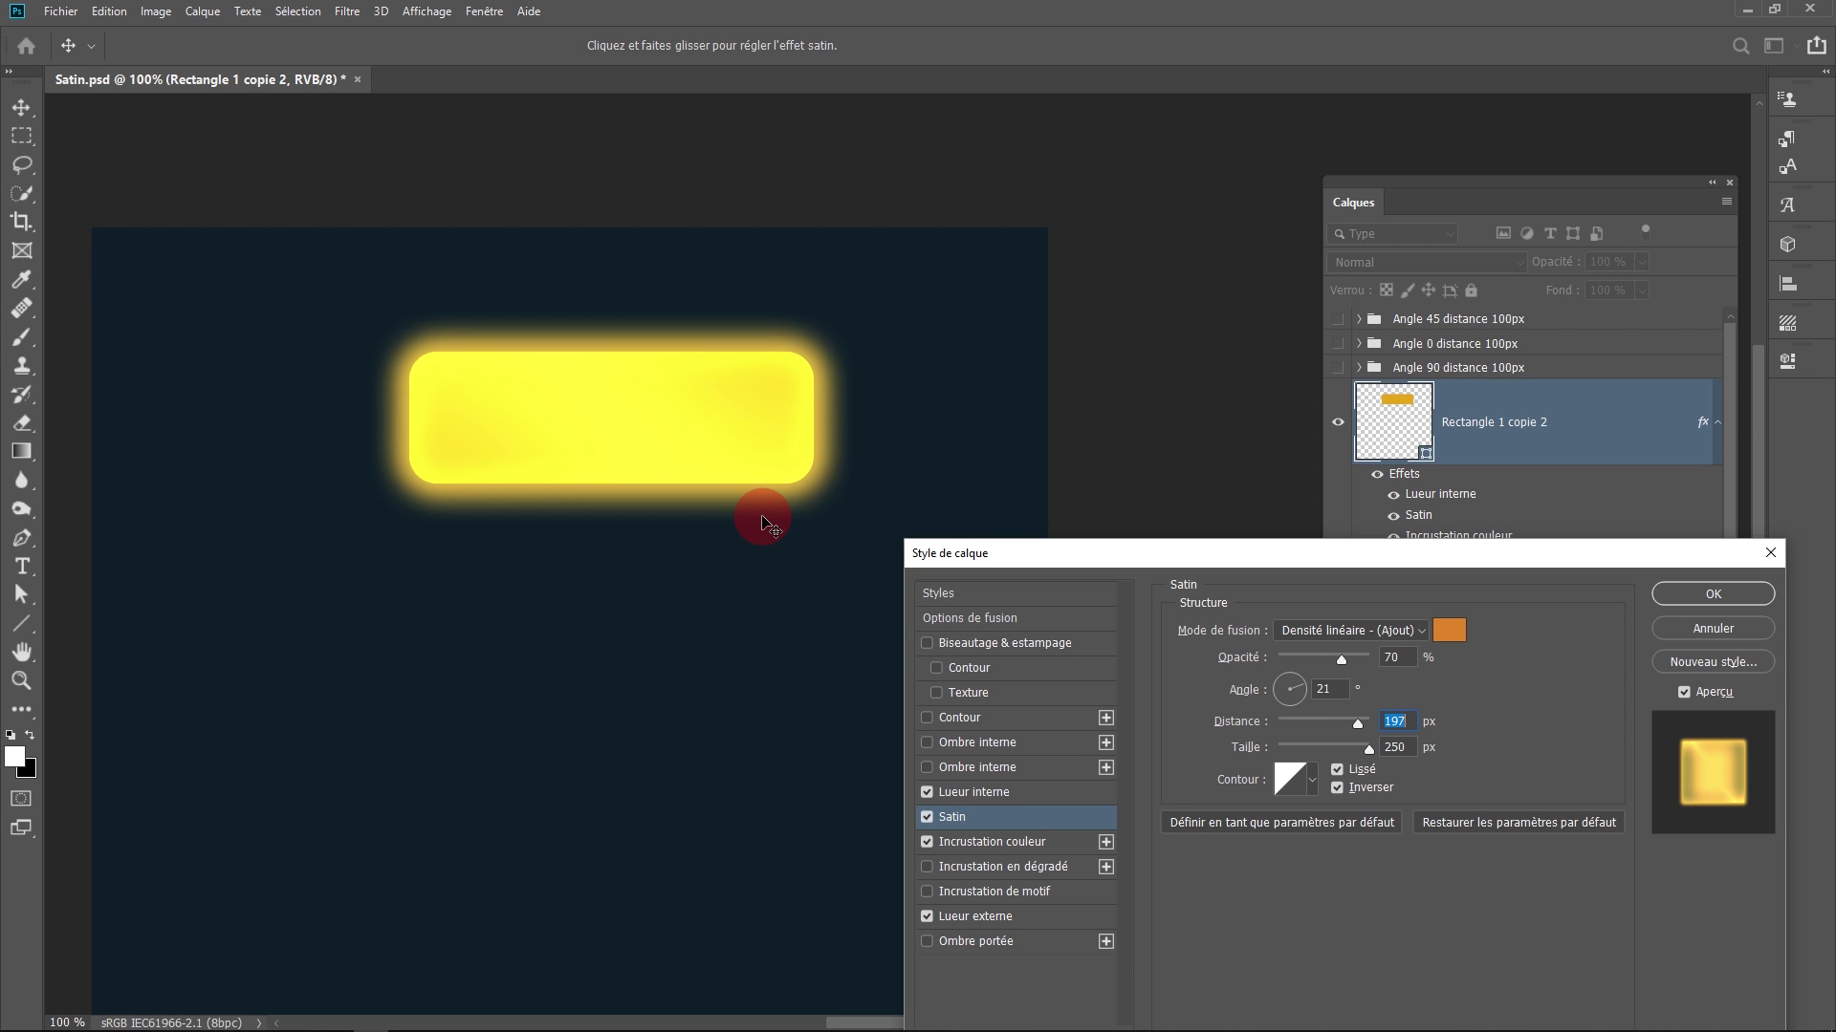
{"action": "left_click", "coordinate": [1679, 593]}
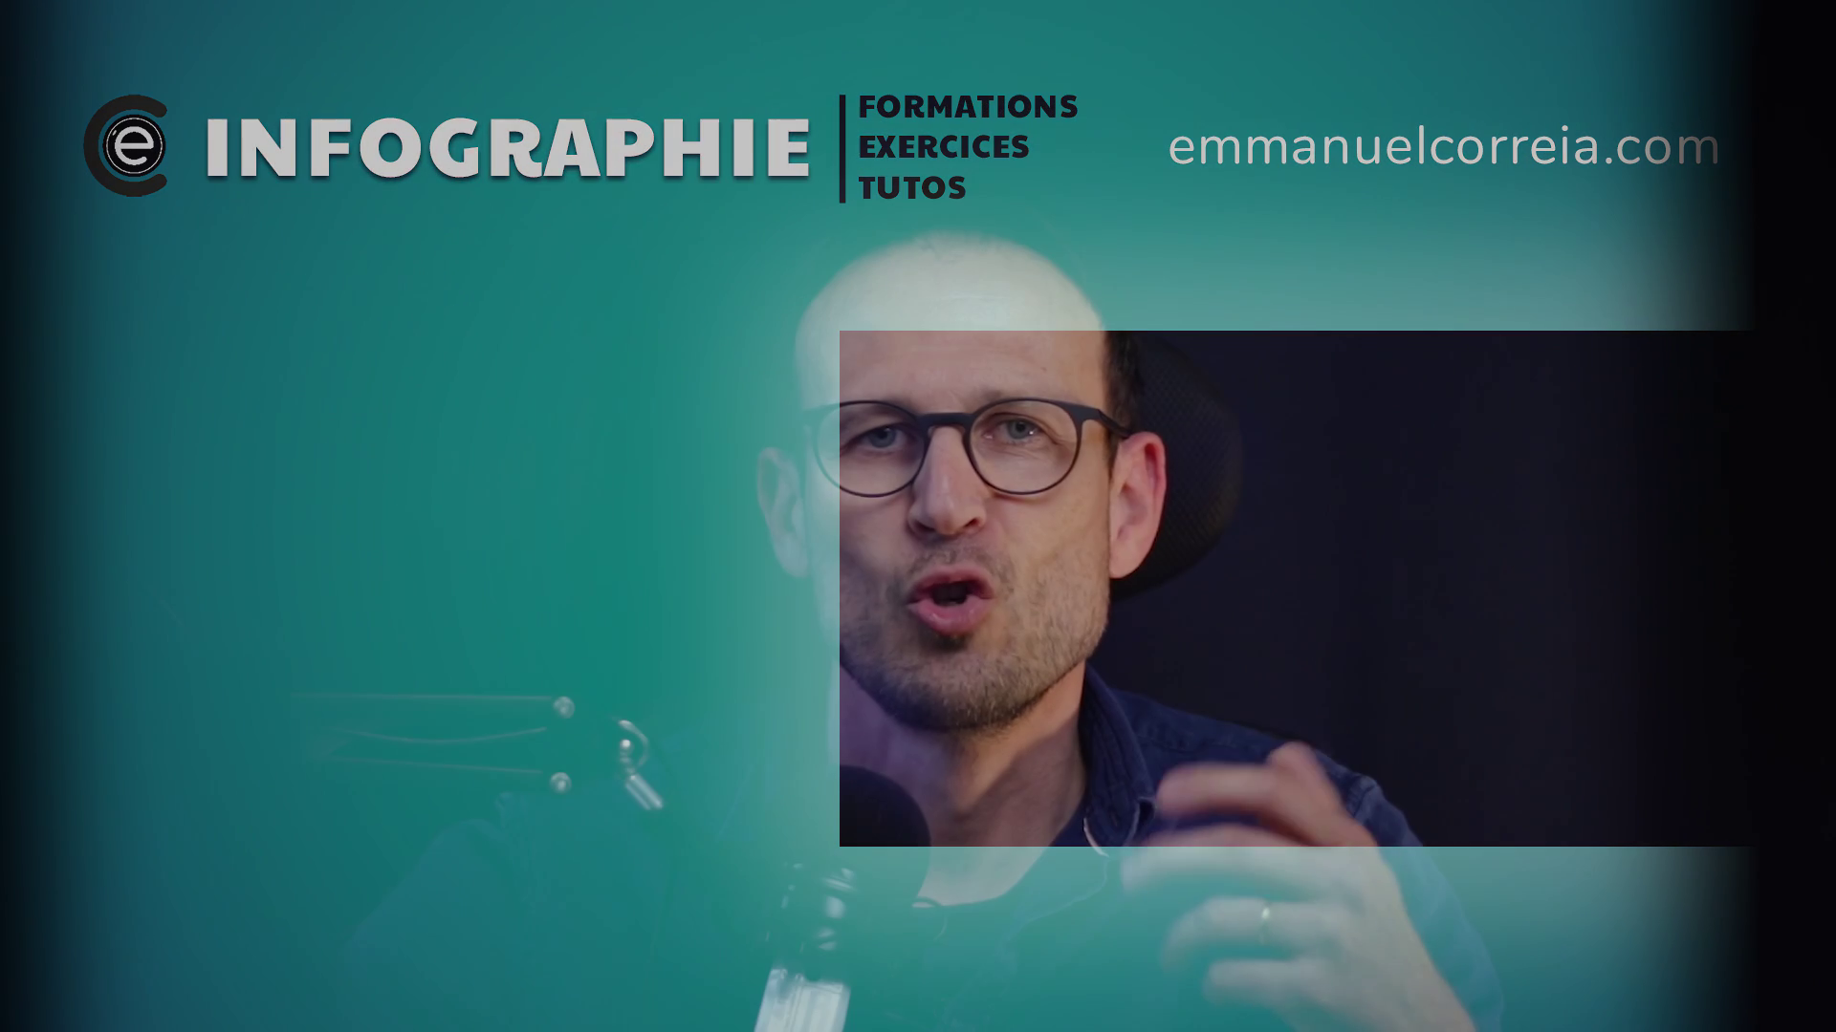